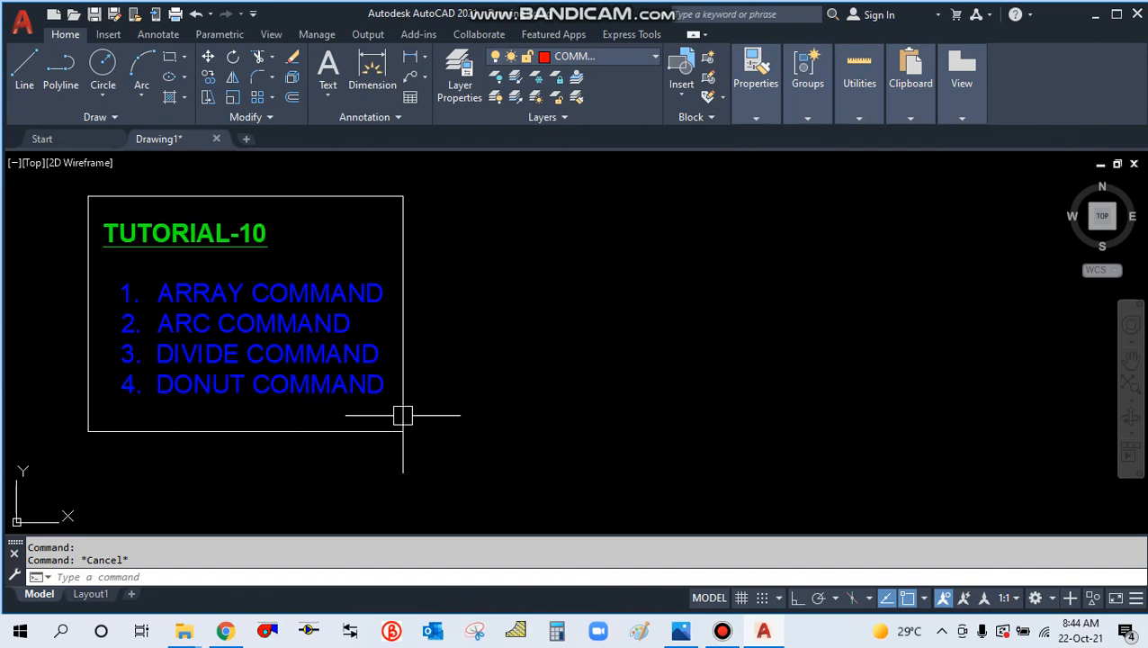
Draw a circle with a radius of about 547 units in the empty area beside the tutorial title box
{"action": "middle_click_drag", "start_coordinate": [503, 371], "coordinate": [521, 369]}
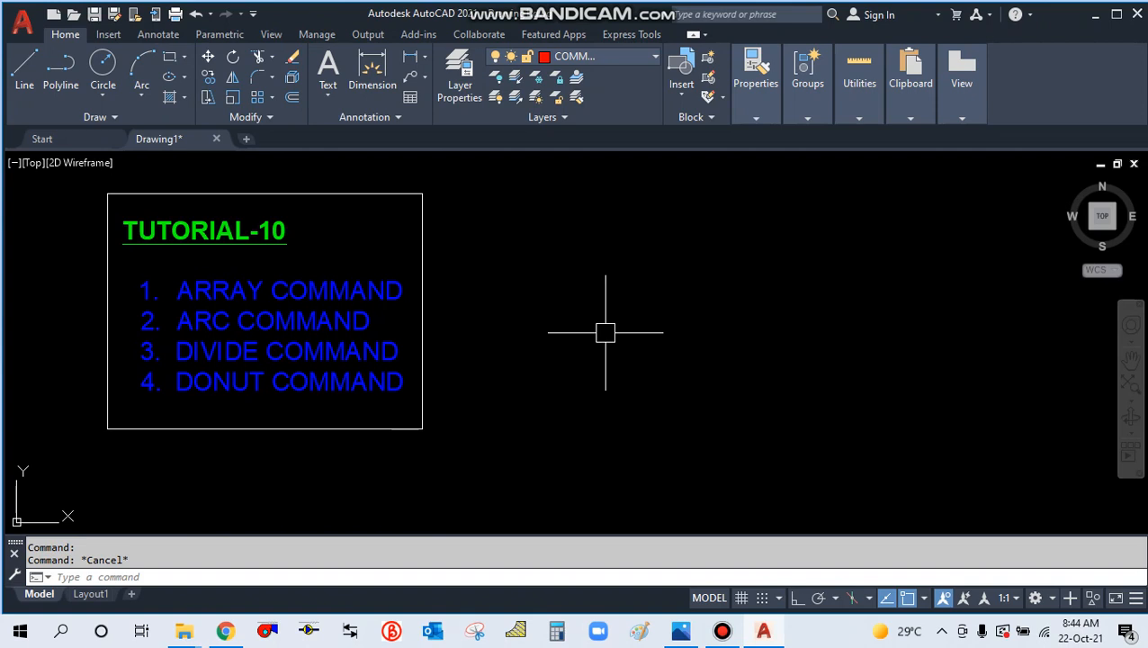
{"action": "type", "text": "c"}
{"action": "key", "text": "Return"}
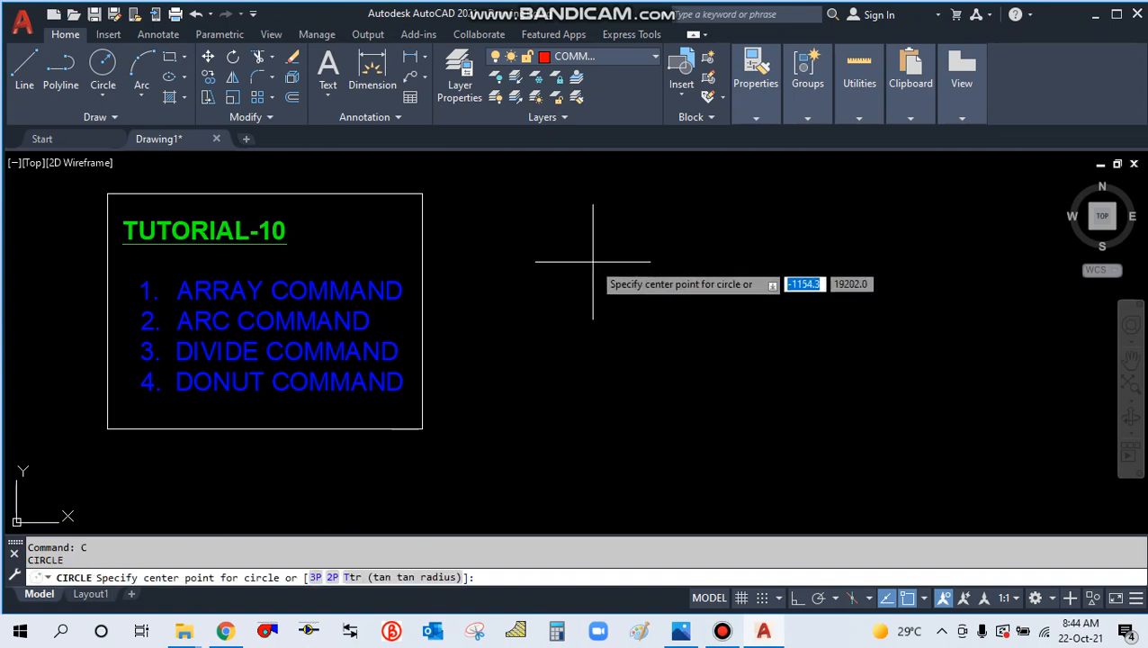
{"action": "left_click", "coordinate": [592, 261]}
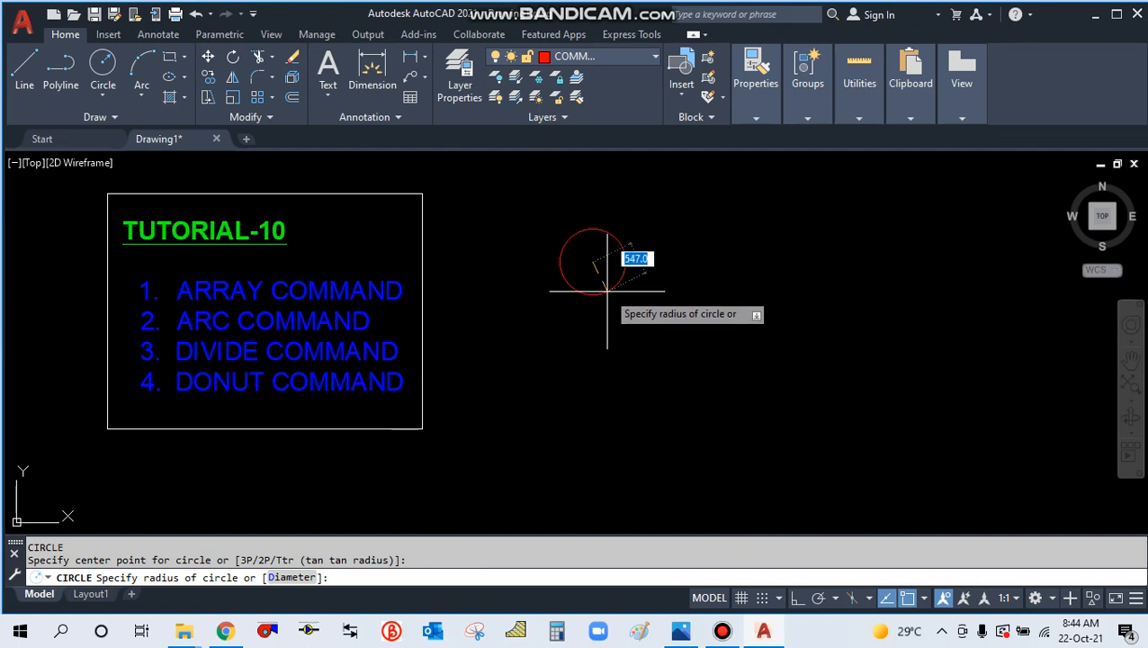
{"action": "left_click", "coordinate": [607, 291]}
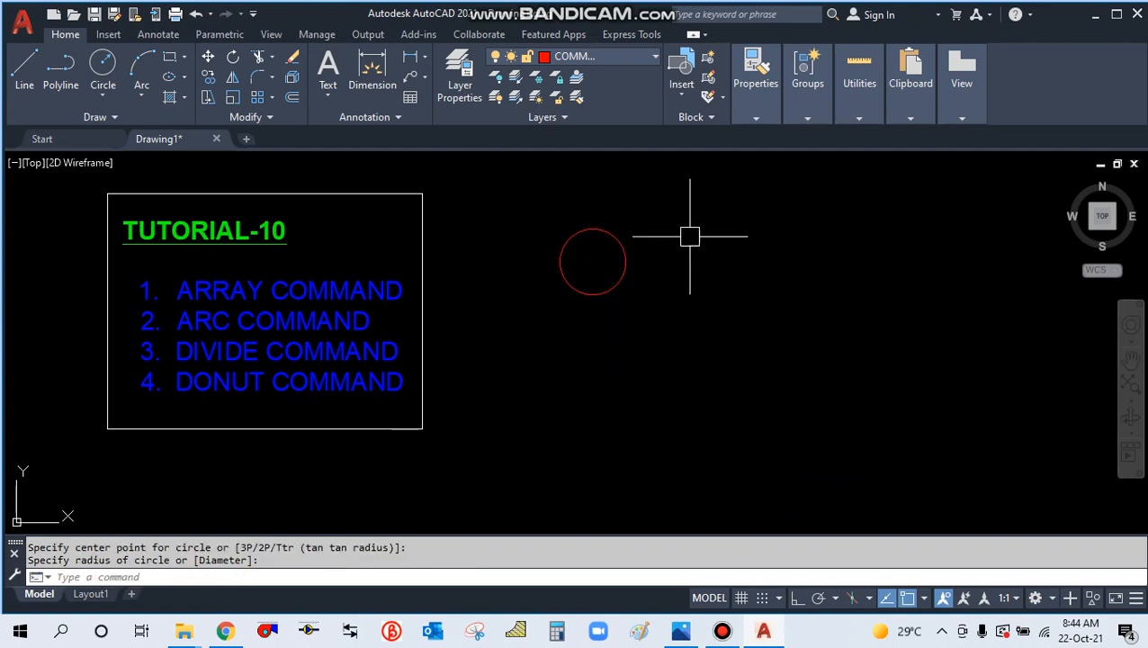
Turn on Ortho and draw a horizontal line through the circle's centre, extending past its edge on both sides
{"action": "type", "text": "l"}
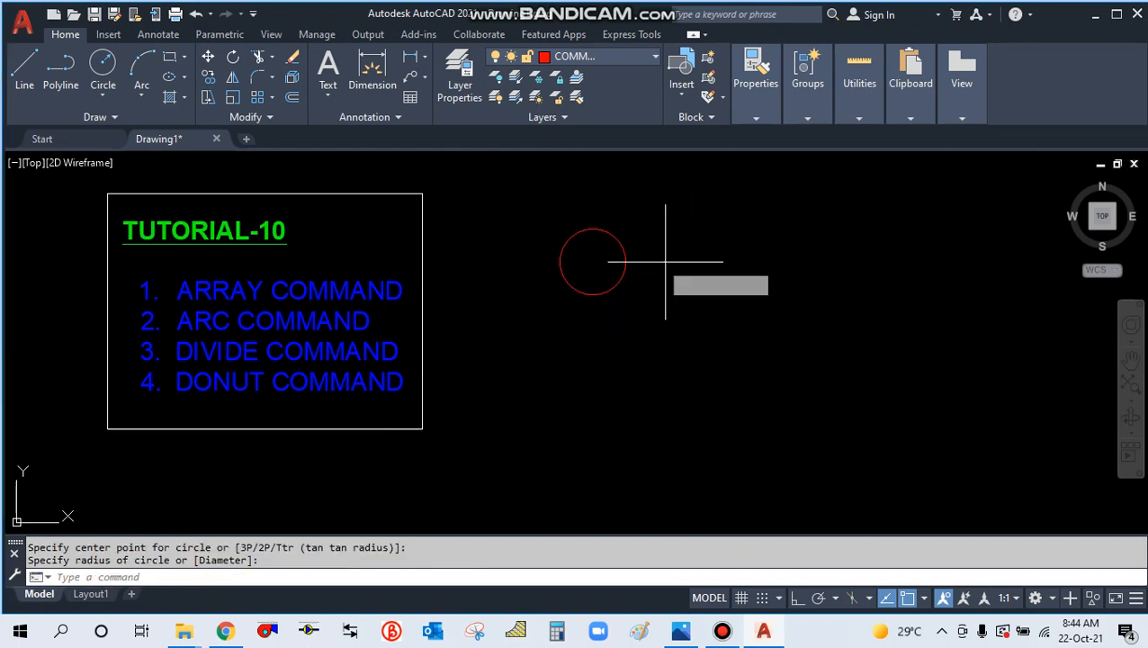
{"action": "key", "text": "Return"}
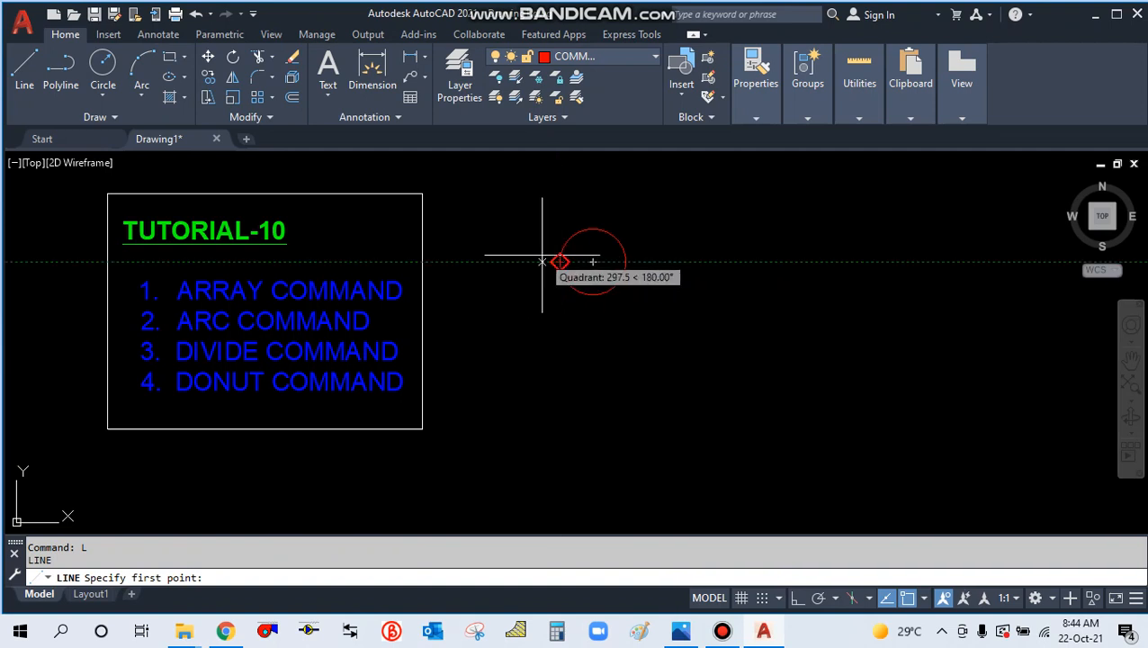
{"action": "left_click", "coordinate": [542, 261]}
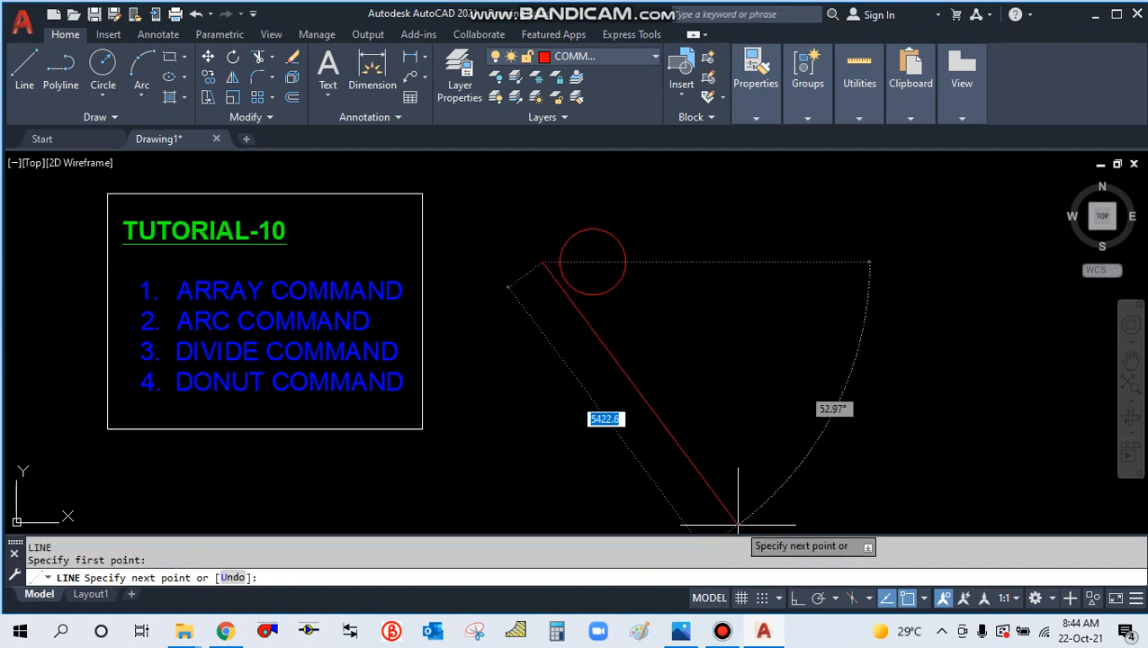
{"action": "left_click", "coordinate": [797, 597]}
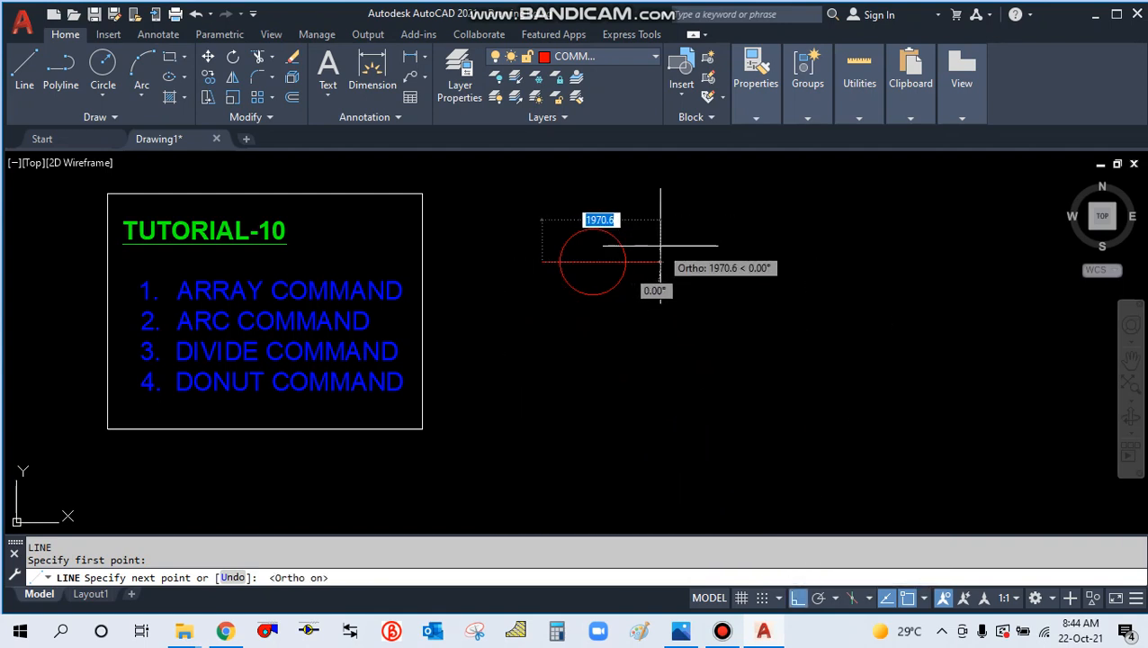
{"action": "left_click", "coordinate": [661, 244]}
{"action": "key", "text": "Escape"}
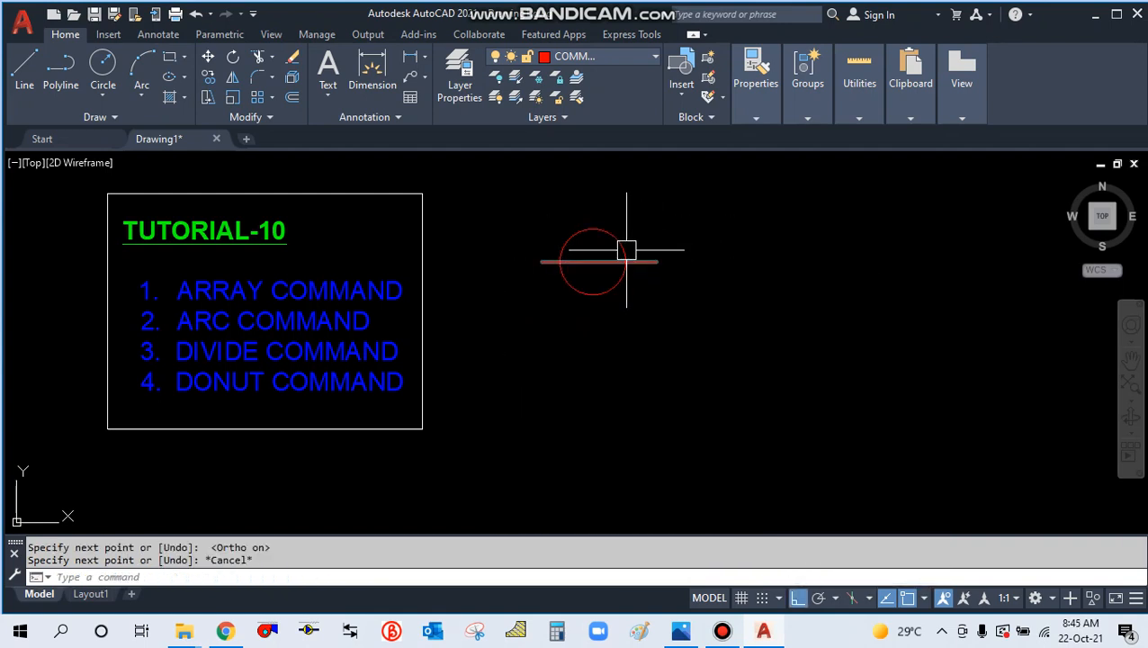
Draw a vertical line through the circle's centre, extending beyond its upper and lower edges
{"action": "key", "text": "Return"}
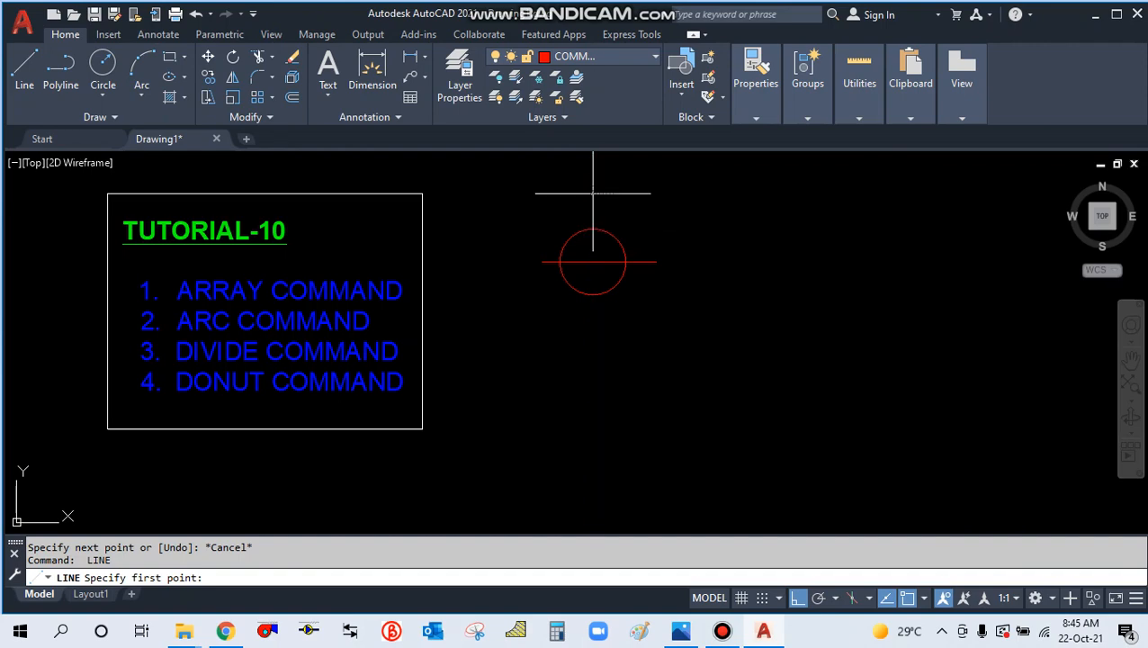
{"action": "left_click", "coordinate": [593, 193]}
{"action": "left_click", "coordinate": [593, 313]}
{"action": "key", "text": "Escape"}
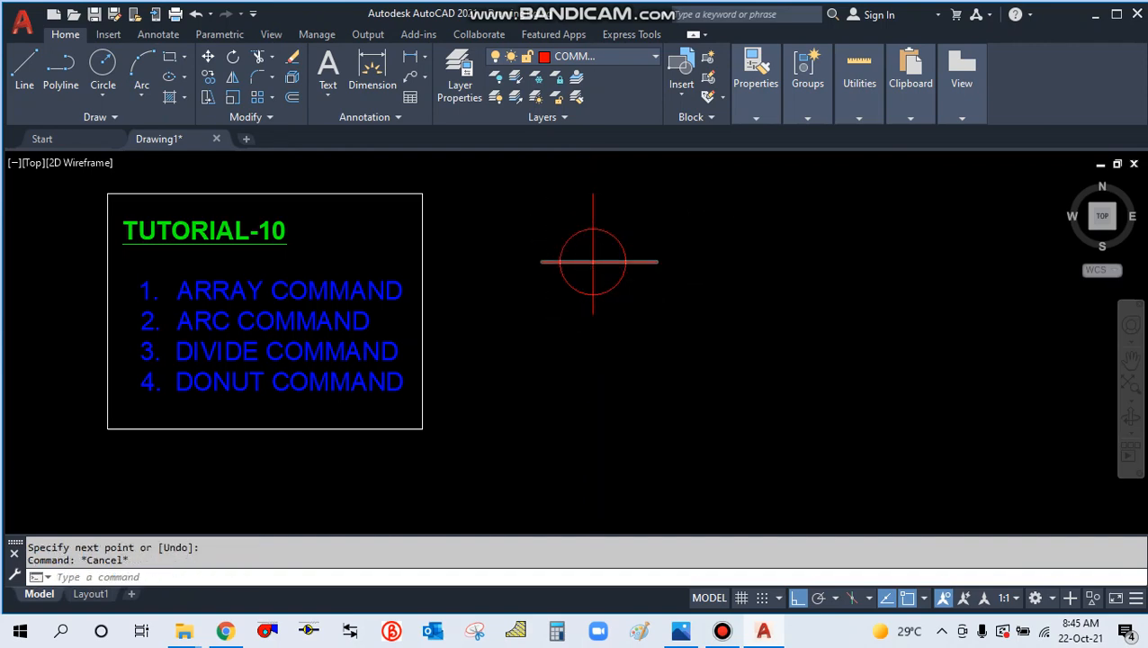
Draw a small circle with a radius of about 186 units, centred on the large circle's bottom quadrant
{"action": "scroll", "coordinate": [632, 287], "scroll_direction": "up", "scroll_amount": 2}
{"action": "scroll", "coordinate": [633, 308], "scroll_direction": "down", "scroll_amount": 2}
{"action": "scroll", "coordinate": [597, 371], "scroll_direction": "up", "scroll_amount": 3}
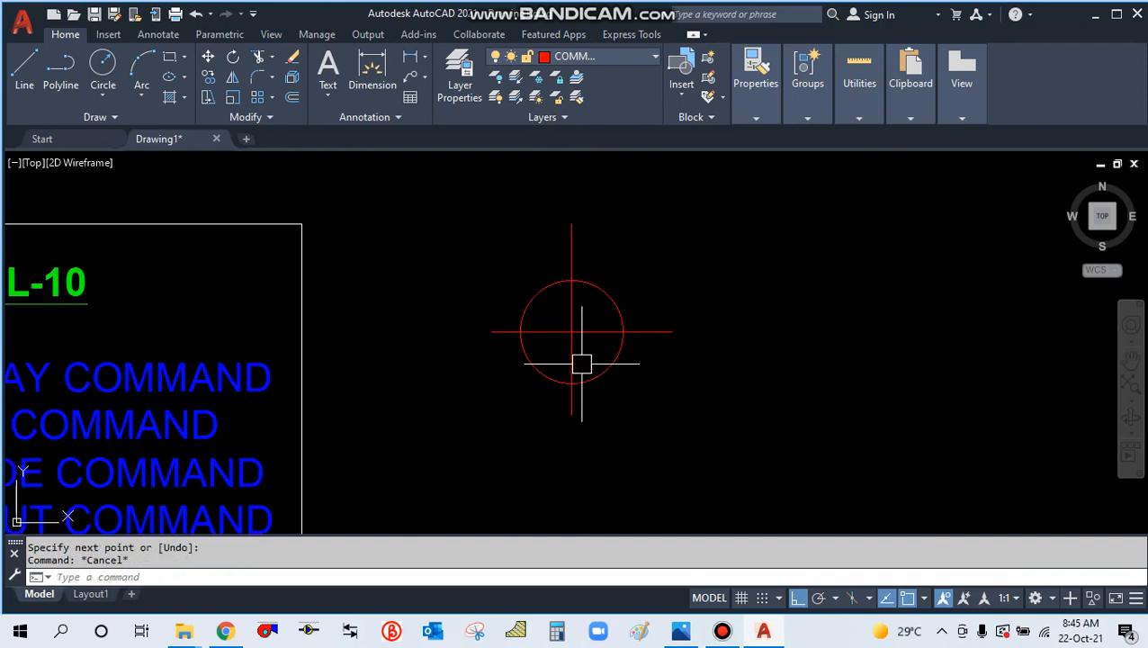
{"action": "type", "text": "c"}
{"action": "key", "text": "Return"}
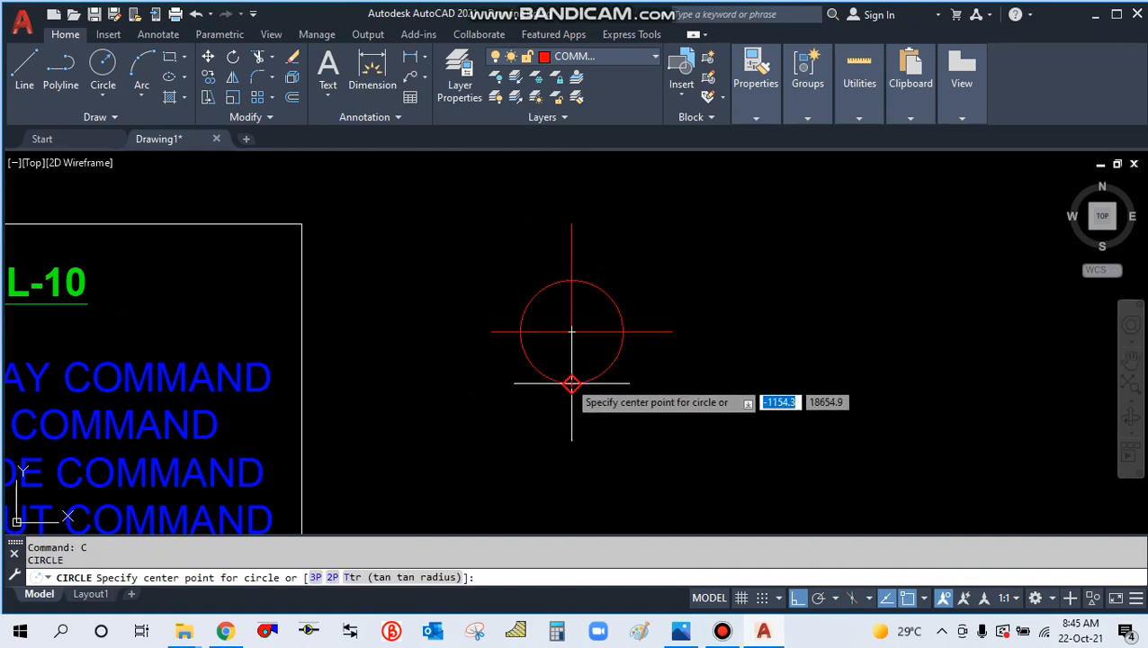
{"action": "left_click", "coordinate": [571, 385]}
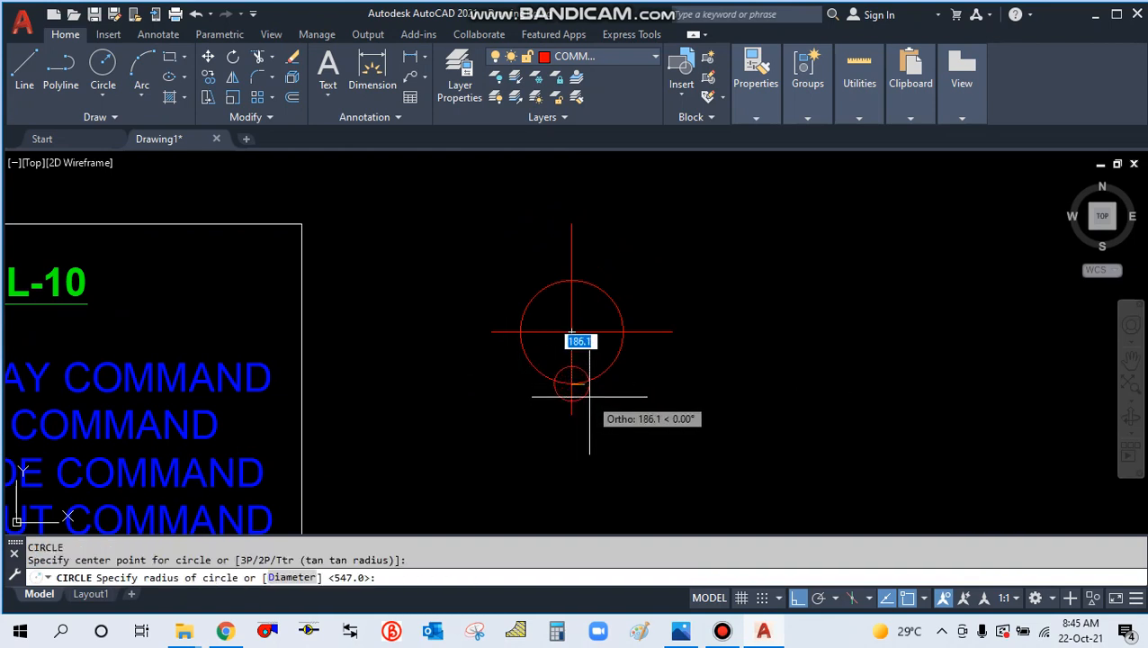
{"action": "key", "text": "Escape"}
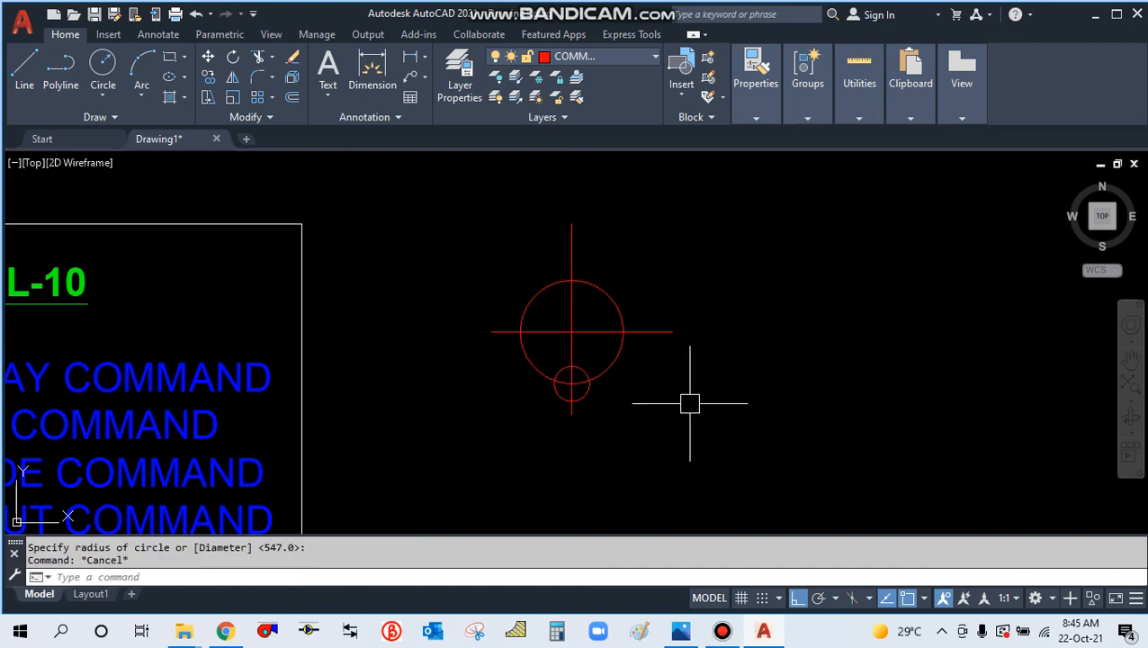
Create a polar array of the small circle around the large circle's centre
{"action": "type", "text": "A"}
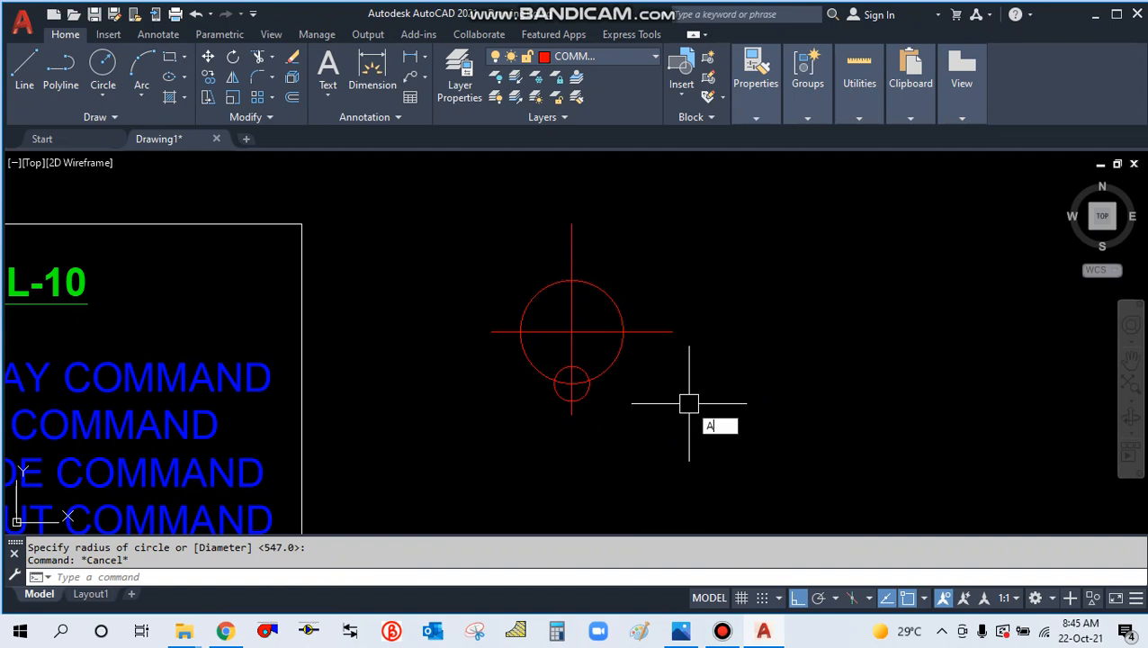
{"action": "type", "text": "R"}
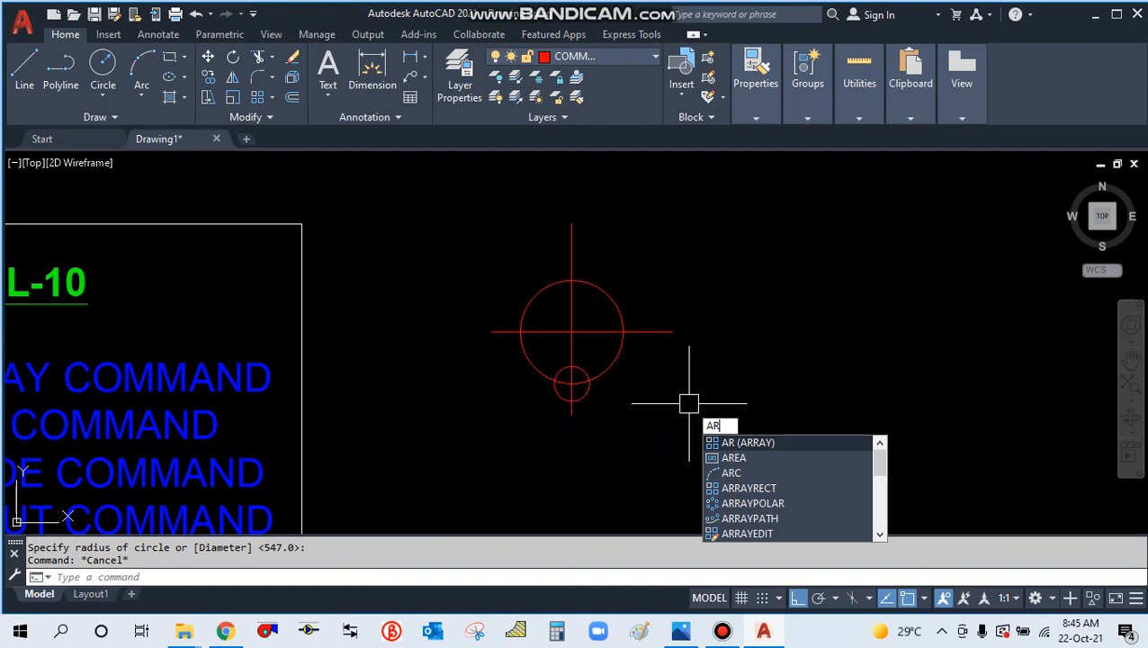
{"action": "key", "text": "Return"}
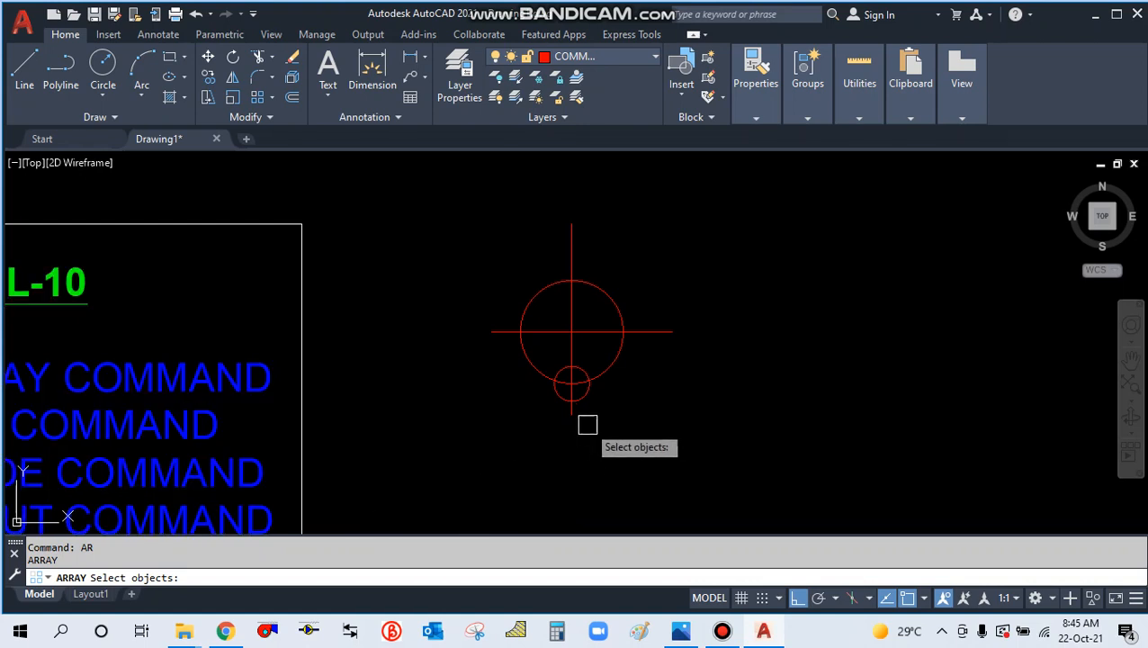
{"action": "left_click", "coordinate": [588, 392]}
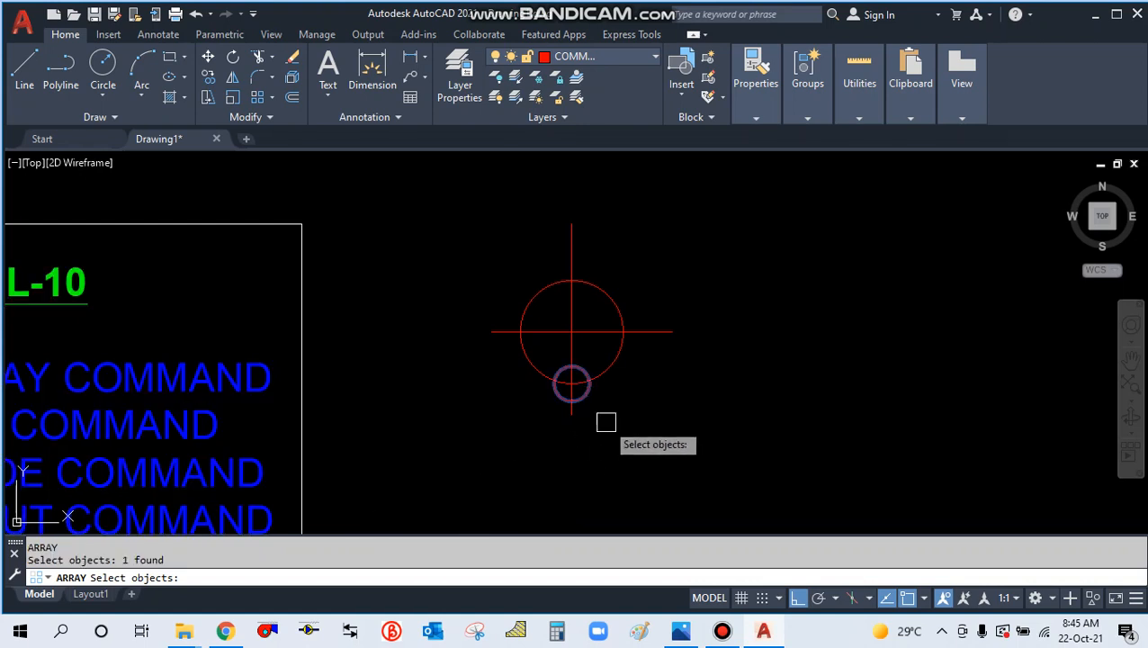
{"action": "key", "text": "Return"}
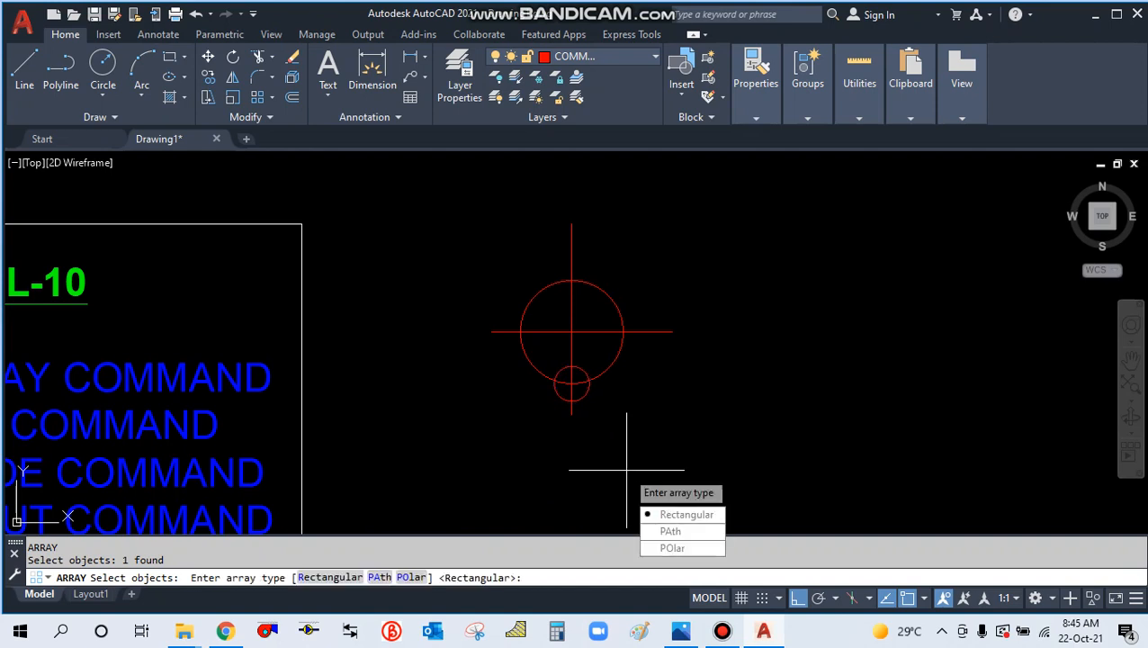
{"action": "key", "text": "Down"}
{"action": "key", "text": "Down"}
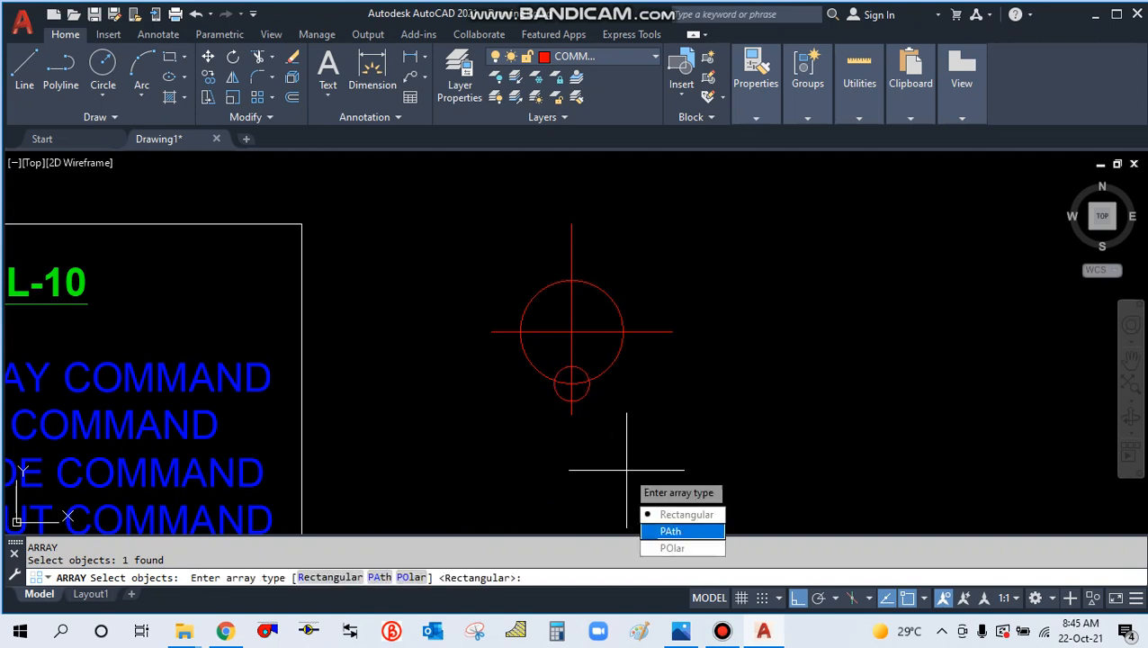
{"action": "key", "text": "Return"}
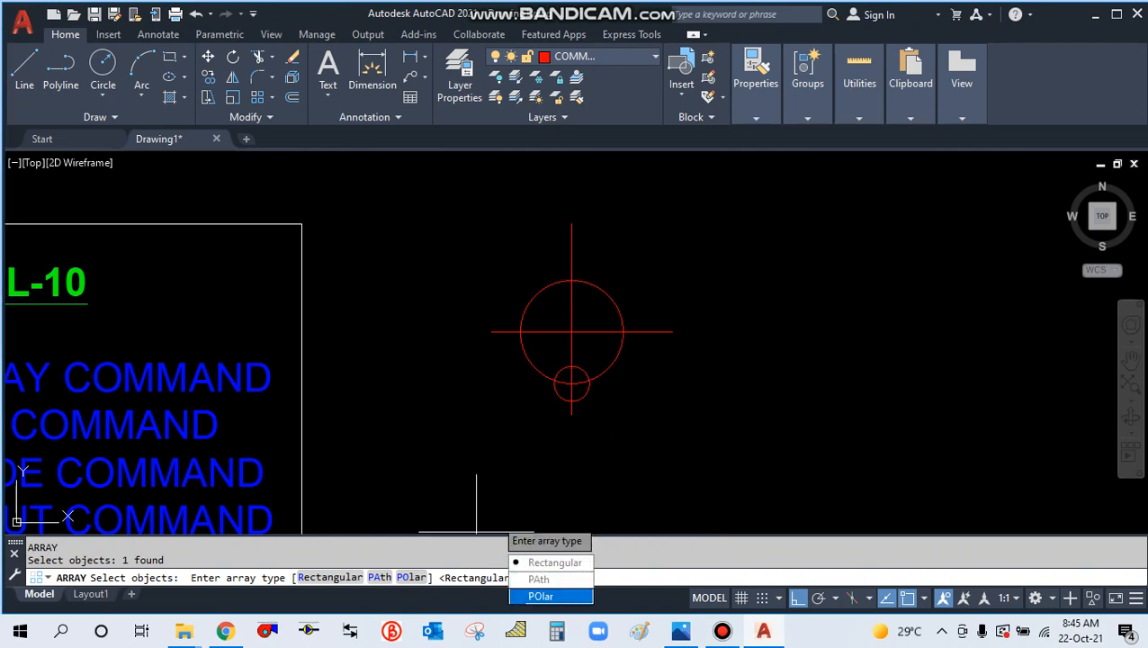
{"action": "left_click", "coordinate": [539, 593]}
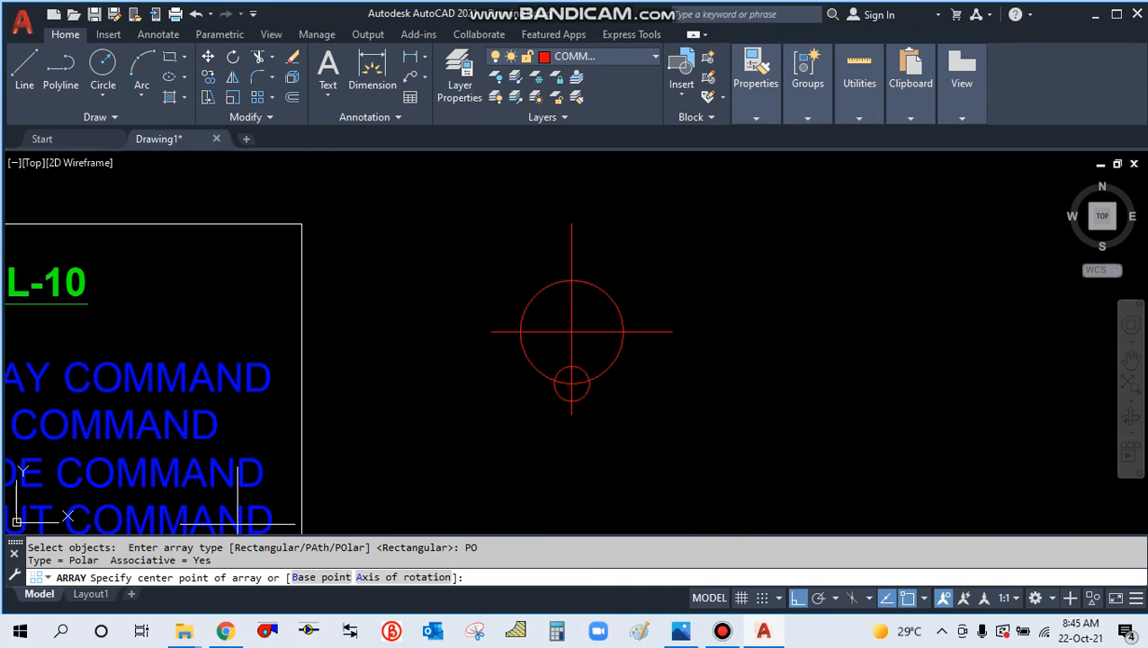
{"action": "left_click", "coordinate": [571, 333]}
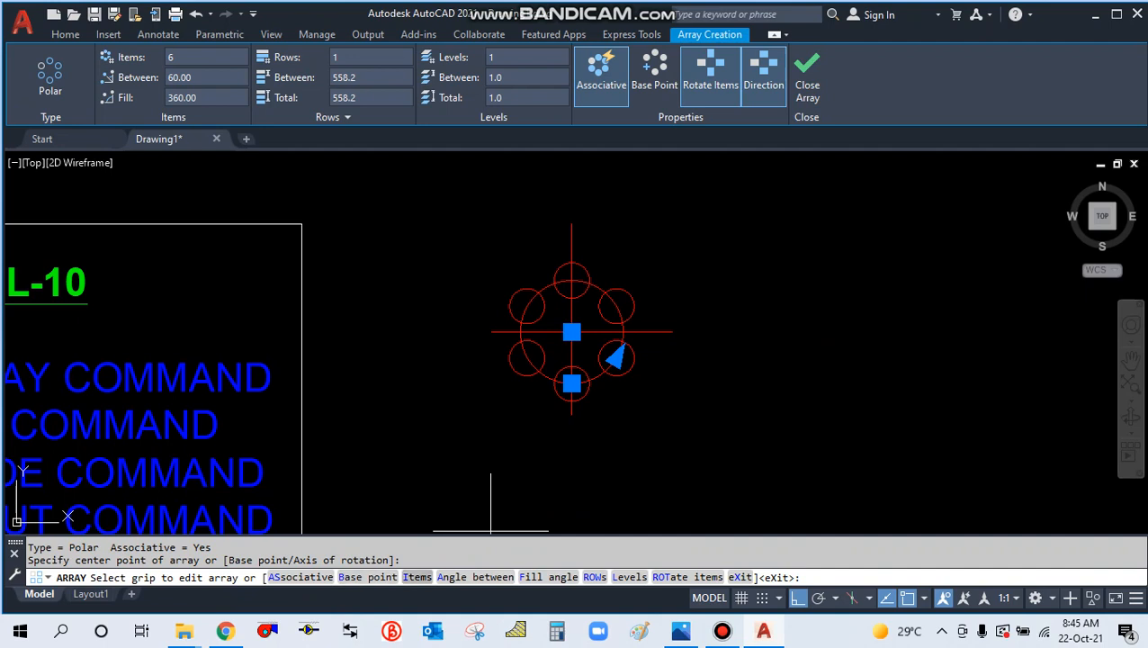
Set the number of items in the polar array to 5 and finish the array
{"action": "type", "text": "I"}
{"action": "key", "text": "Return"}
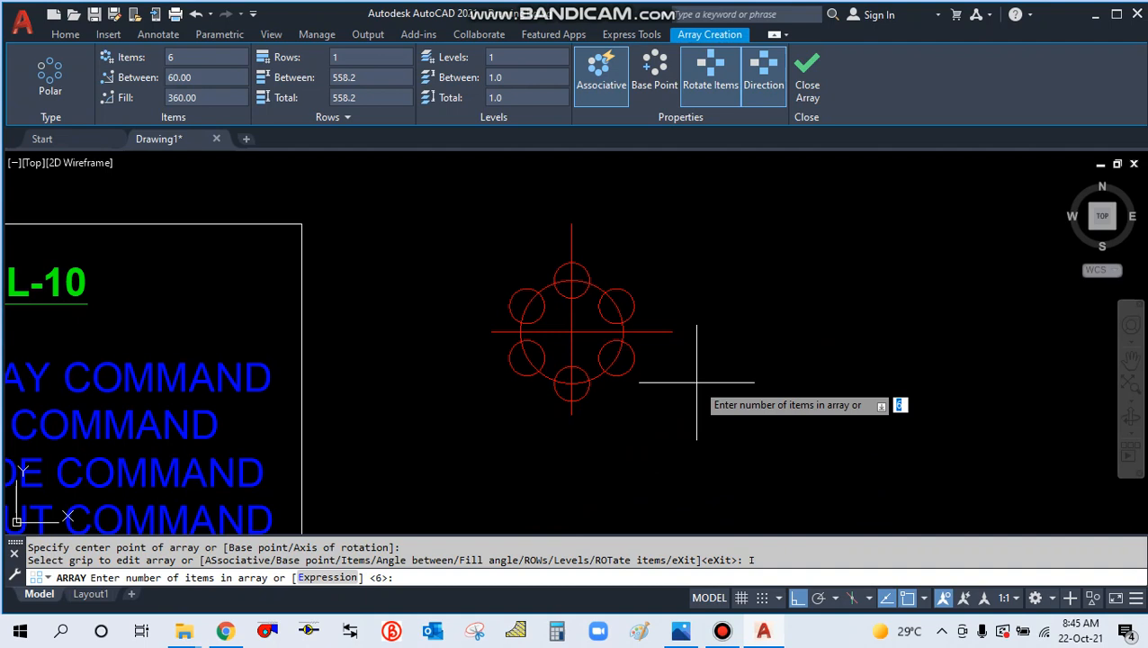
{"action": "key", "text": "Return"}
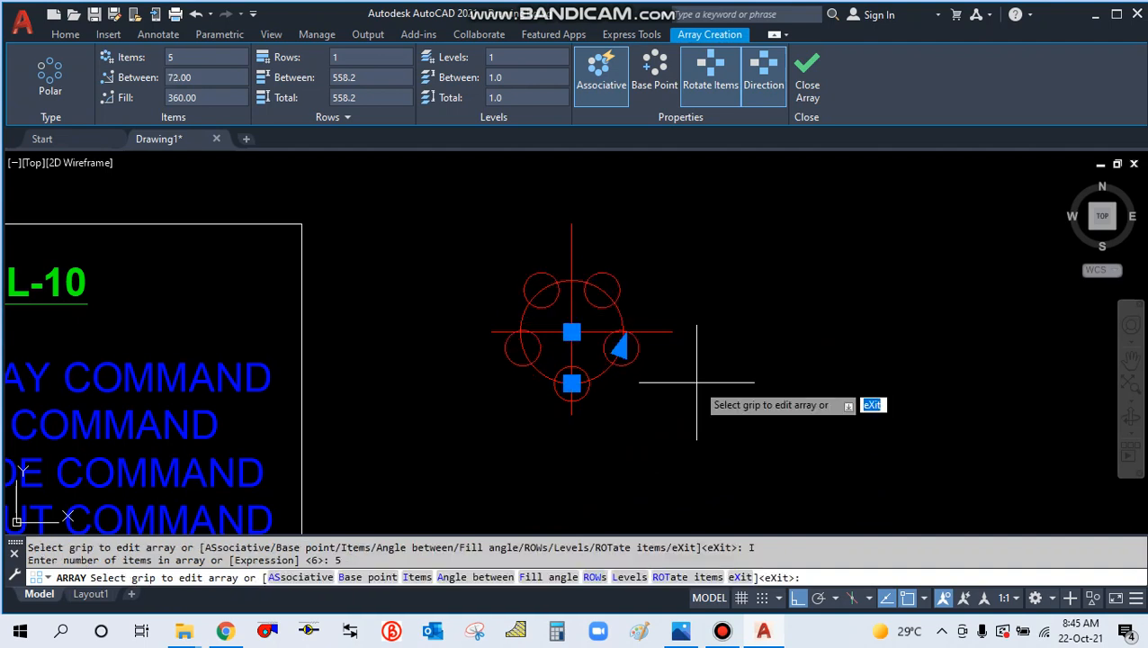
{"action": "key", "text": "Escape"}
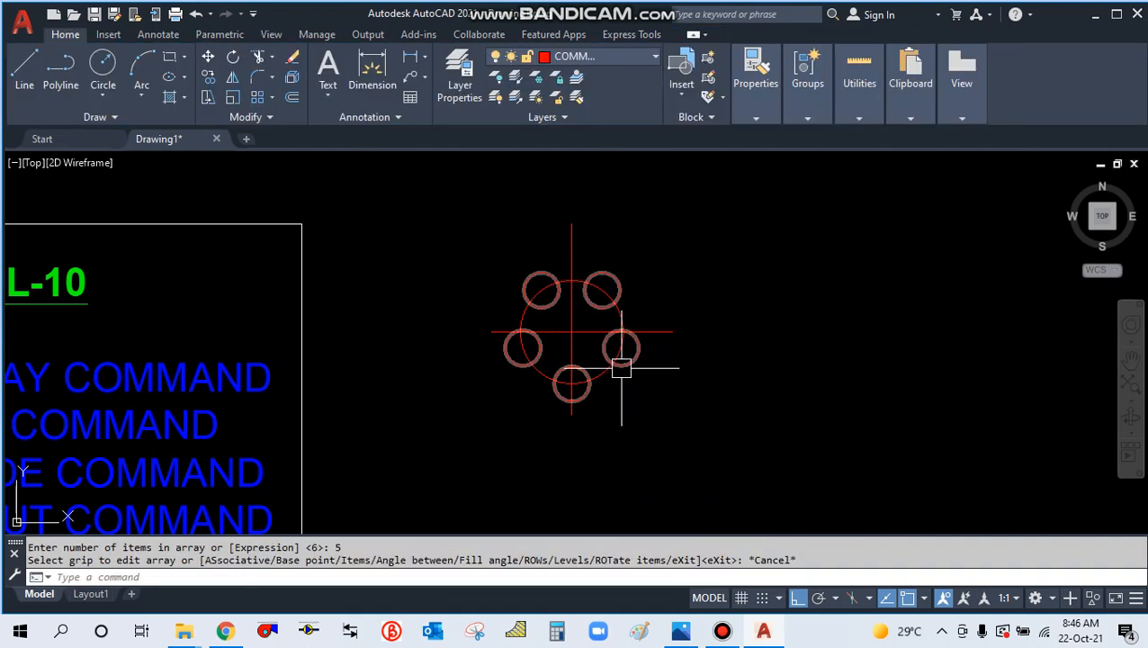
Draw a second, larger circle with a radius of about 1461 units in the empty area beside the finished array
{"action": "scroll", "coordinate": [562, 365], "scroll_direction": "up", "scroll_amount": 1}
{"action": "scroll", "coordinate": [477, 366], "scroll_direction": "down", "scroll_amount": 2}
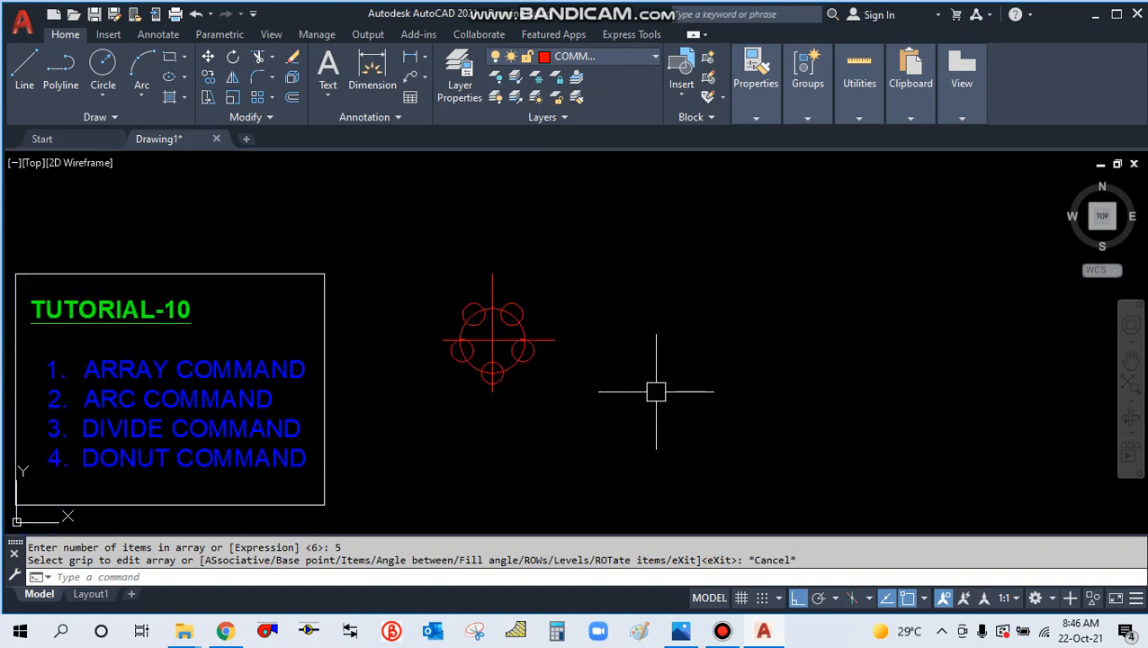
{"action": "type", "text": "c"}
{"action": "key", "text": "Return"}
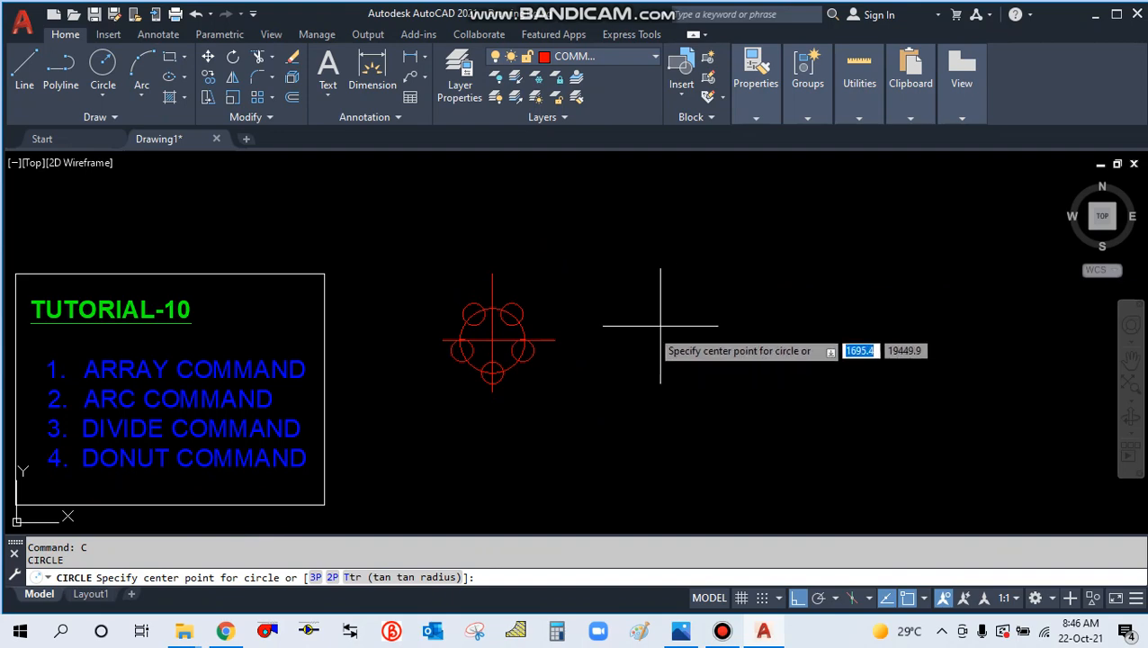
{"action": "scroll", "coordinate": [604, 321], "scroll_direction": "up", "scroll_amount": 1}
{"action": "scroll", "coordinate": [553, 236], "scroll_direction": "down", "scroll_amount": 2}
{"action": "scroll", "coordinate": [634, 244], "scroll_direction": "up", "scroll_amount": 1}
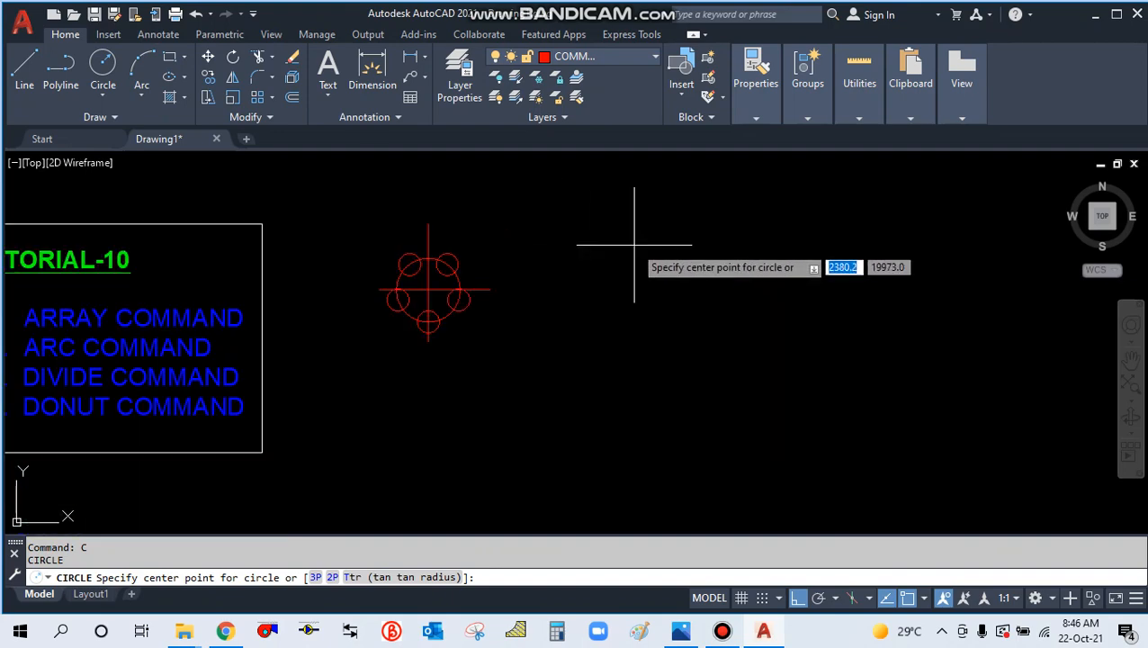
{"action": "left_click", "coordinate": [634, 244]}
{"action": "left_click", "coordinate": [665, 315]}
{"action": "scroll", "coordinate": [667, 423], "scroll_direction": "down", "scroll_amount": 1}
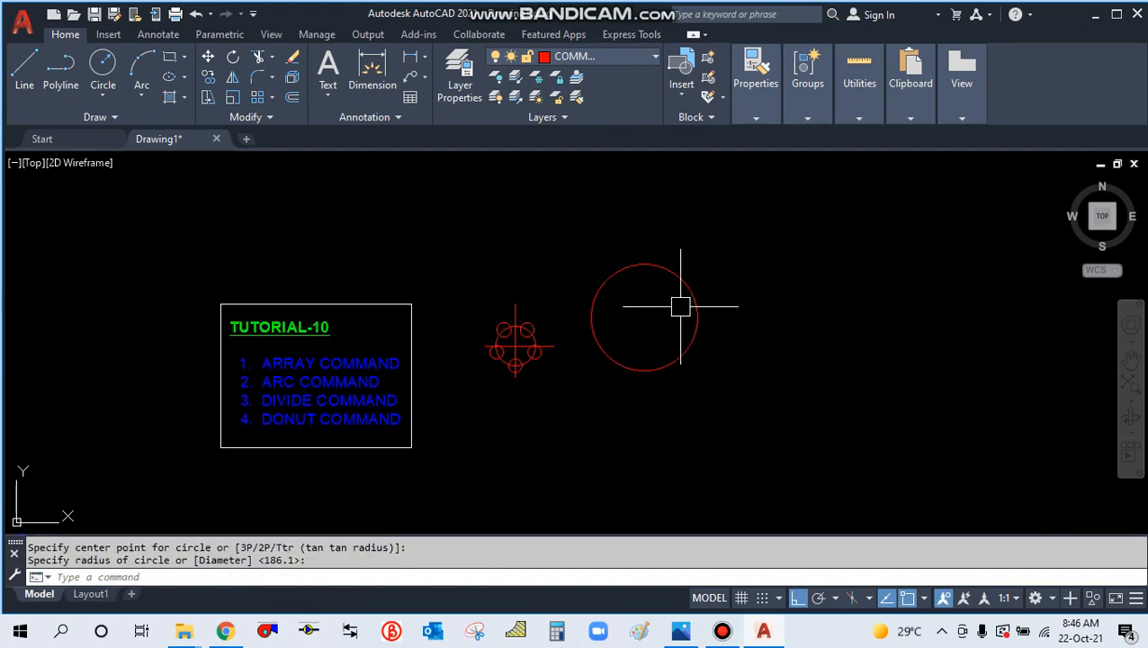
{"action": "scroll", "coordinate": [680, 306], "scroll_direction": "up", "scroll_amount": 1}
{"action": "type", "text": "l"}
{"action": "key", "text": "Return"}
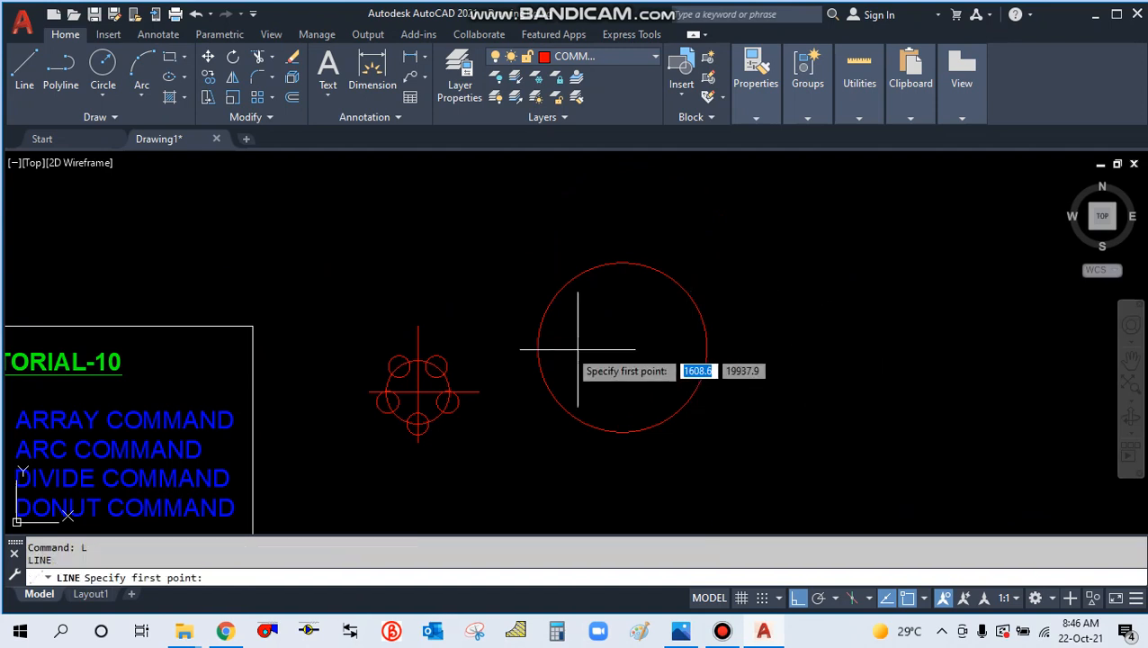
{"action": "key", "text": "Escape"}
{"action": "key", "text": "Escape"}
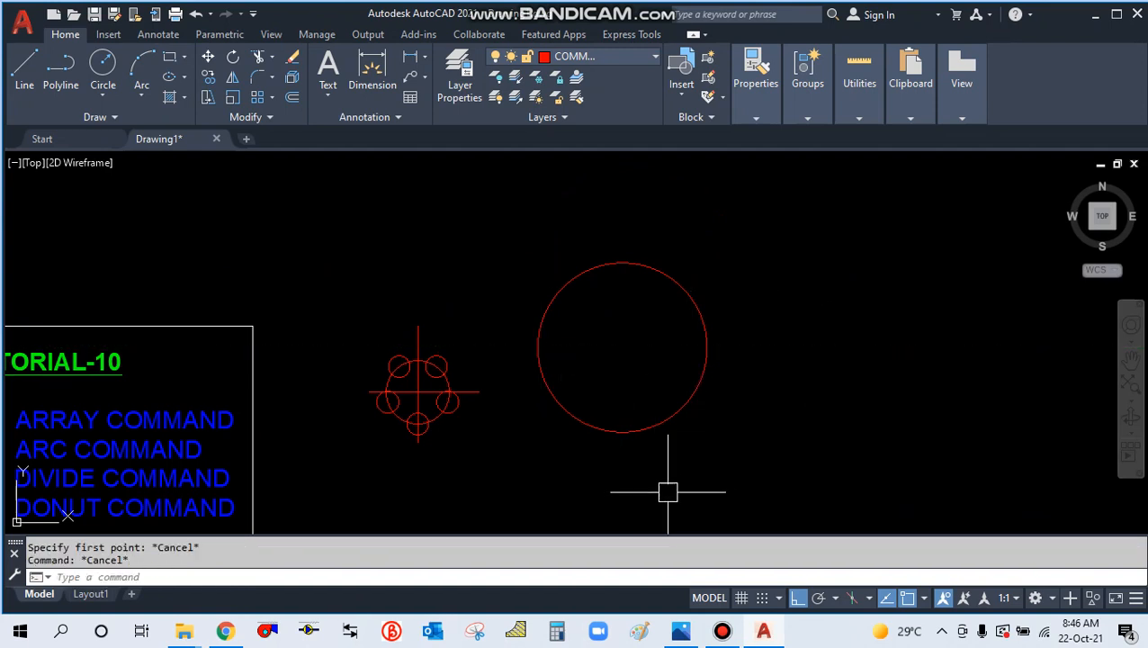
Draw a small circle centred on the new large circle's bottom quadrant
{"action": "type", "text": "c"}
{"action": "key", "text": "Return"}
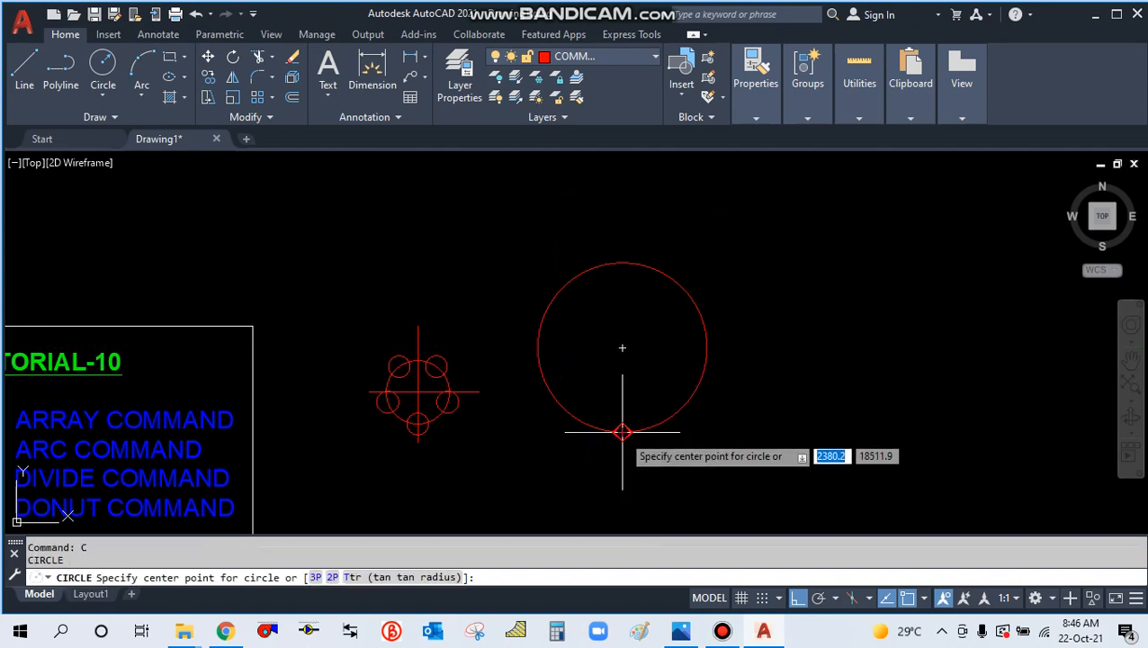
{"action": "left_click", "coordinate": [622, 432]}
{"action": "left_click", "coordinate": [629, 450]}
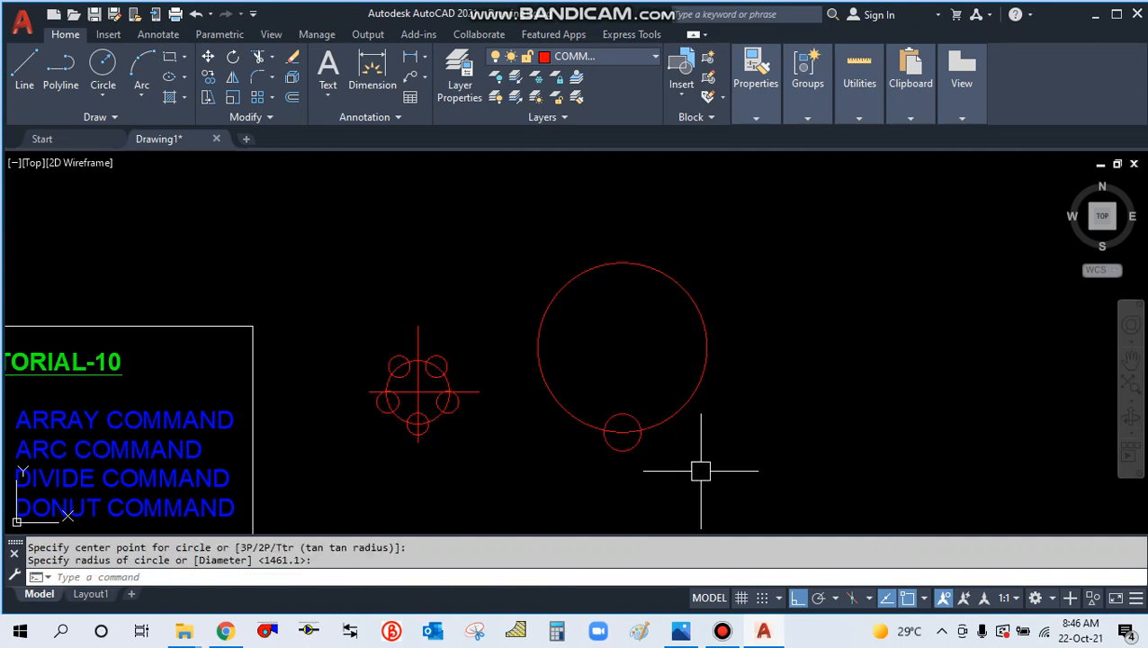
Create a polar array of the small circle around the centre of the second large circle
{"action": "type", "text": "a"}
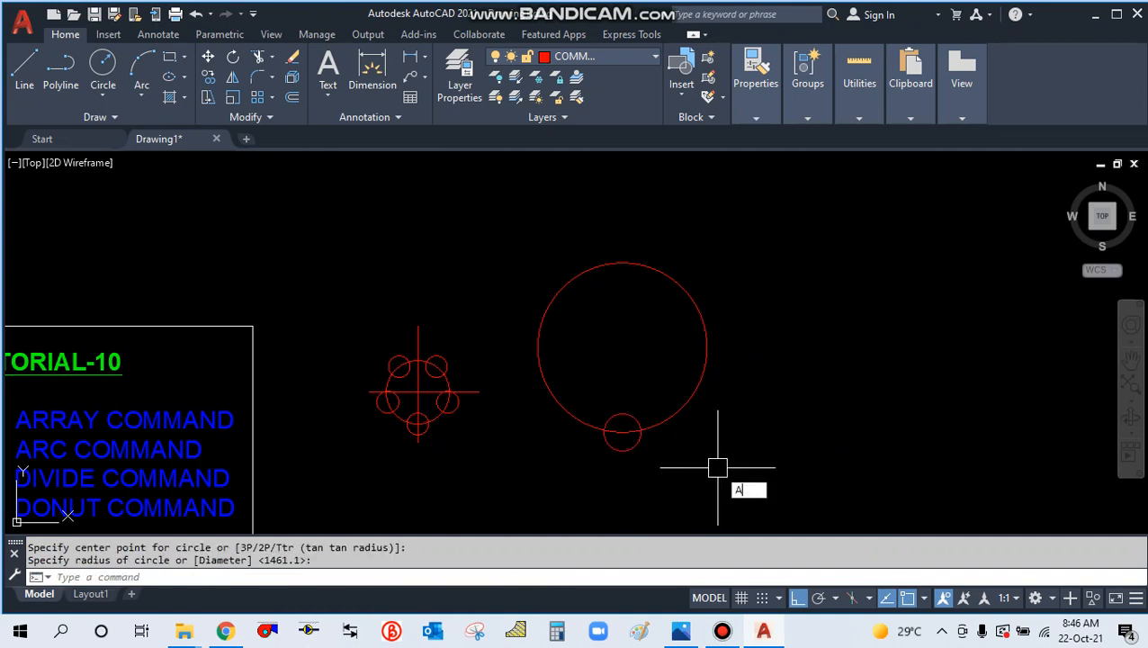
{"action": "type", "text": "r"}
{"action": "key", "text": "Return"}
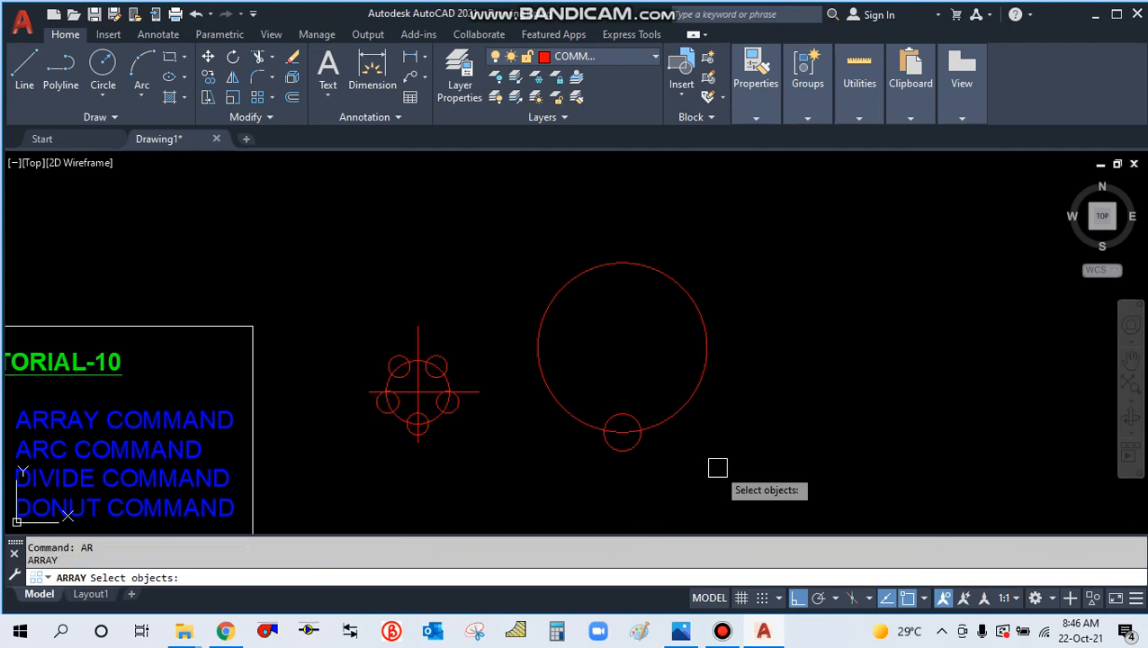
{"action": "left_click", "coordinate": [635, 445]}
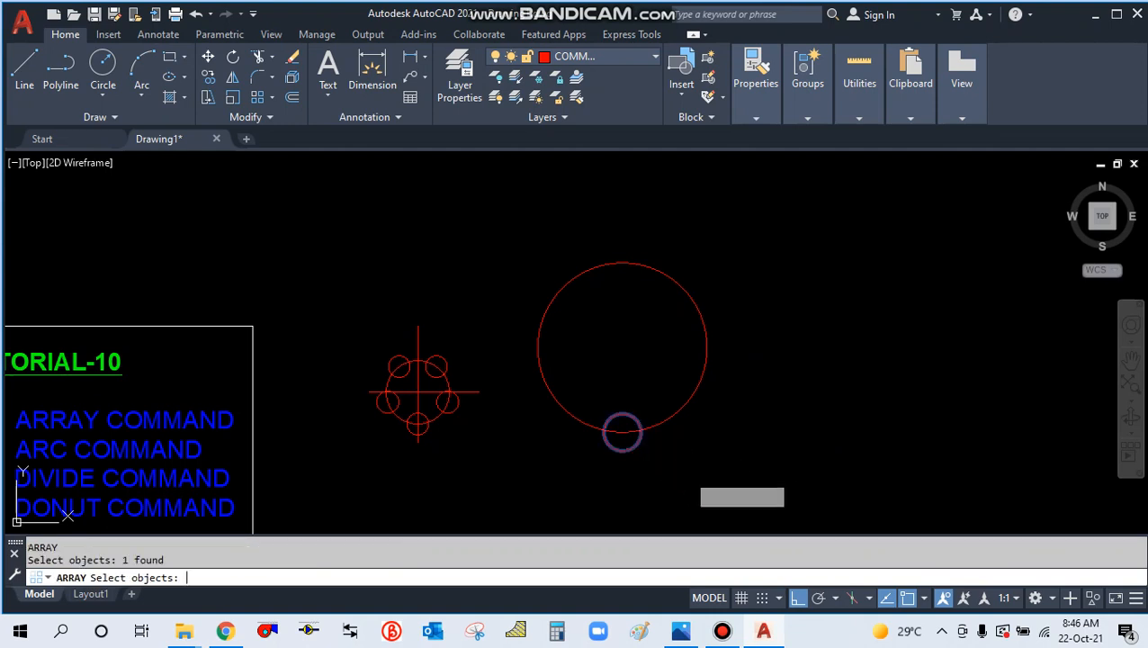
{"action": "key", "text": "Return"}
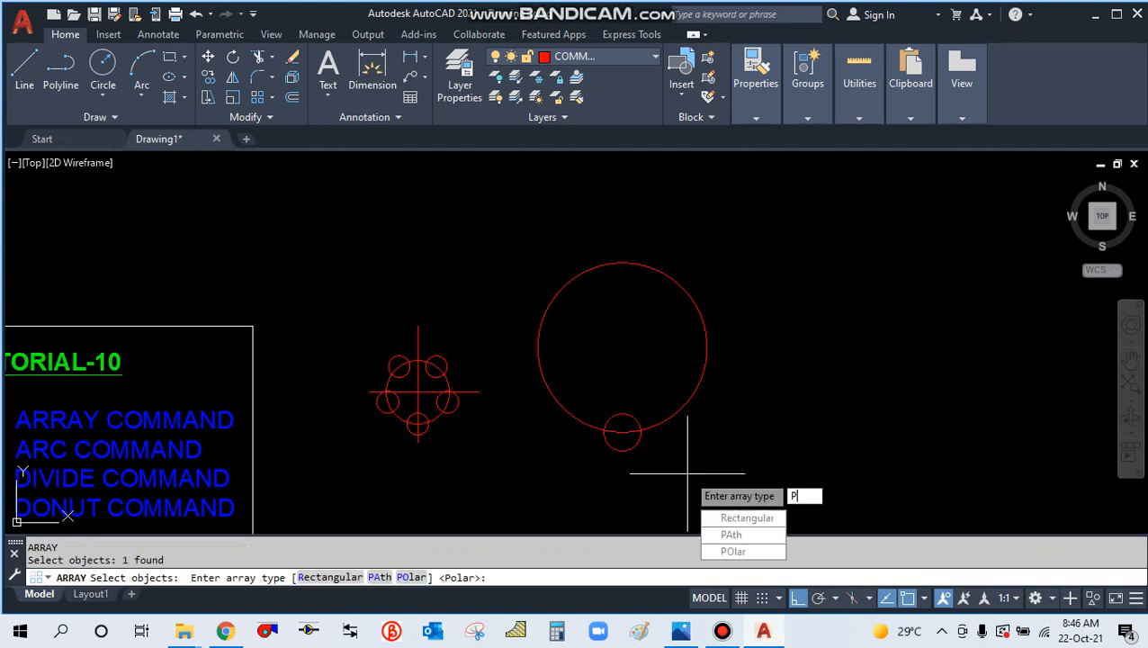
{"action": "type", "text": "PO"}
{"action": "key", "text": "Return"}
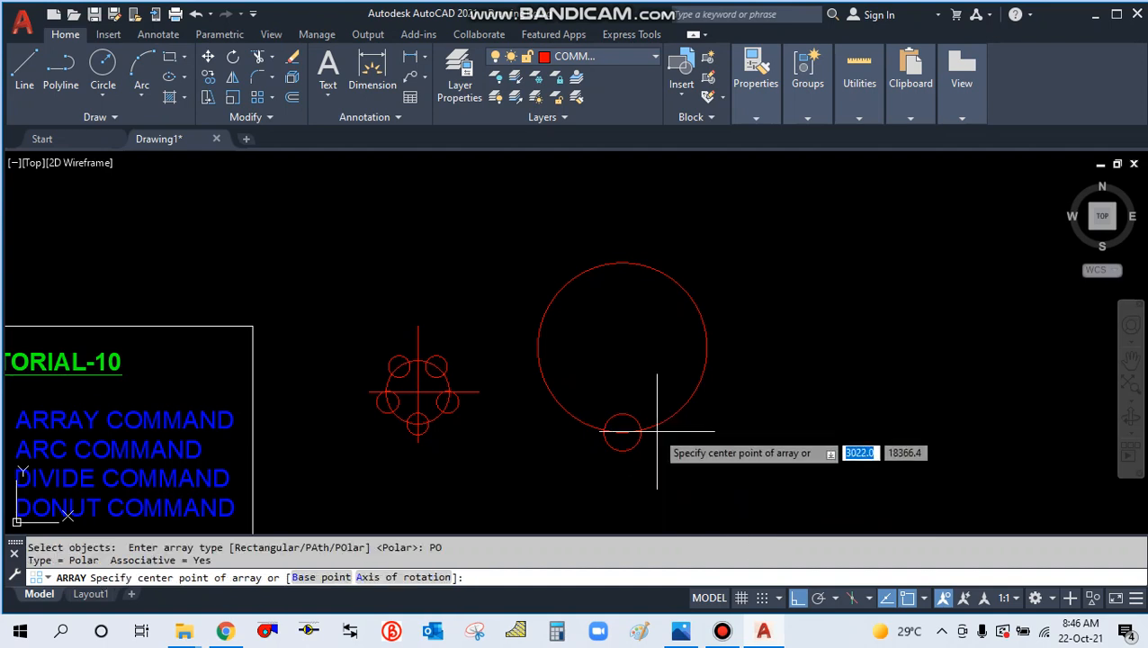
{"action": "left_click", "coordinate": [622, 347]}
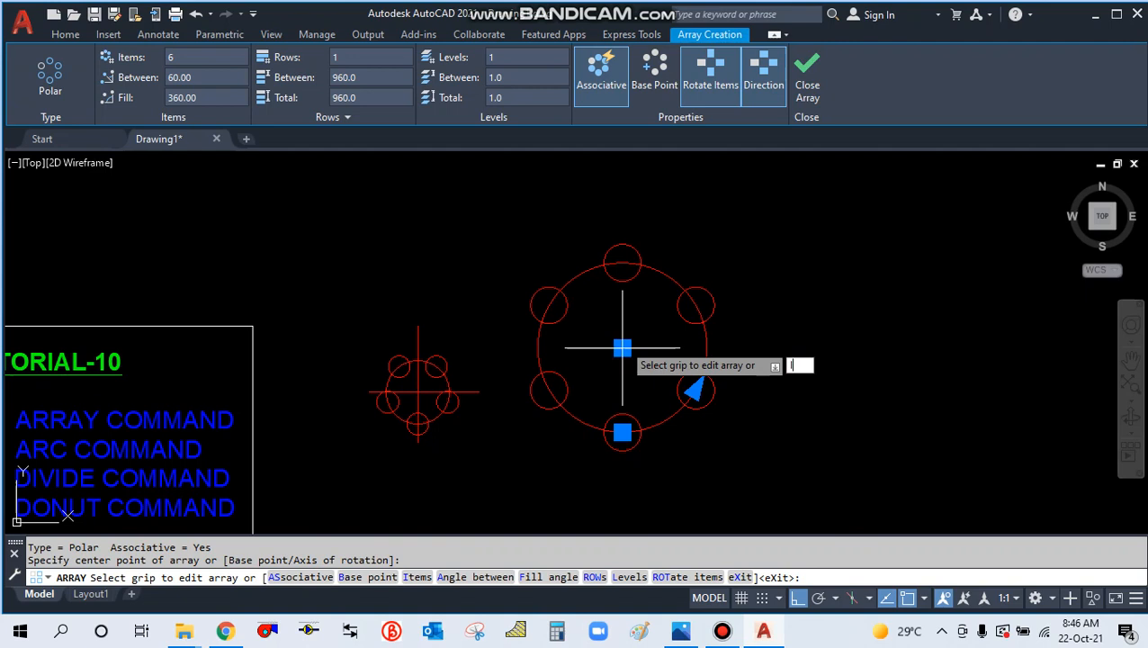
Set the number of items in the new polar array to 12 and finish the array
{"action": "type", "text": "I"}
{"action": "key", "text": "Return"}
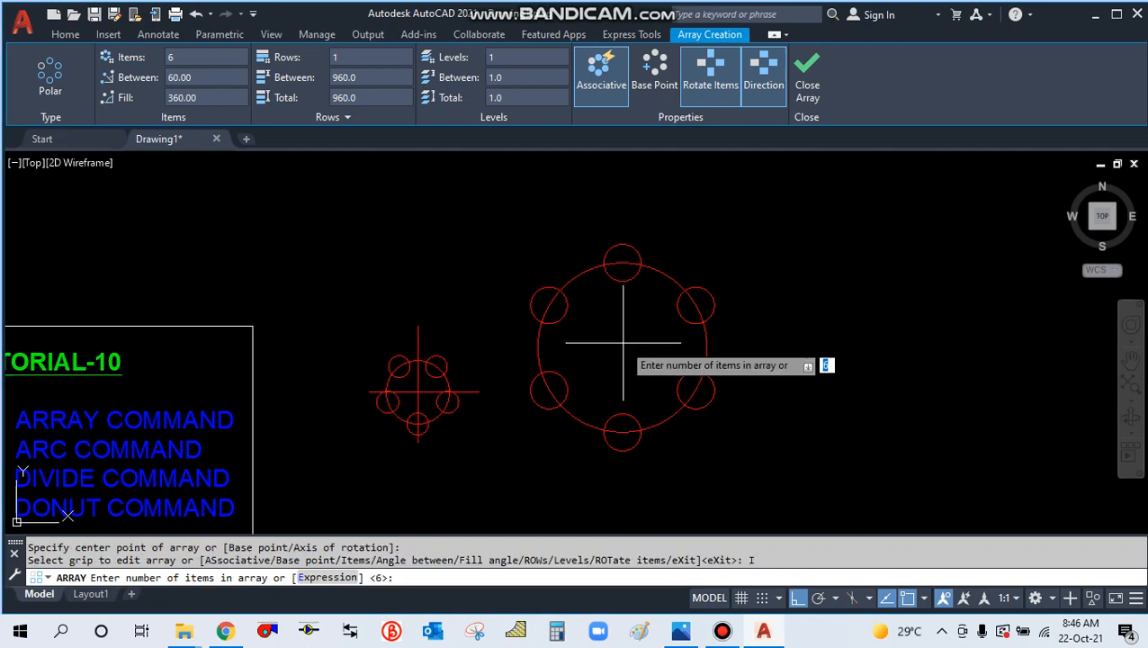
{"action": "key", "text": "Return"}
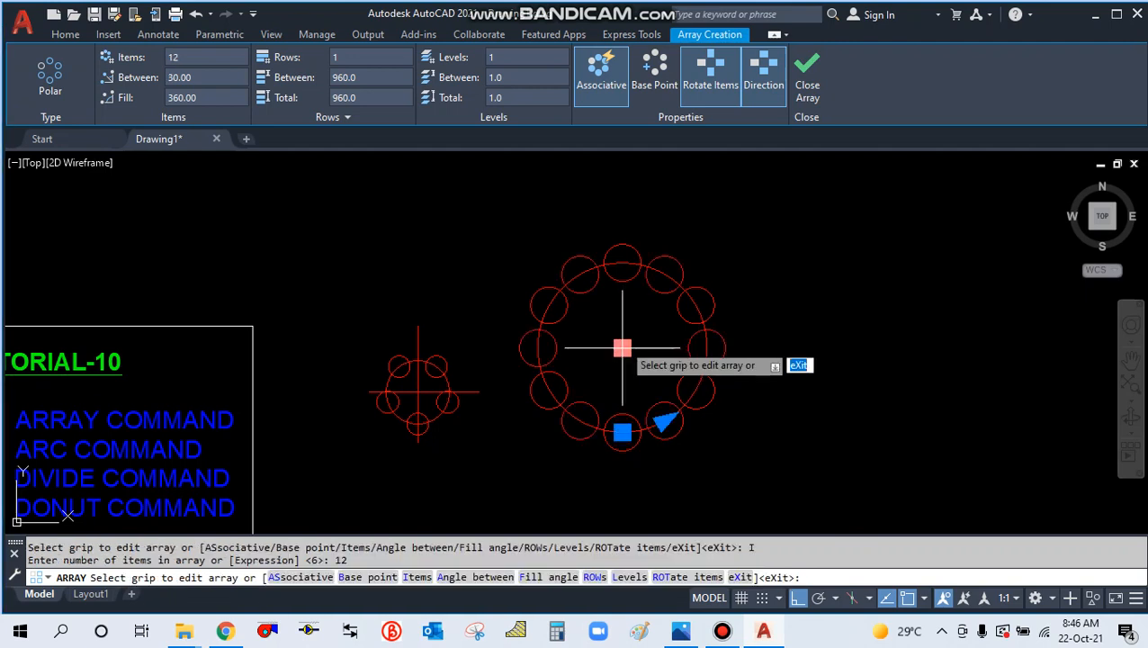
{"action": "key", "text": "Escape"}
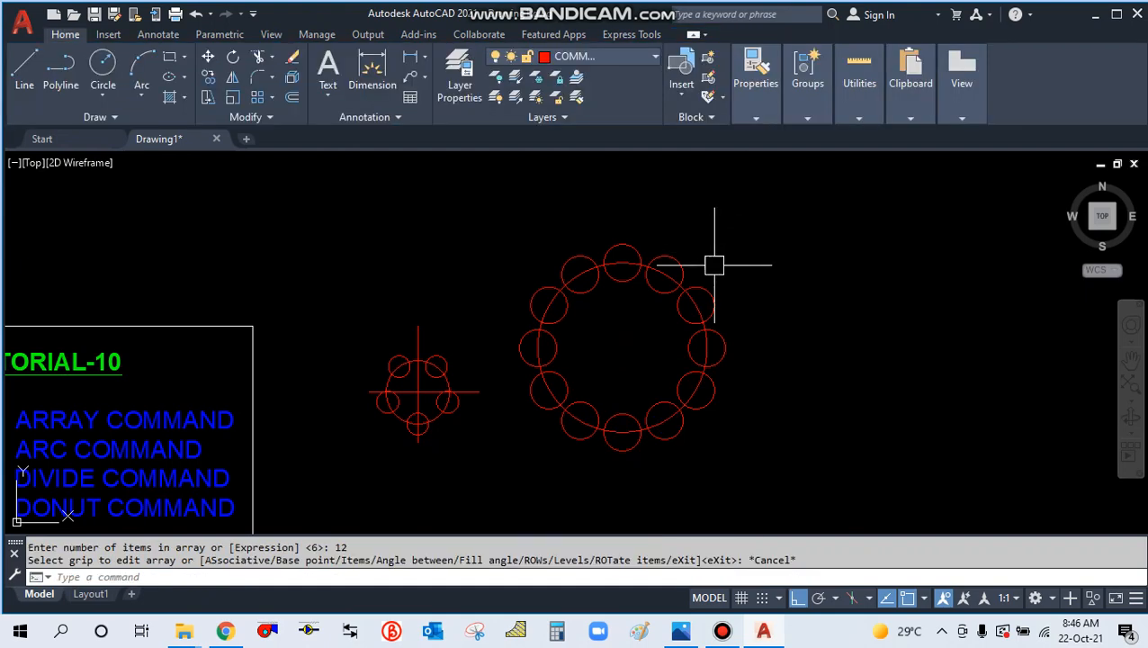
Draw a circle with a radius of about 313 units in the empty area beside the 12-item polar array
{"action": "scroll", "coordinate": [487, 287], "scroll_direction": "down", "scroll_amount": 3}
{"action": "scroll", "coordinate": [550, 299], "scroll_direction": "up", "scroll_amount": 2}
{"action": "scroll", "coordinate": [614, 290], "scroll_direction": "up", "scroll_amount": 2}
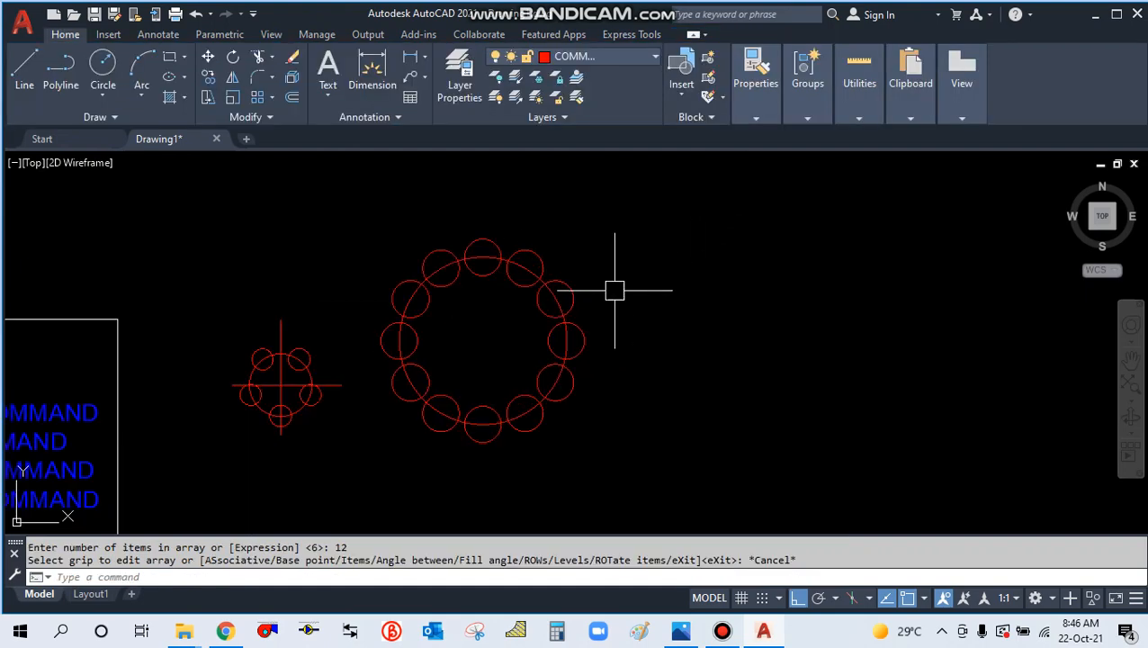
{"action": "scroll", "coordinate": [599, 290], "scroll_direction": "down", "scroll_amount": 3}
{"action": "scroll", "coordinate": [397, 336], "scroll_direction": "up", "scroll_amount": 2}
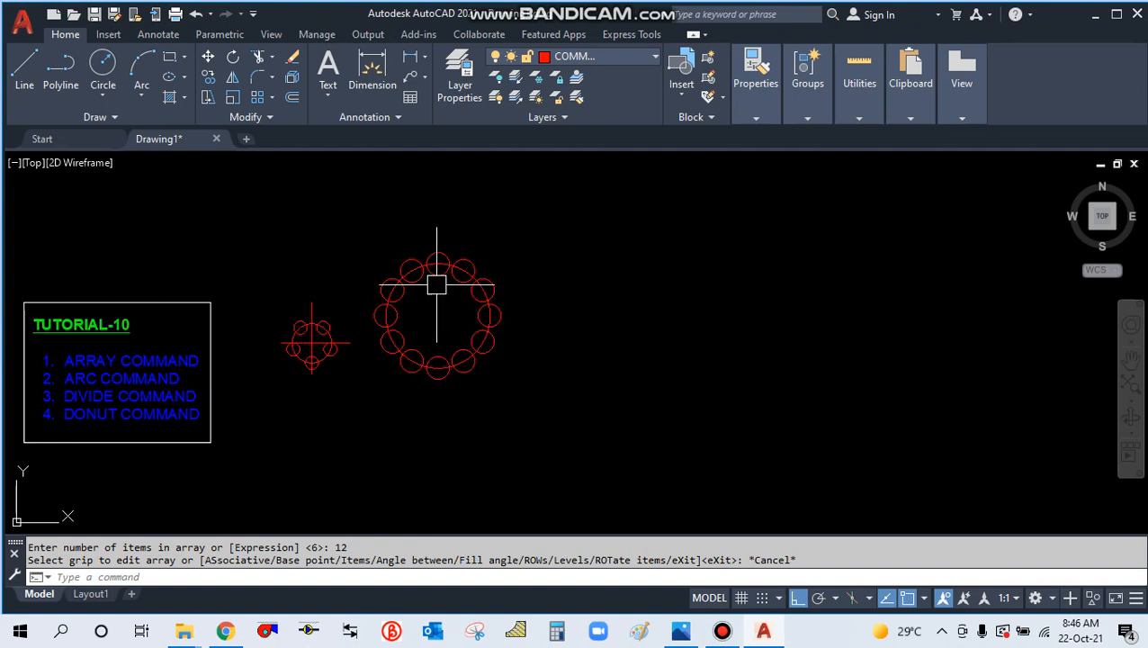
{"action": "scroll", "coordinate": [432, 290], "scroll_direction": "up", "scroll_amount": 2}
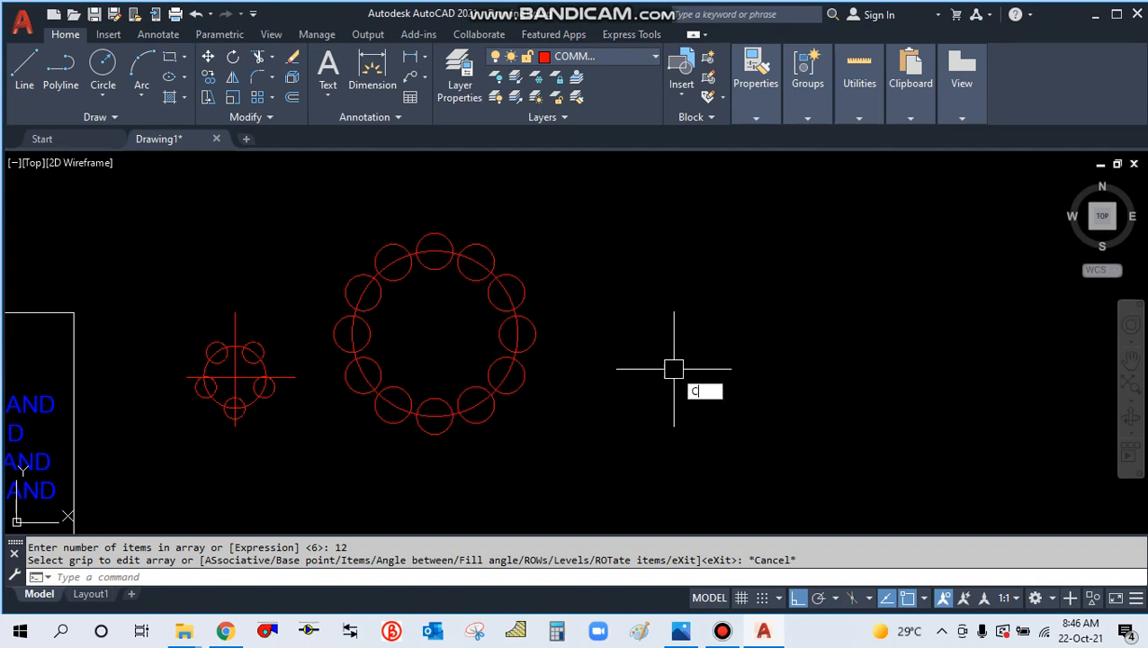
{"action": "key", "text": "Return"}
{"action": "left_click", "coordinate": [686, 302]}
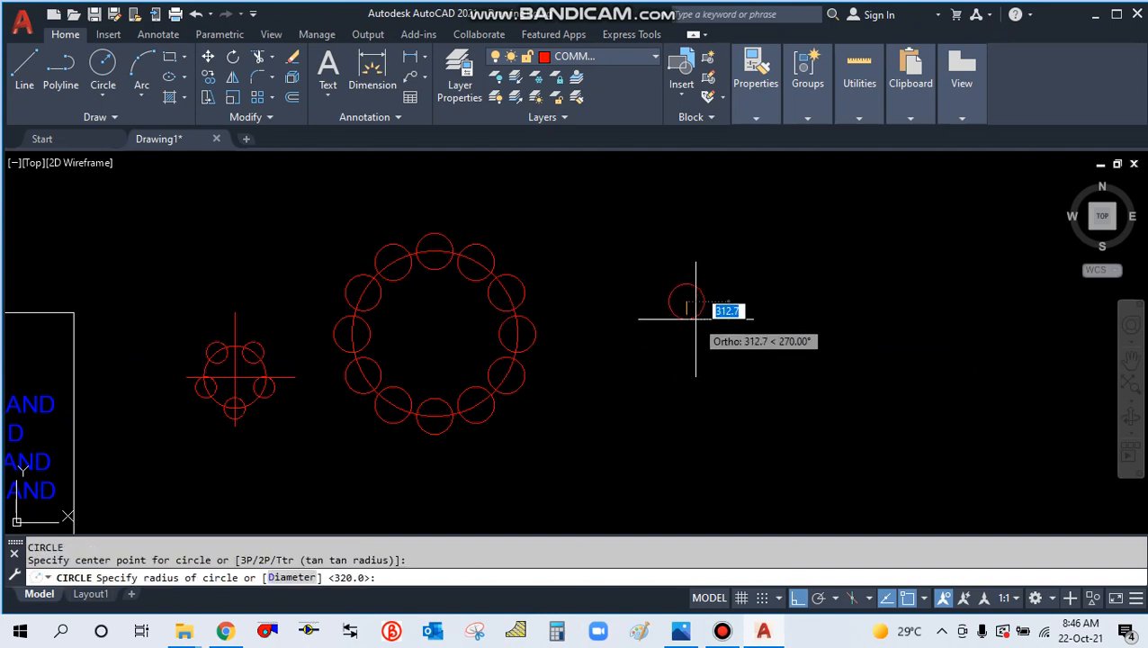
{"action": "key", "text": "Escape"}
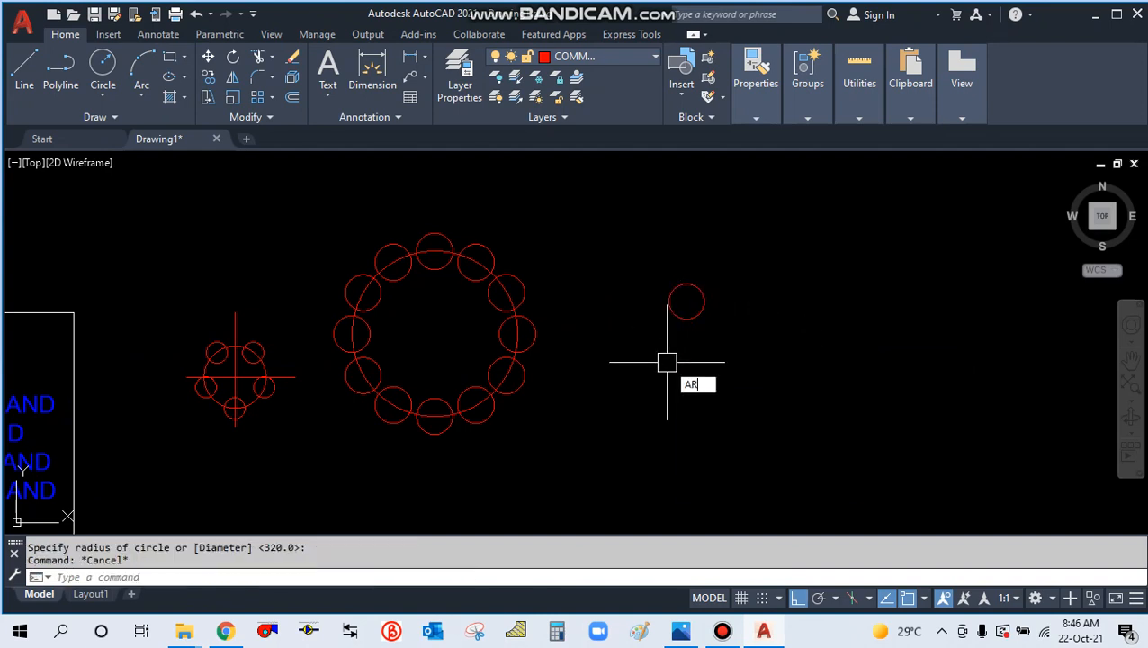
Create a rectangular array of the new standalone circle
{"action": "type", "text": "AR"}
{"action": "key", "text": "Return"}
{"action": "left_click", "coordinate": [684, 304]}
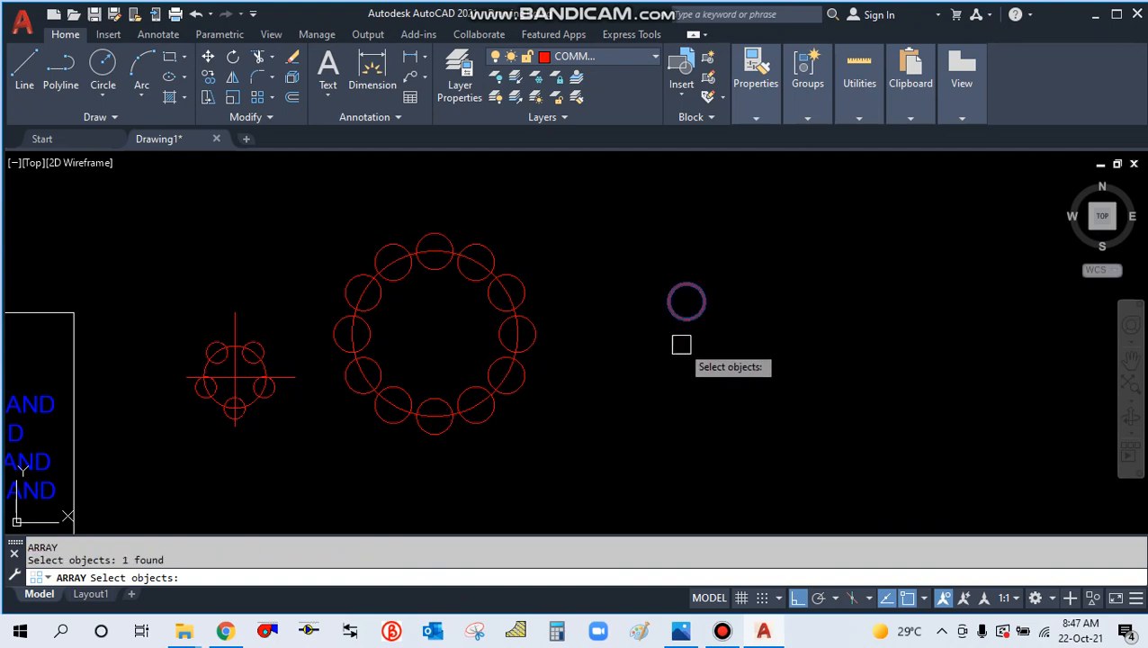
{"action": "key", "text": "Return"}
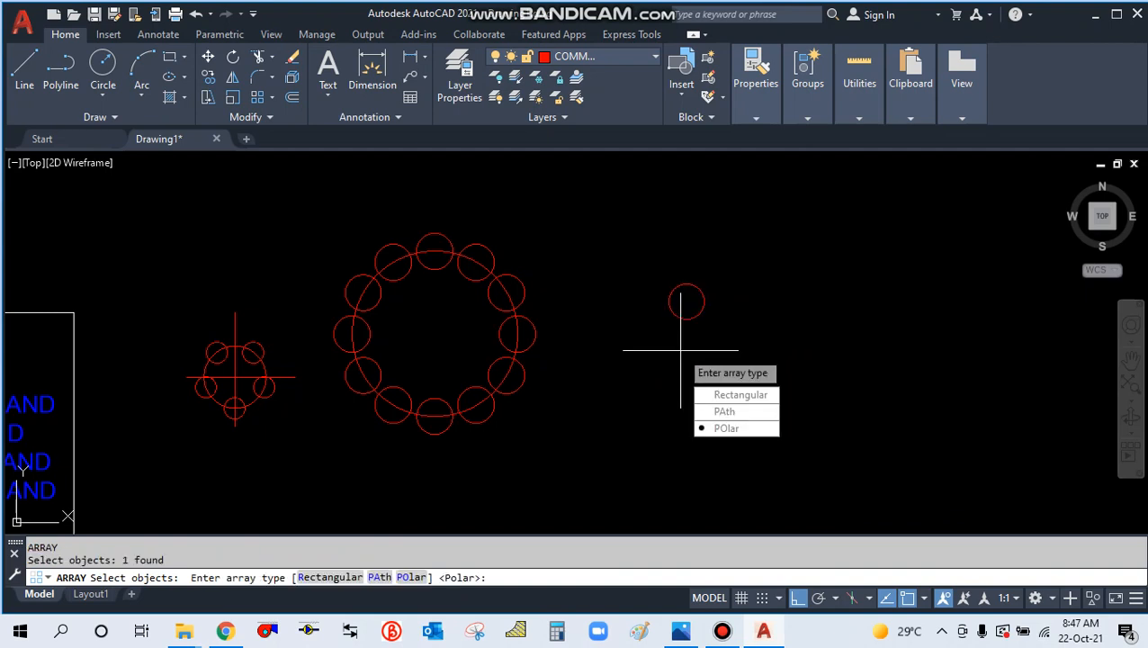
{"action": "key", "text": "Down"}
{"action": "key", "text": "Return"}
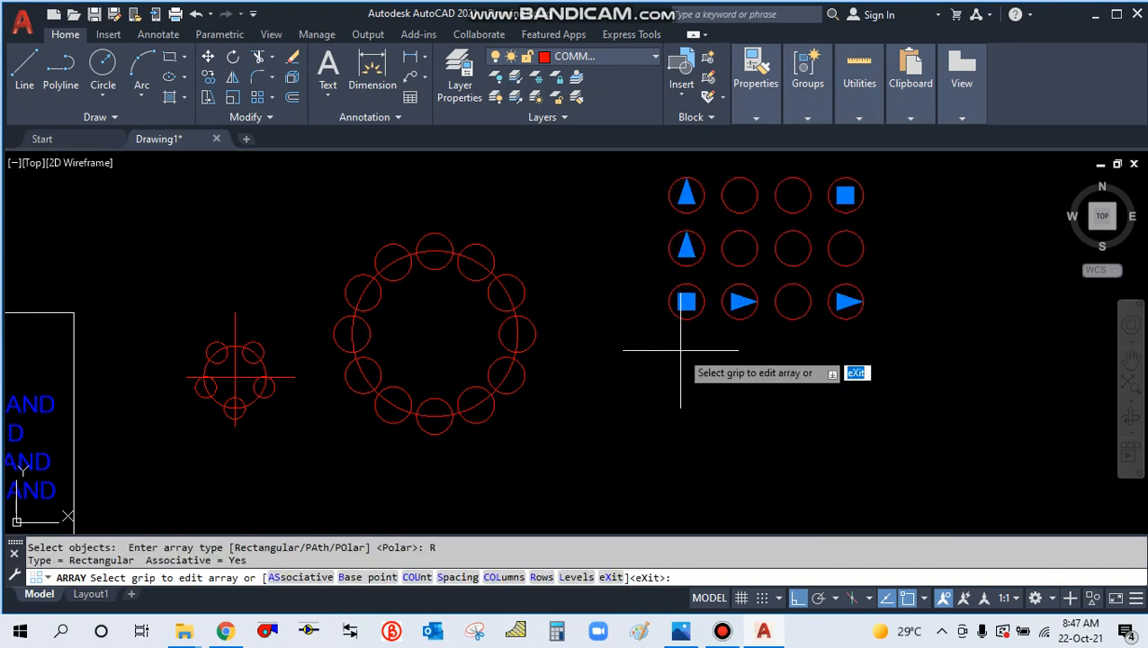
{"action": "scroll", "coordinate": [606, 372], "scroll_direction": "down", "scroll_amount": 2}
{"action": "scroll", "coordinate": [651, 320], "scroll_direction": "up", "scroll_amount": 2}
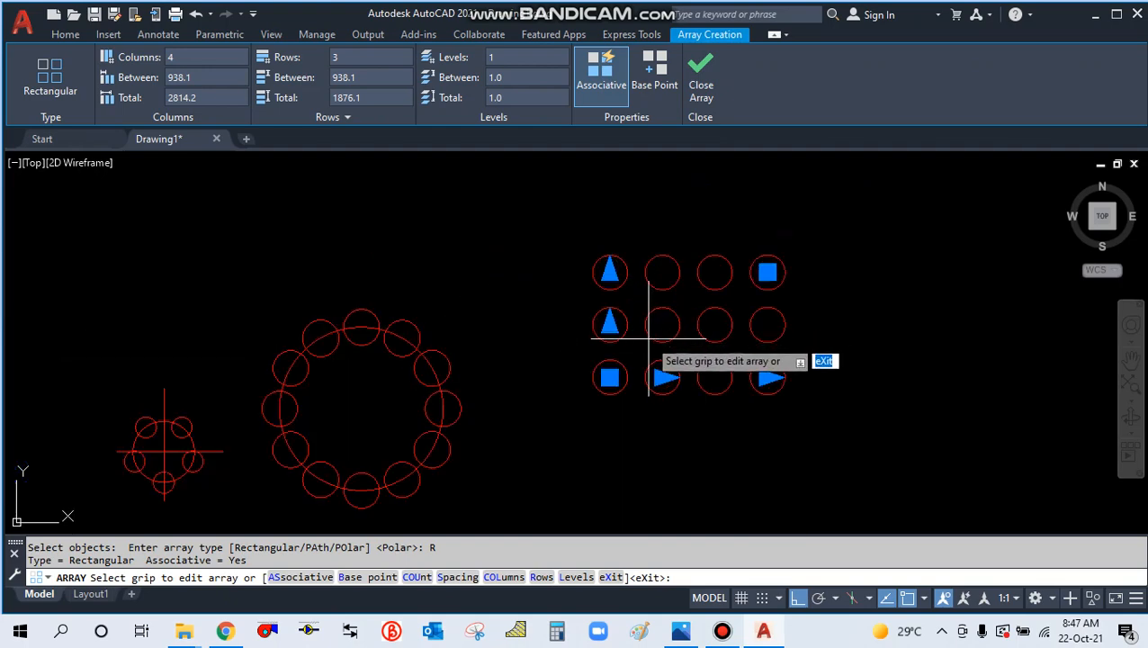
Set the rectangular array's count to 10 columns and 10 rows and finish the array
{"action": "type", "text": "COU"}
{"action": "key", "text": "Return"}
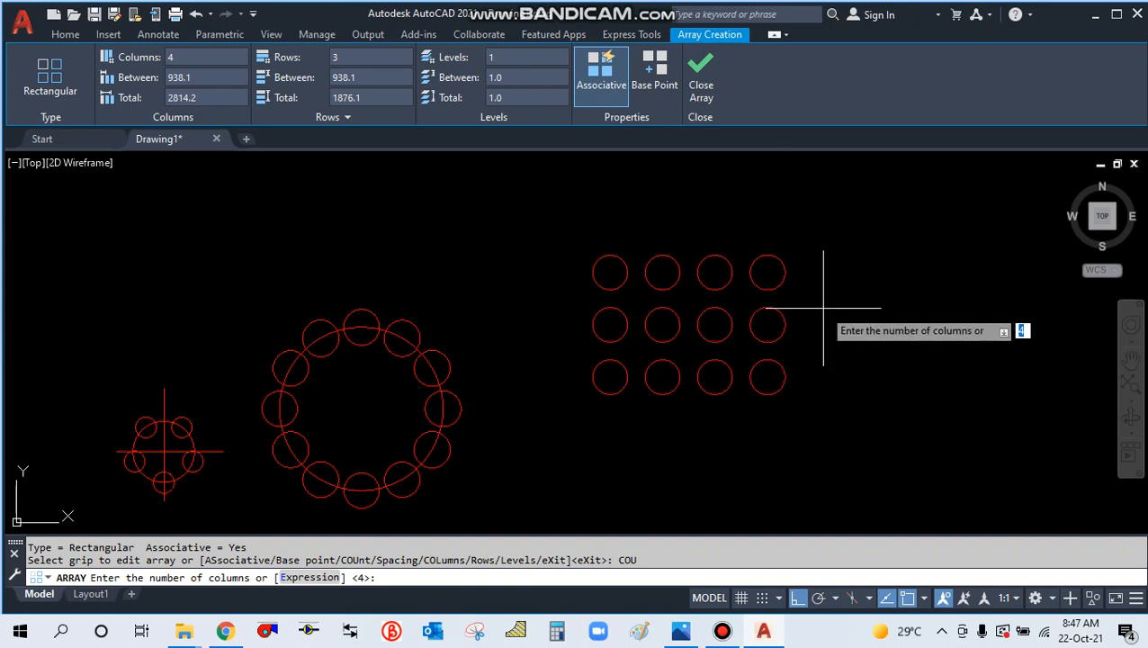
{"action": "key", "text": "Return"}
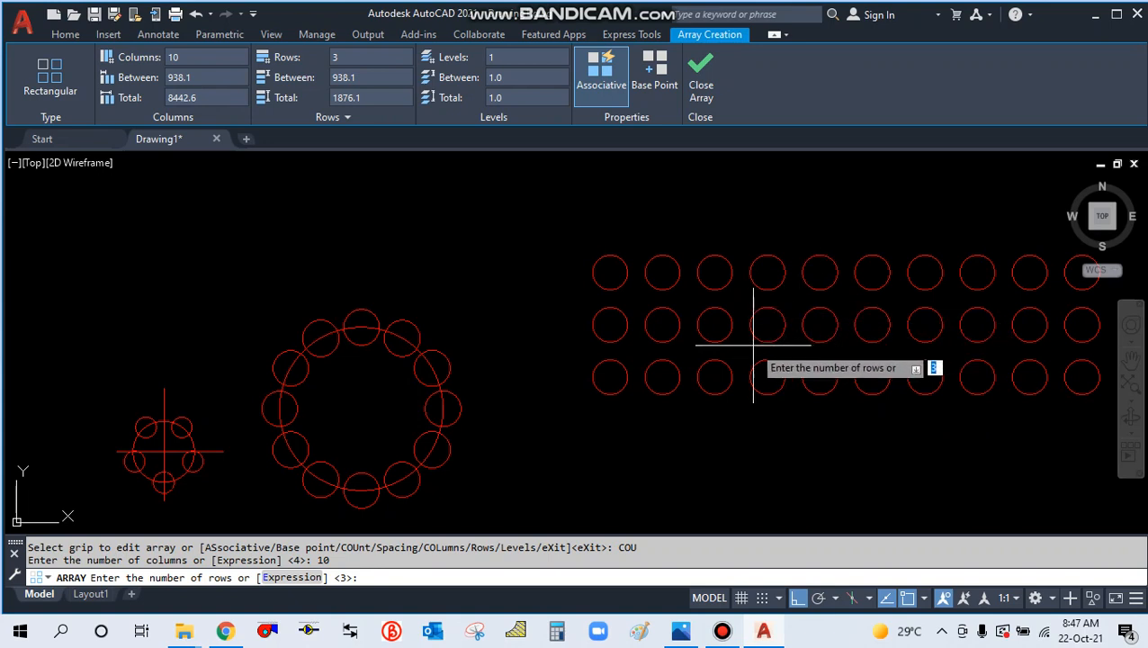
{"action": "scroll", "coordinate": [629, 410], "scroll_direction": "down", "scroll_amount": 2}
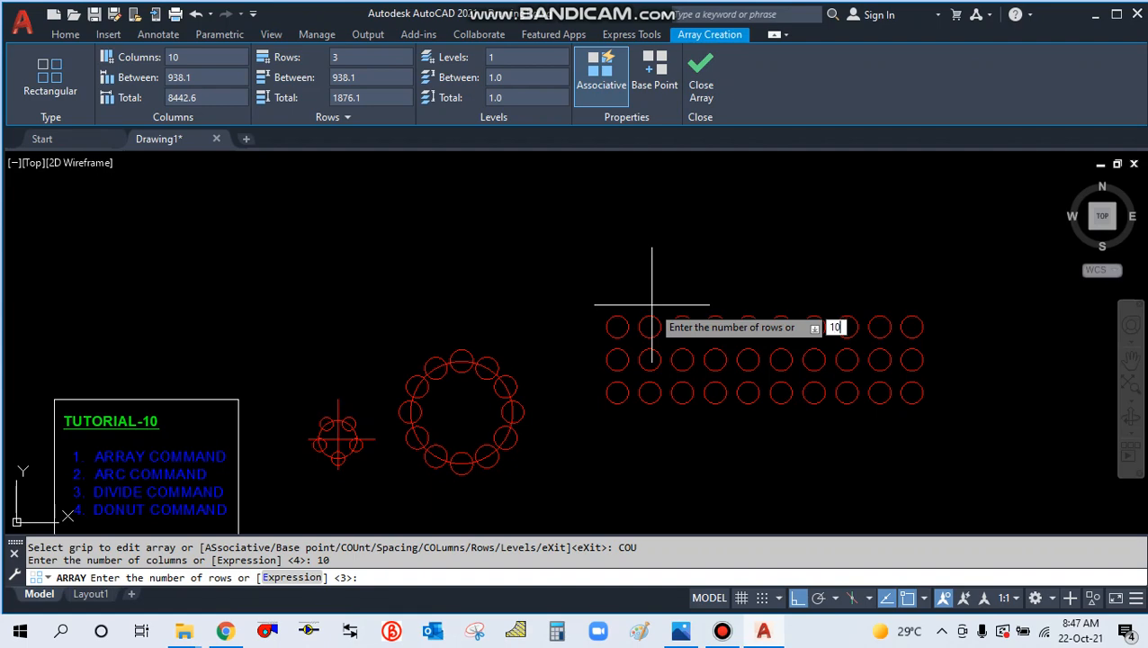
{"action": "type", "text": "10"}
{"action": "key", "text": "Return"}
{"action": "scroll", "coordinate": [621, 378], "scroll_direction": "down", "scroll_amount": 2}
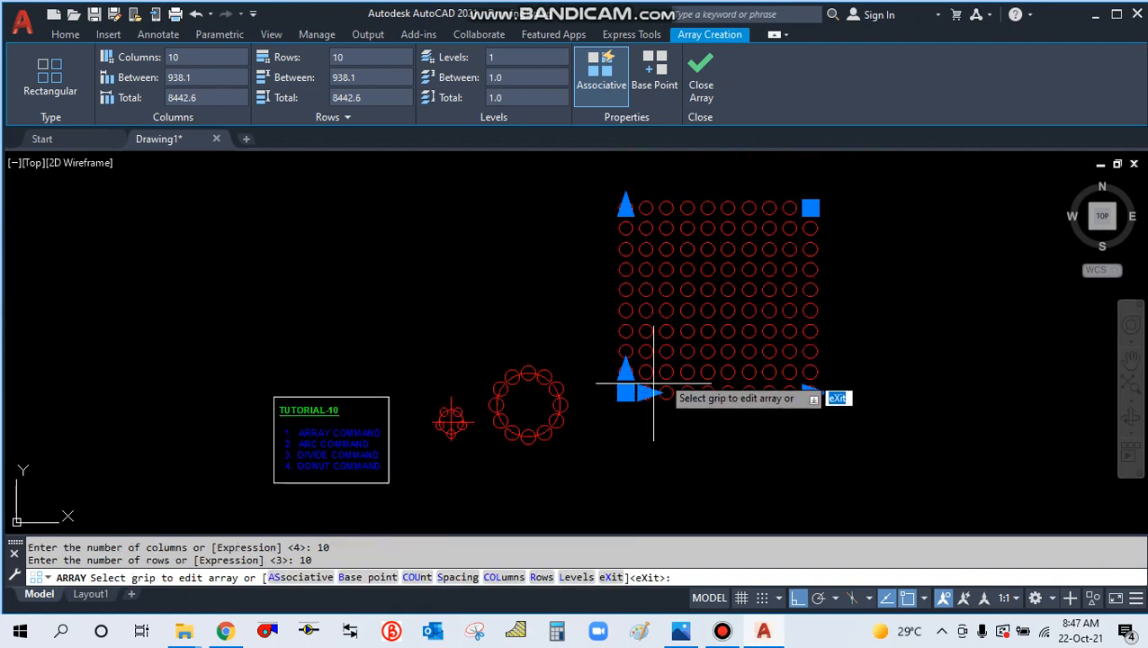
{"action": "key", "text": "Escape"}
{"action": "scroll", "coordinate": [819, 230], "scroll_direction": "up", "scroll_amount": 2}
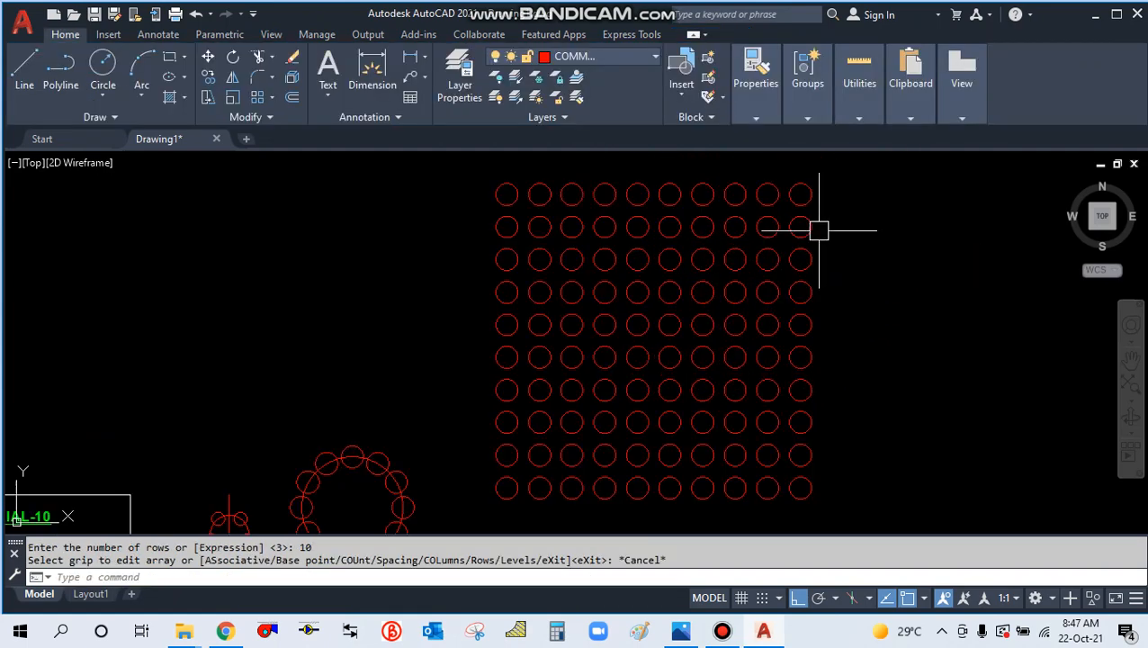
{"action": "scroll", "coordinate": [657, 238], "scroll_direction": "down", "scroll_amount": 2}
{"action": "left_click", "coordinate": [767, 469]}
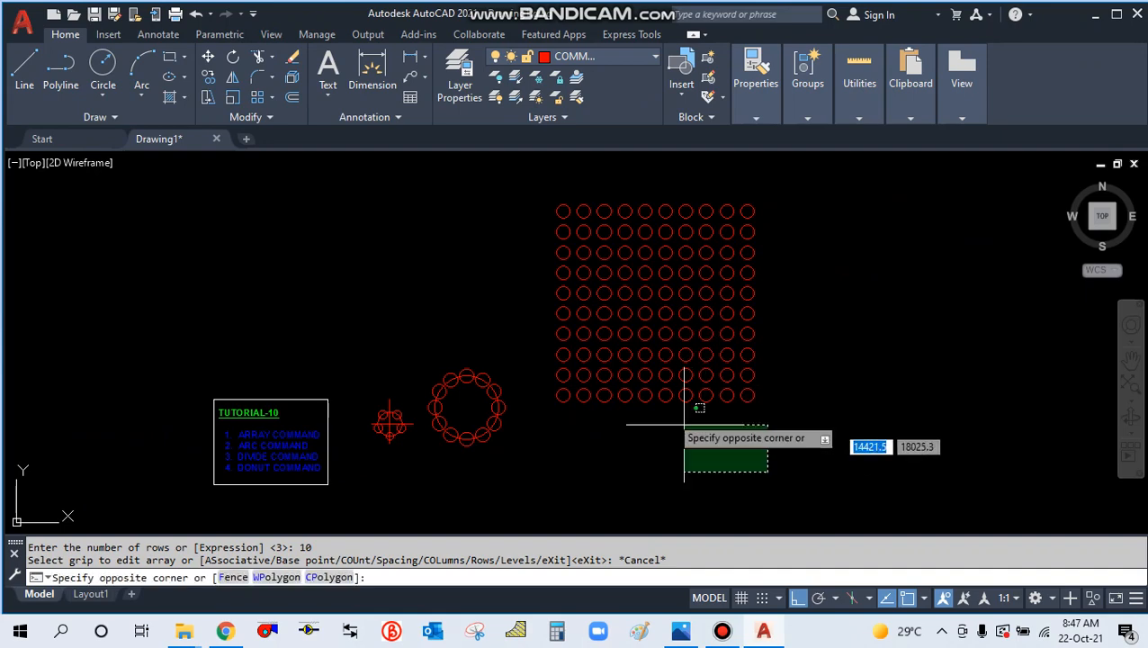
{"action": "key", "text": "Escape"}
{"action": "scroll", "coordinate": [197, 486], "scroll_direction": "up", "scroll_amount": 3}
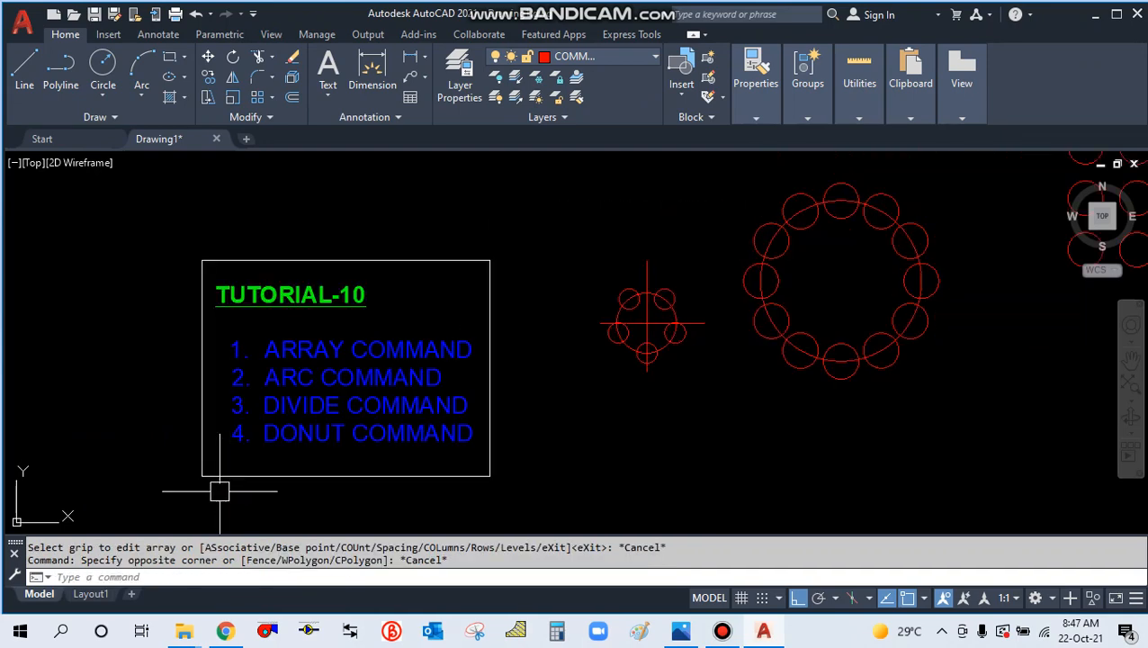
{"action": "scroll", "coordinate": [239, 323], "scroll_direction": "down", "scroll_amount": 4}
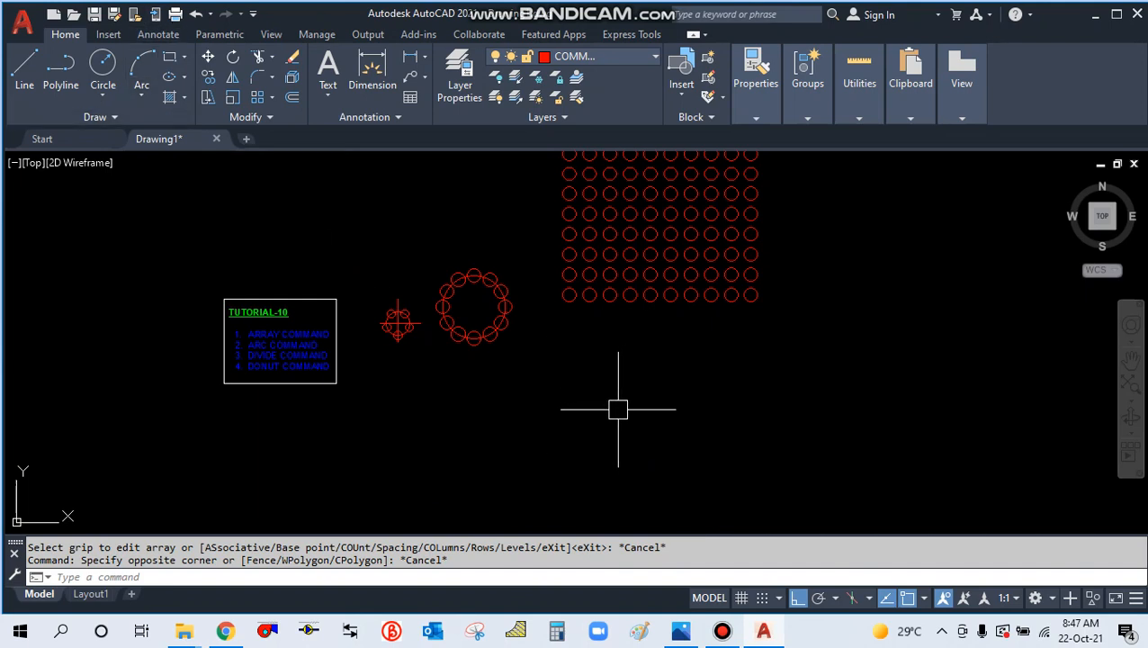
{"action": "type", "text": "R"}
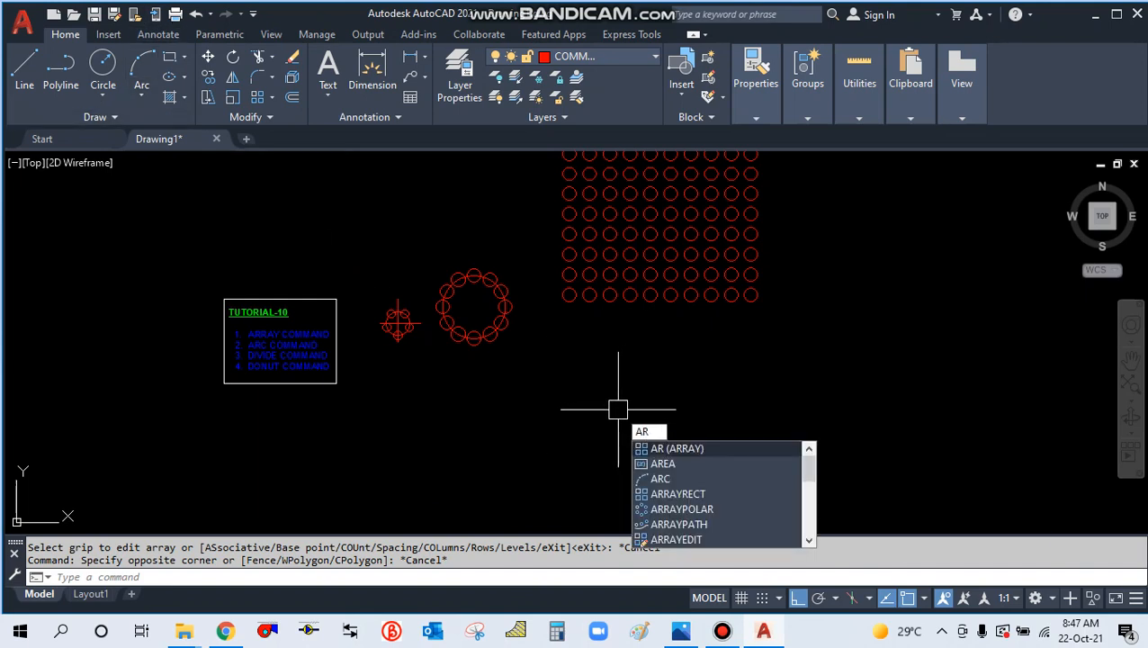
{"action": "key", "text": "Return"}
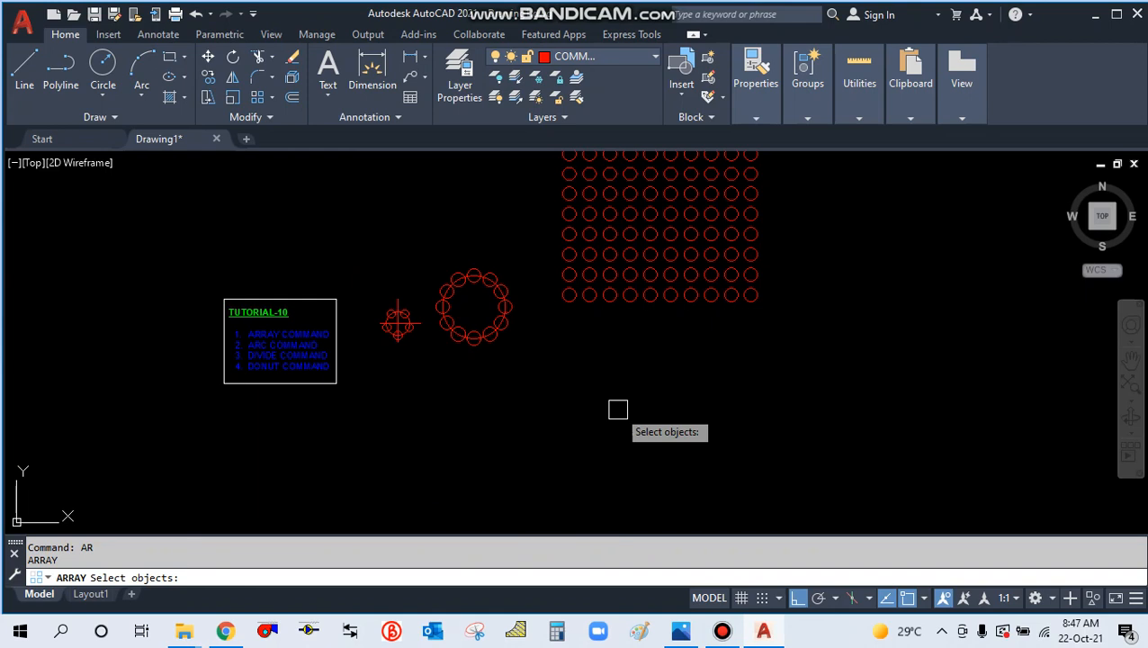
{"action": "key", "text": "Escape"}
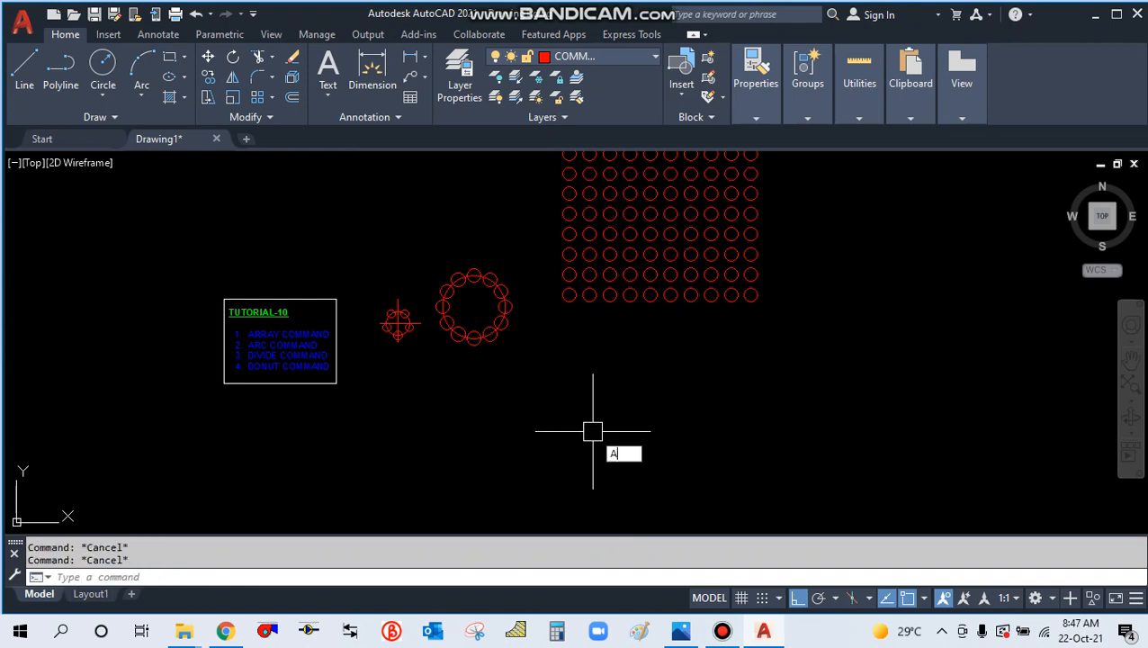
Draw a three-point arc, open toward the upper right, in the empty area below and to the right of the circle grid
{"action": "key", "text": "Return"}
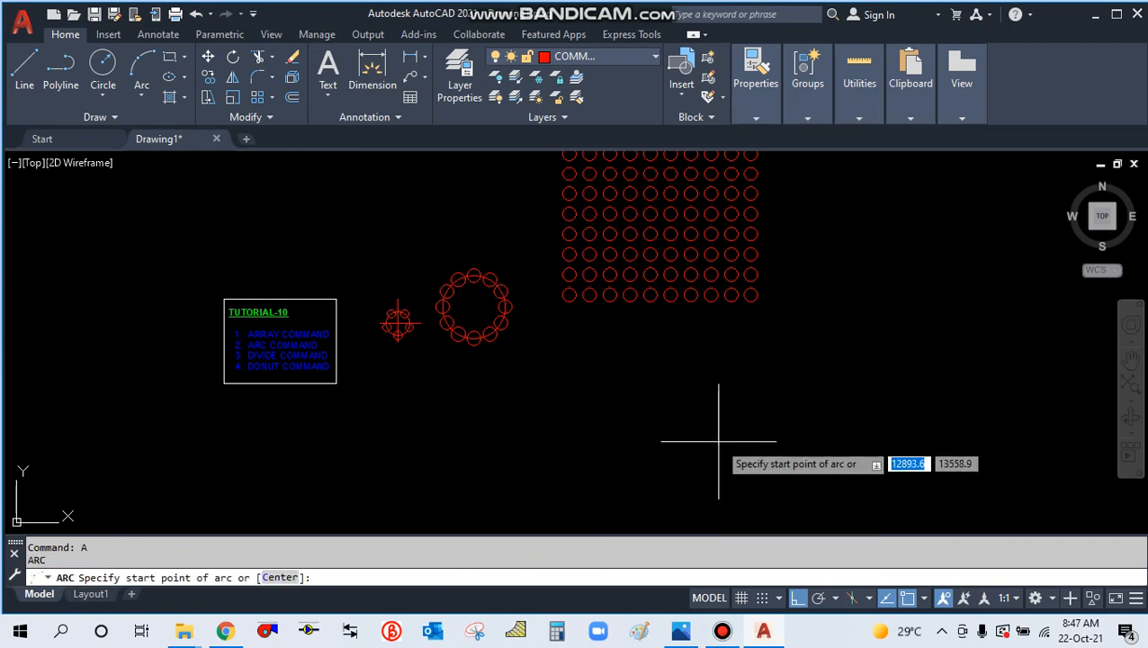
{"action": "left_click", "coordinate": [844, 379]}
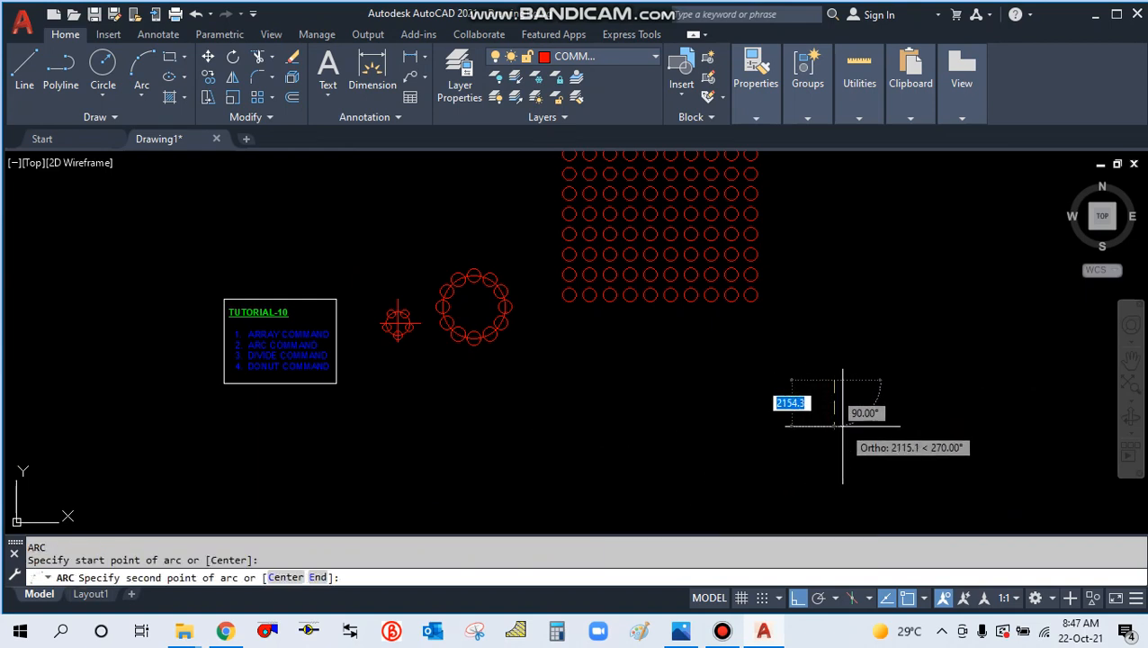
{"action": "left_click", "coordinate": [827, 406]}
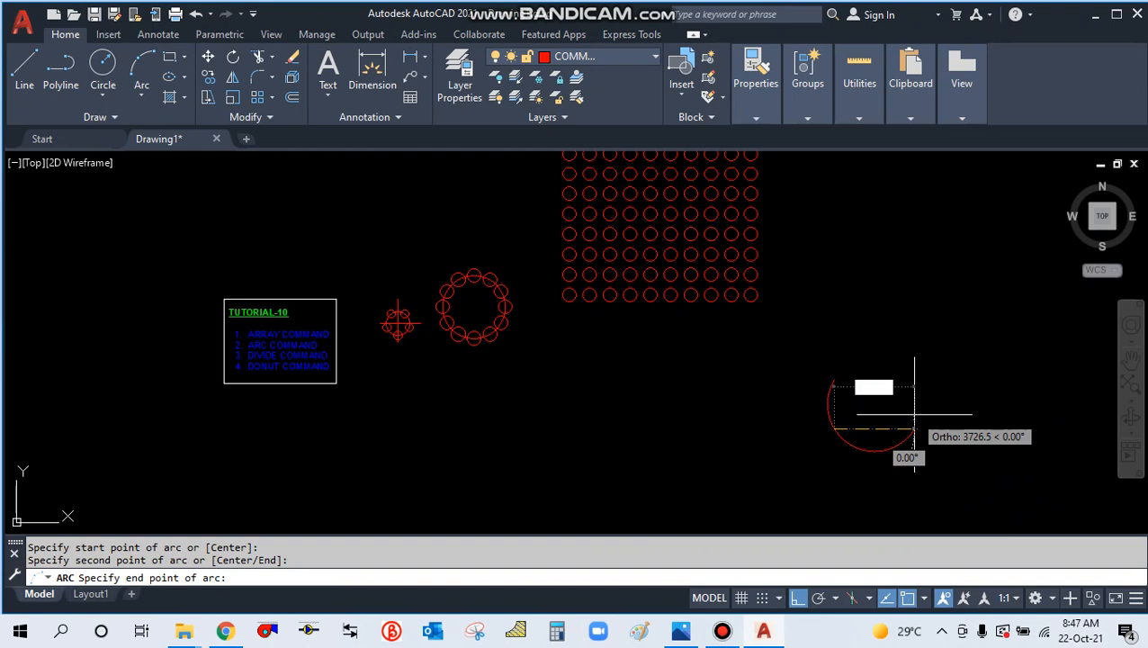
{"action": "left_click", "coordinate": [863, 430]}
{"action": "key", "text": "Return"}
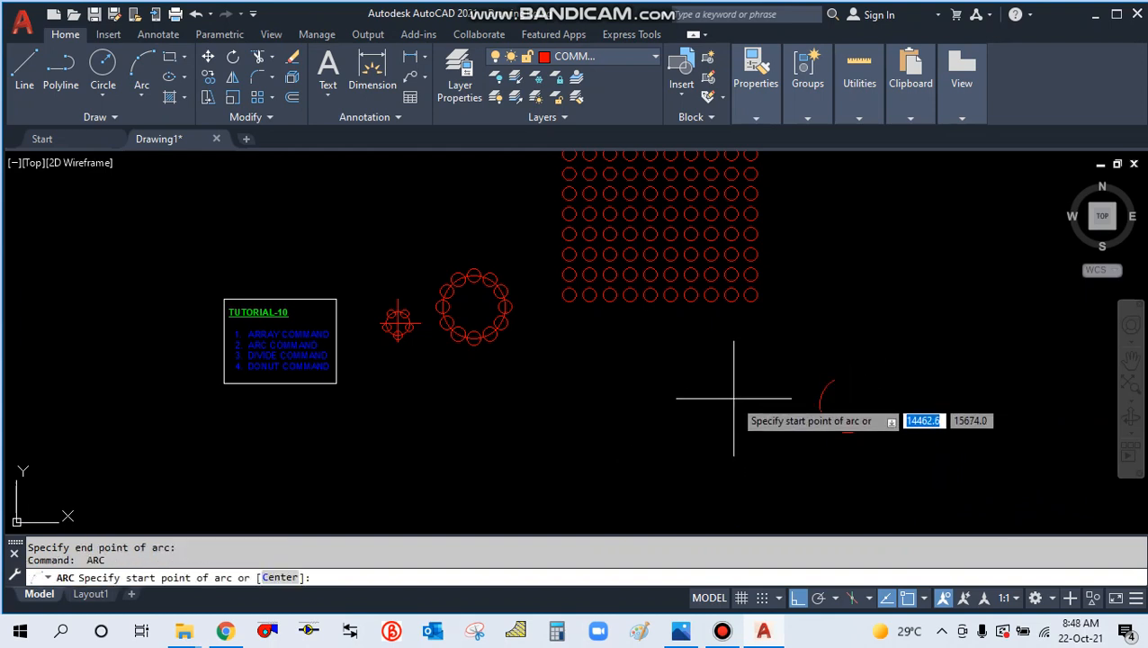
{"action": "left_click", "coordinate": [733, 384]}
{"action": "left_click", "coordinate": [738, 434]}
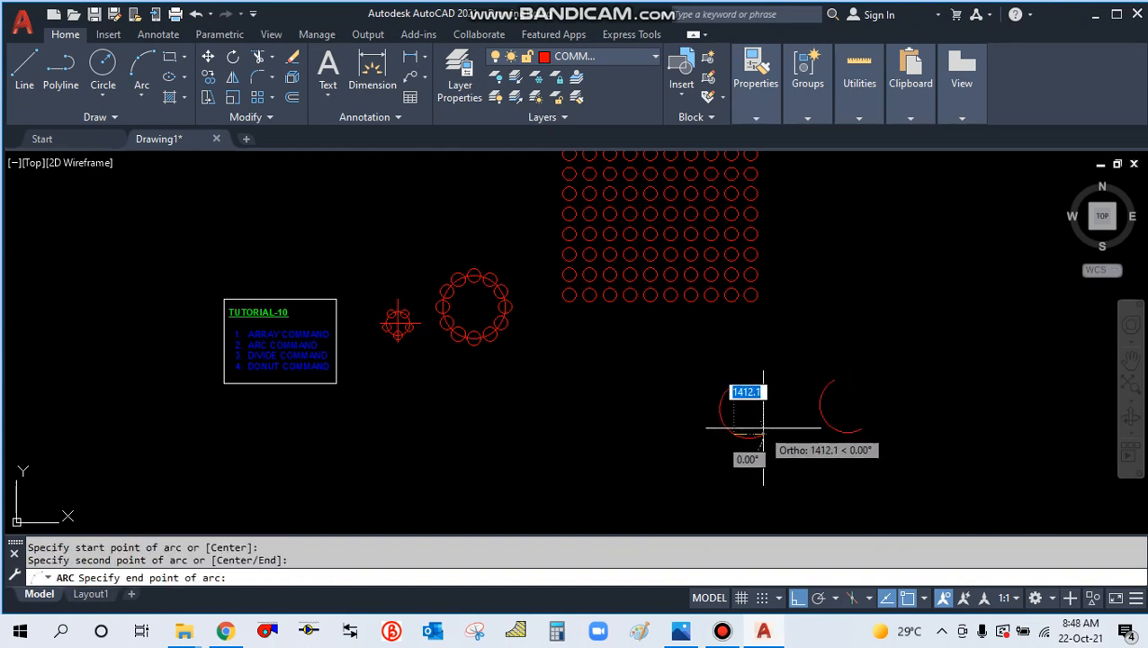
{"action": "key", "text": "Escape"}
Erase the red three-point arc below and to the right of the circle grid
{"action": "left_click", "coordinate": [901, 465]}
{"action": "left_click", "coordinate": [809, 396]}
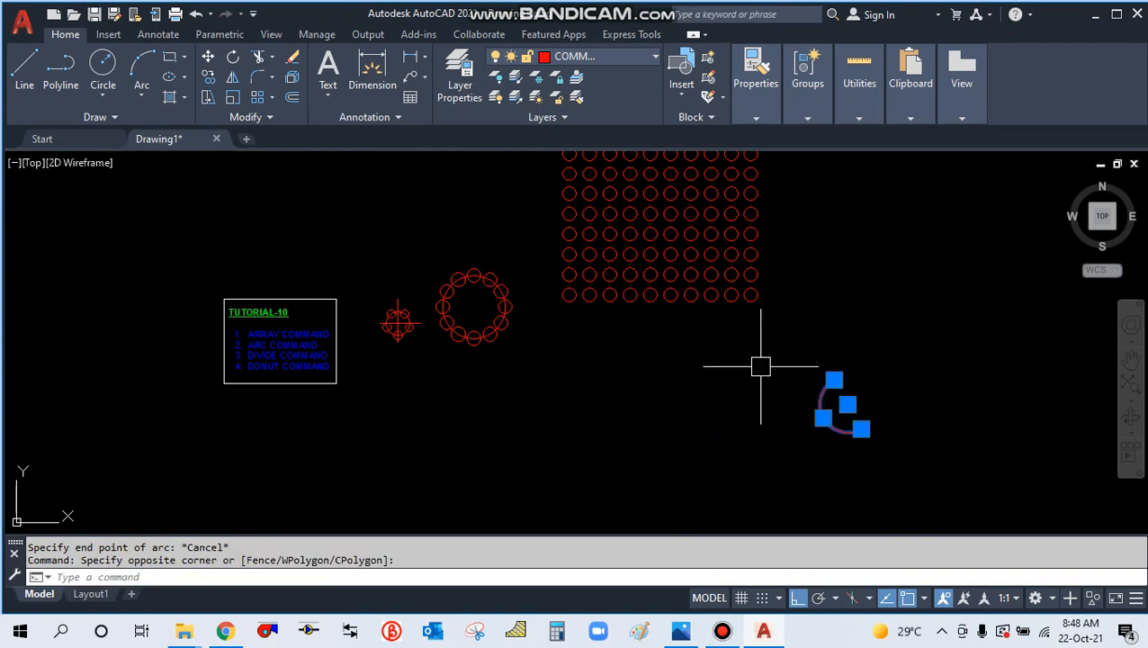
{"action": "type", "text": "e"}
{"action": "key", "text": "Return"}
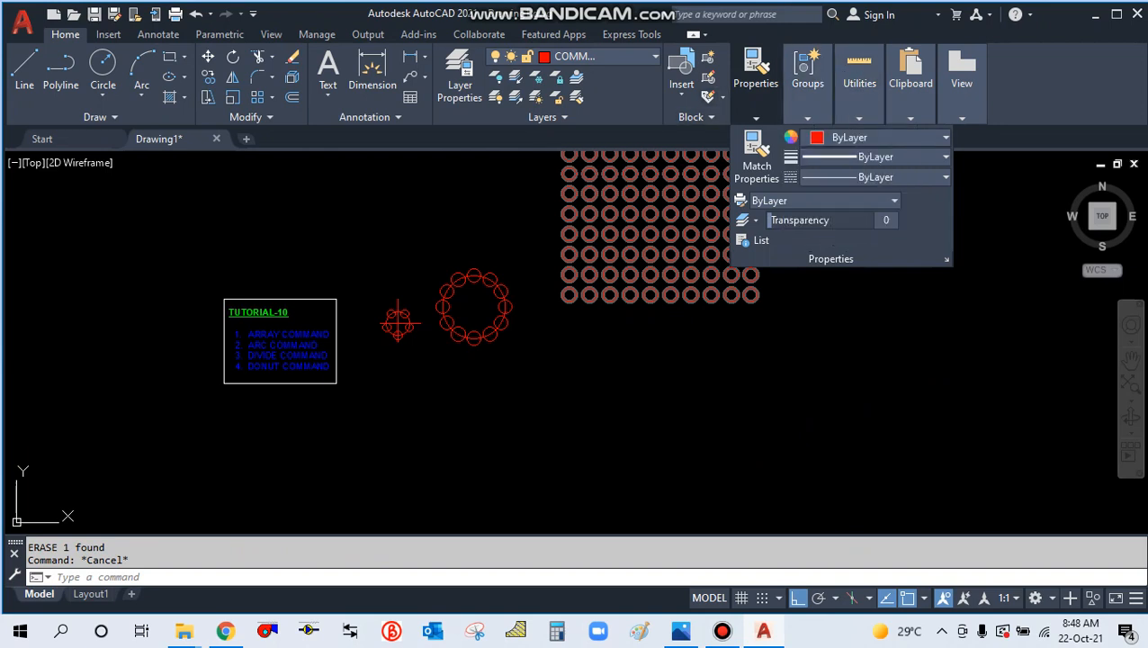
Set the current object color to Green
{"action": "left_click", "coordinate": [874, 137]}
{"action": "left_click", "coordinate": [846, 308]}
{"action": "key", "text": "Escape"}
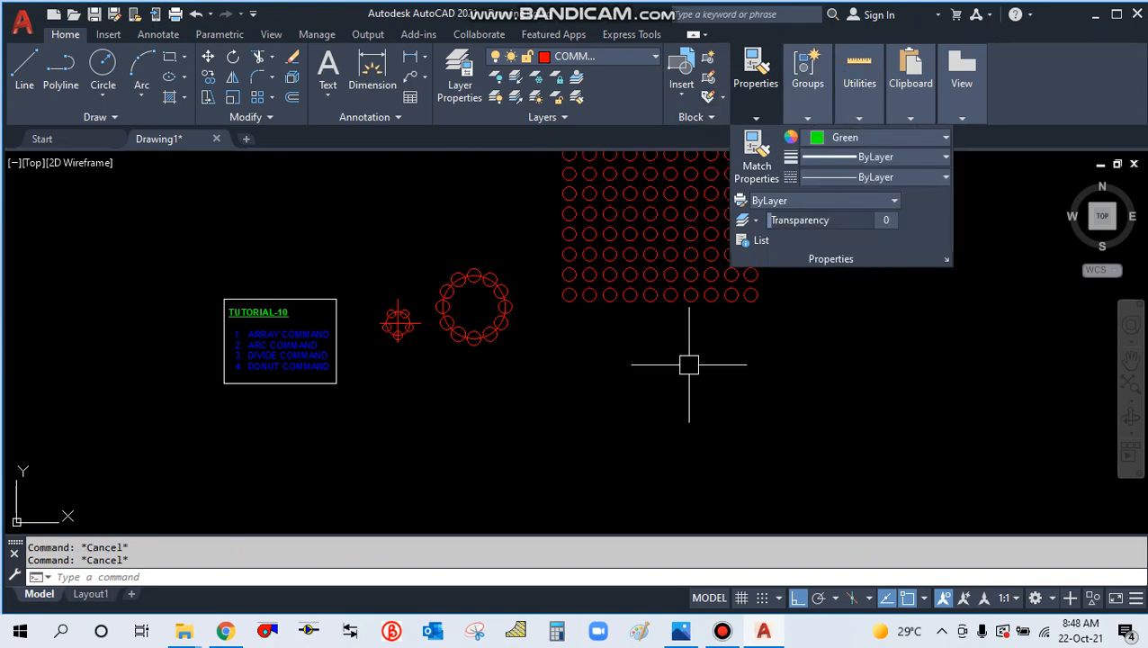
Draw a three-point arc, open toward the right, in the empty area below the circle grid
{"action": "type", "text": "A"}
{"action": "key", "text": "Return"}
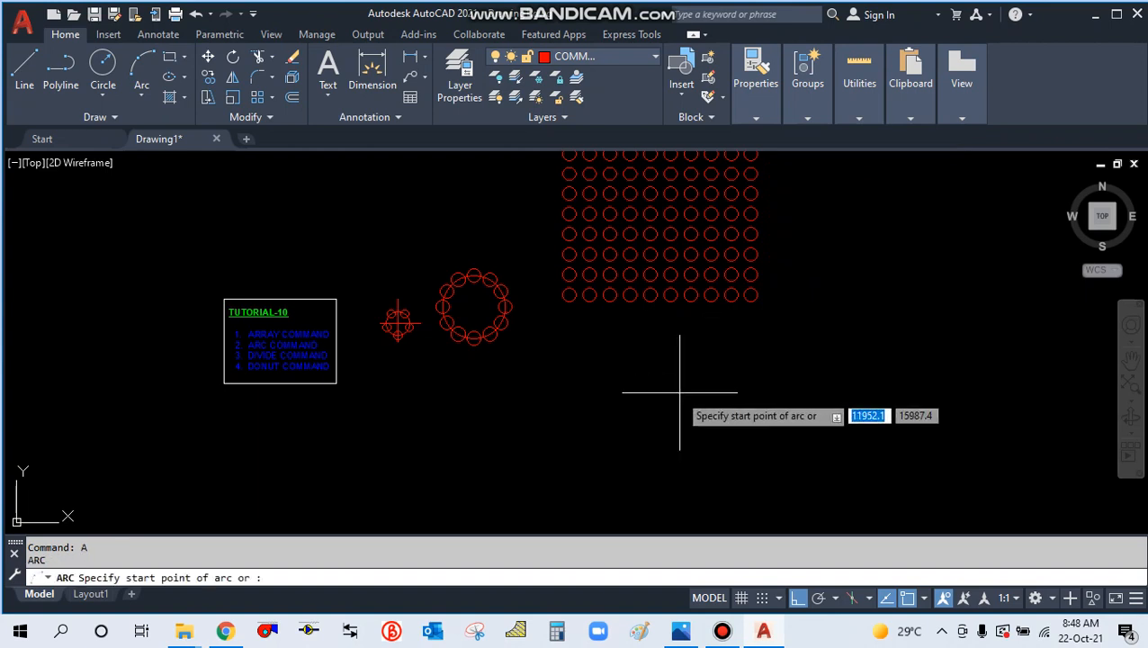
{"action": "left_click", "coordinate": [599, 385]}
{"action": "left_click", "coordinate": [599, 428]}
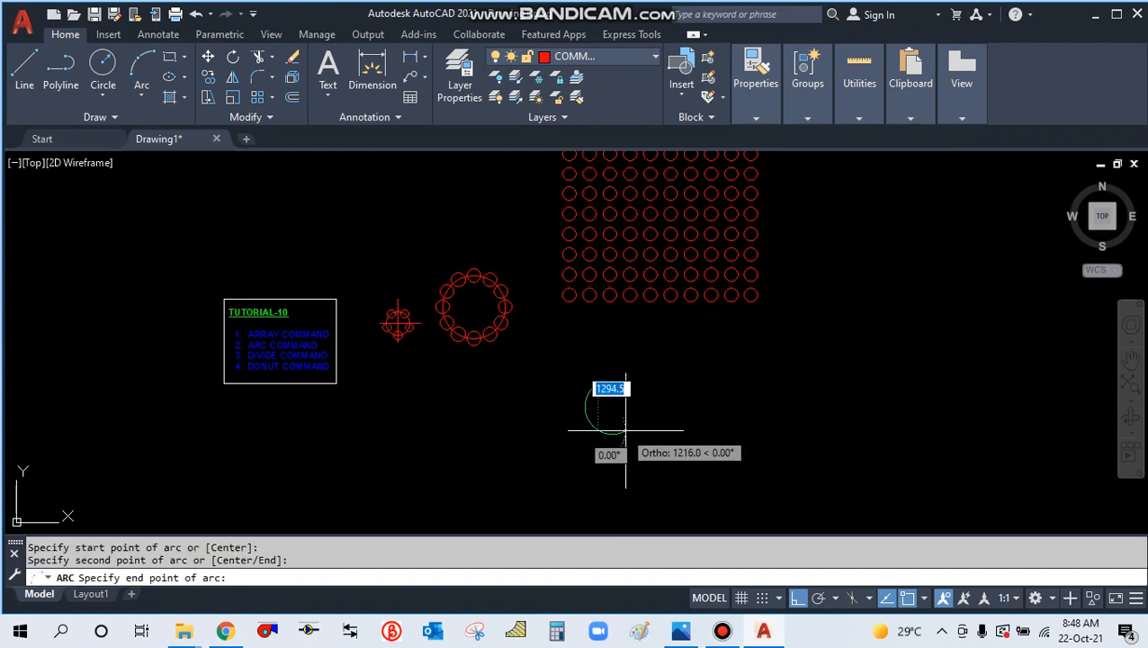
{"action": "left_click", "coordinate": [607, 429]}
Draw a second three-point arc, open toward the left, to the right of the first green arc
{"action": "key", "text": "Return"}
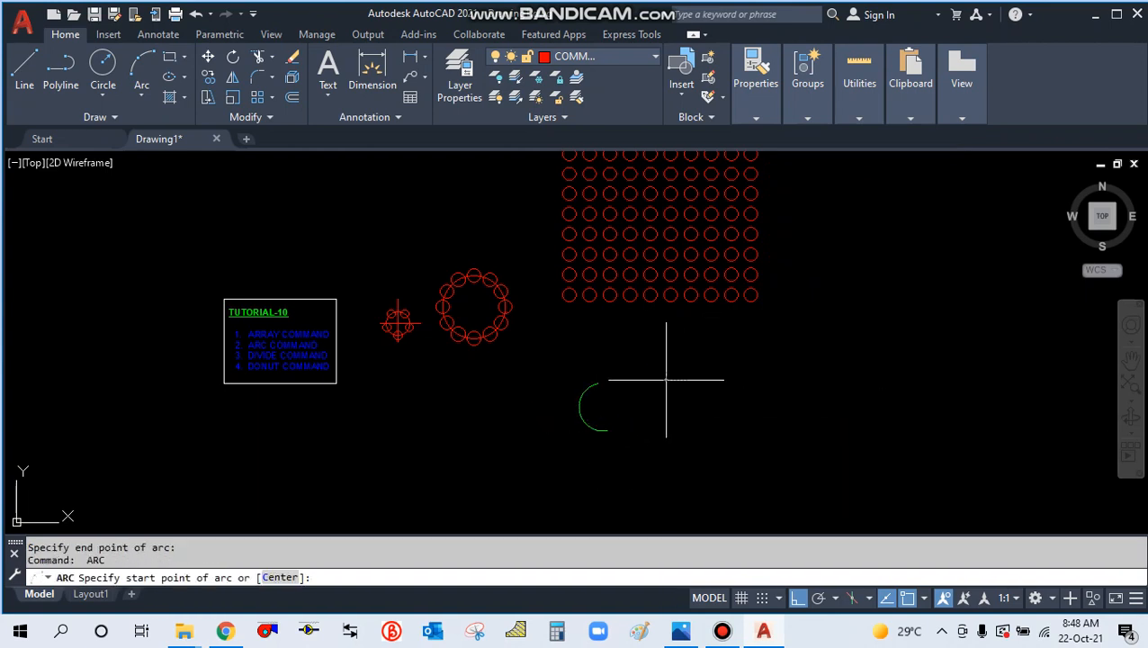
{"action": "left_click", "coordinate": [665, 381]}
{"action": "left_click", "coordinate": [668, 425]}
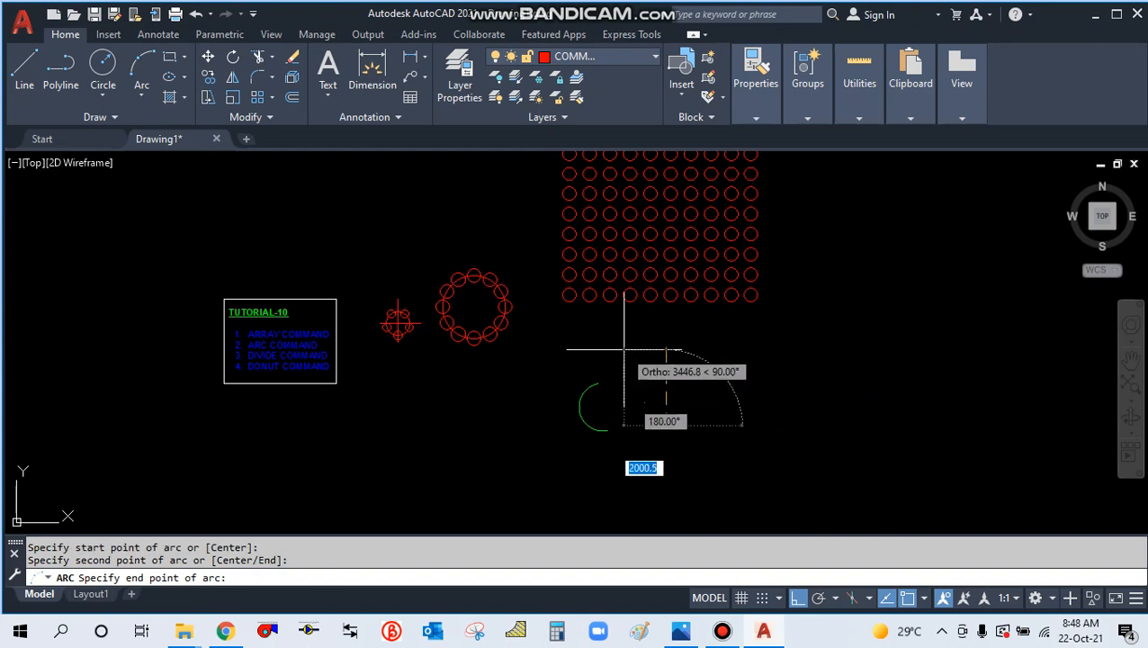
{"action": "left_click", "coordinate": [647, 426]}
{"action": "key", "text": "Escape"}
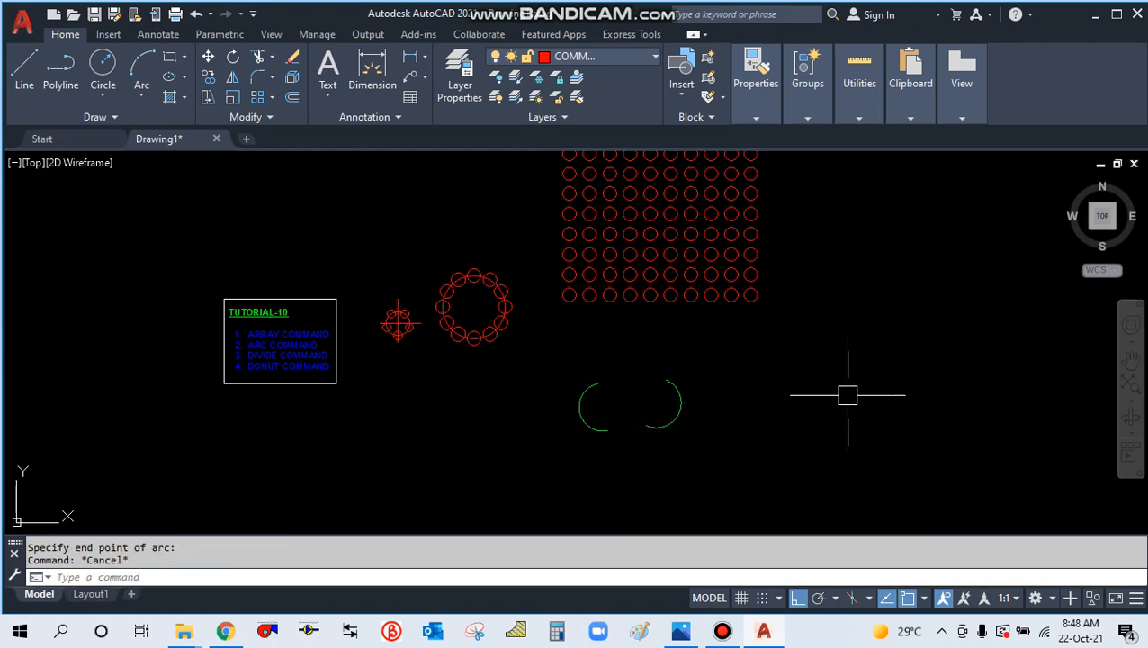
Draw a vertical line to the right of the two green arcs
{"action": "scroll", "coordinate": [845, 400], "scroll_direction": "up", "scroll_amount": 2}
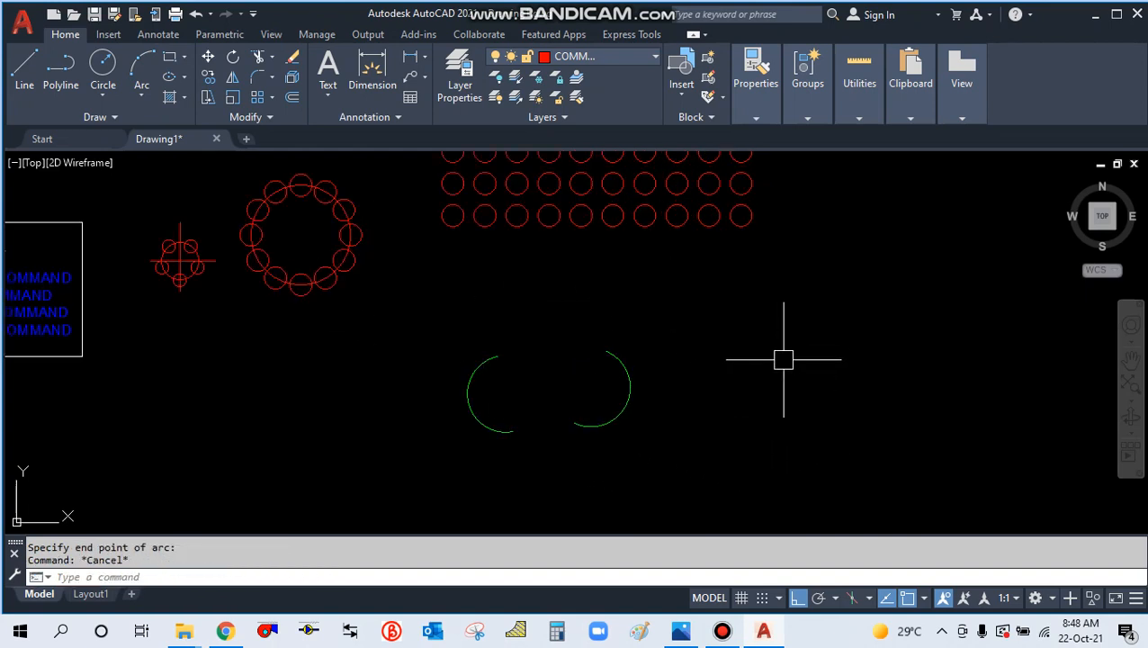
{"action": "type", "text": "l"}
{"action": "key", "text": "Return"}
{"action": "left_click", "coordinate": [730, 440]}
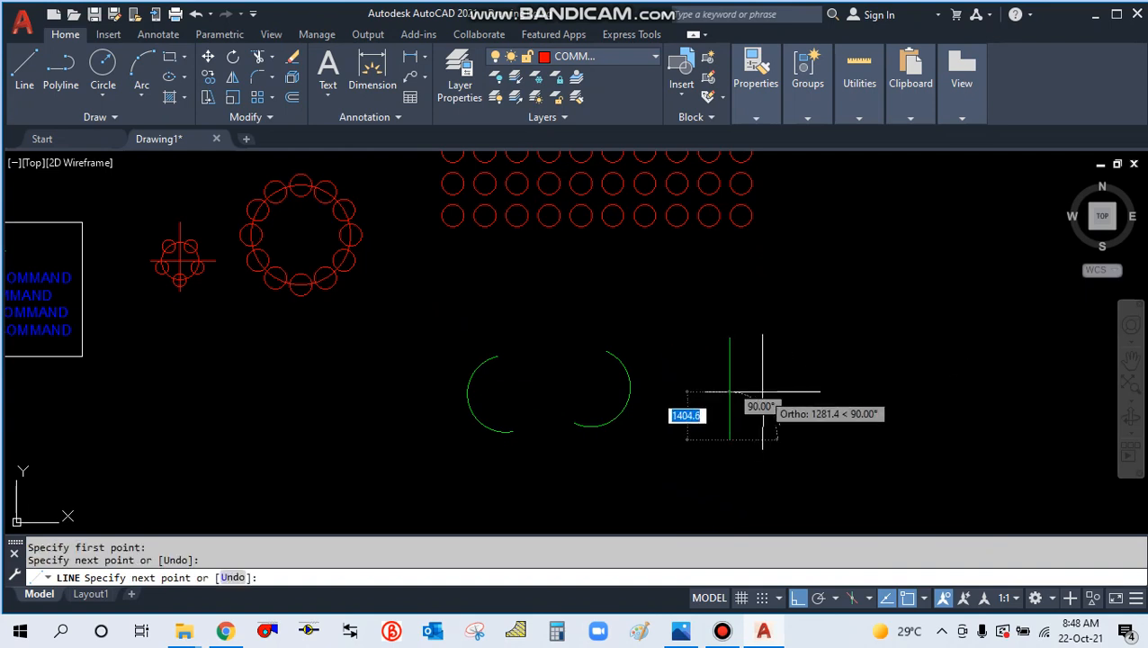
{"action": "key", "text": "Escape"}
Draw a Start, Center, End arc from the vertical line's upper endpoint around its midpoint to its lower endpoint
{"action": "left_click", "coordinate": [141, 95]}
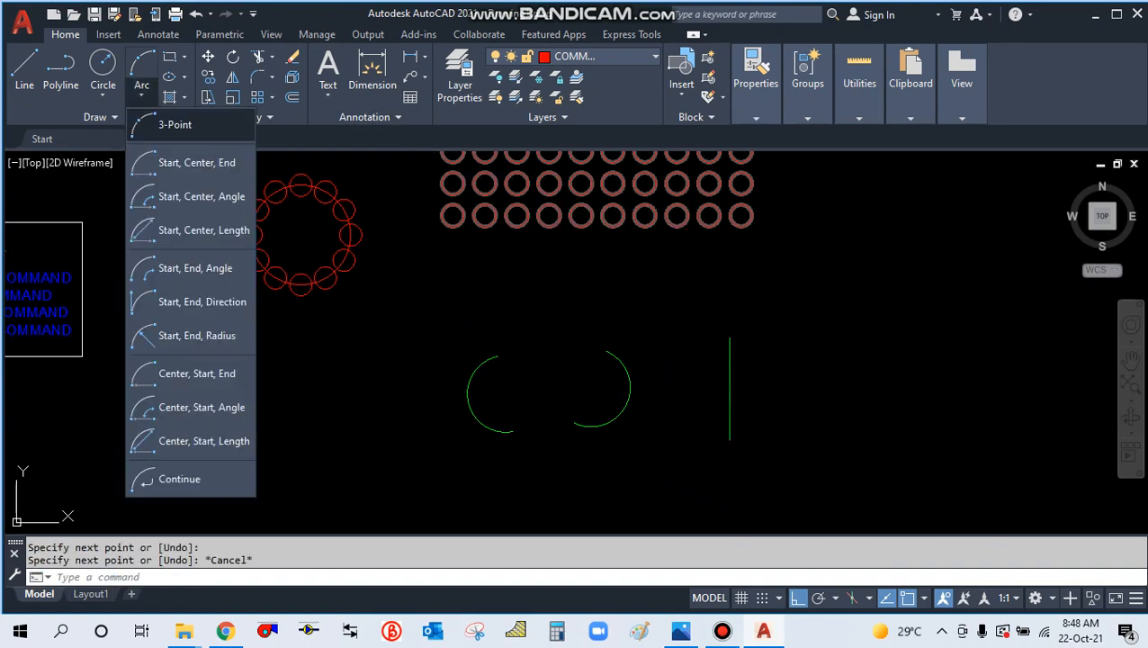
{"action": "left_click", "coordinate": [193, 162]}
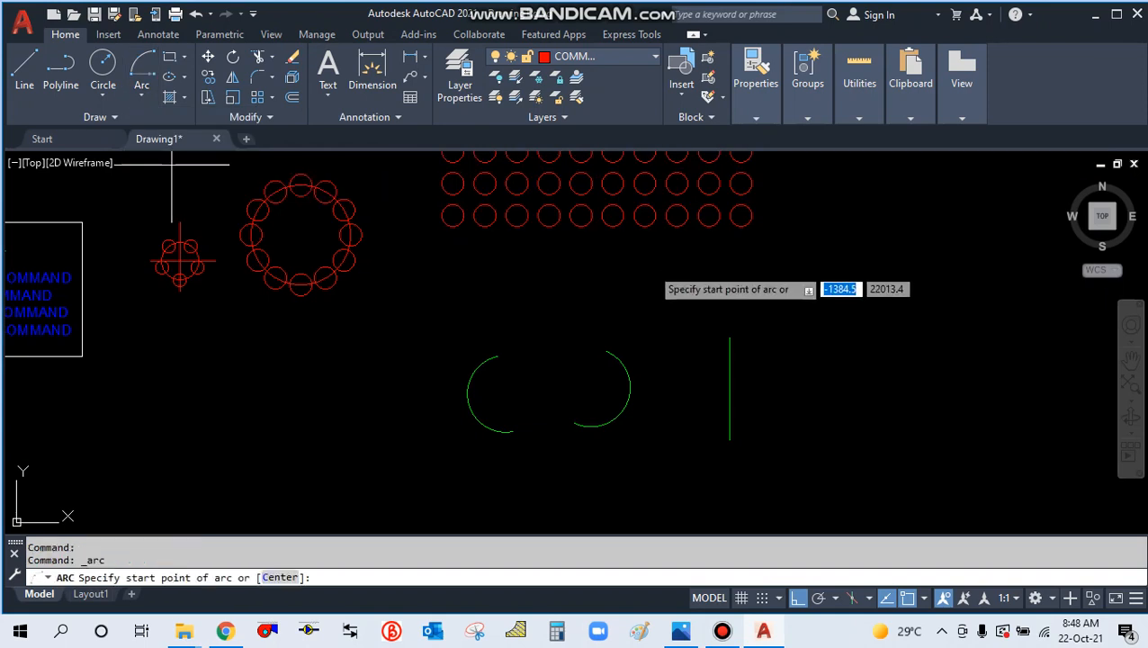
{"action": "left_click", "coordinate": [730, 338]}
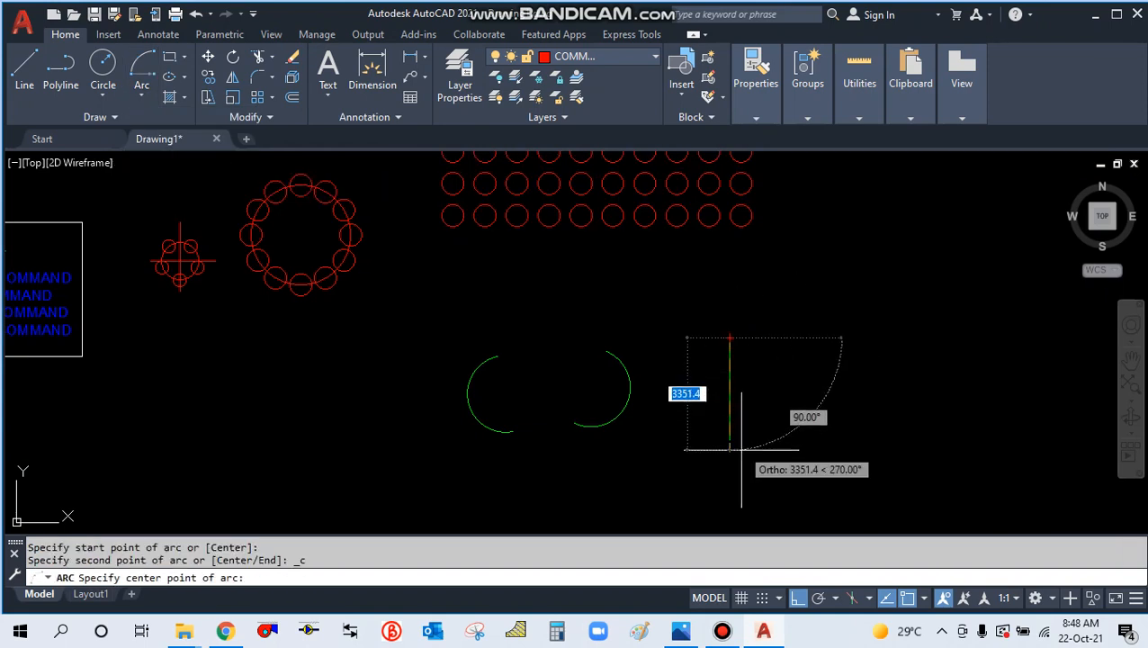
{"action": "left_click", "coordinate": [730, 388]}
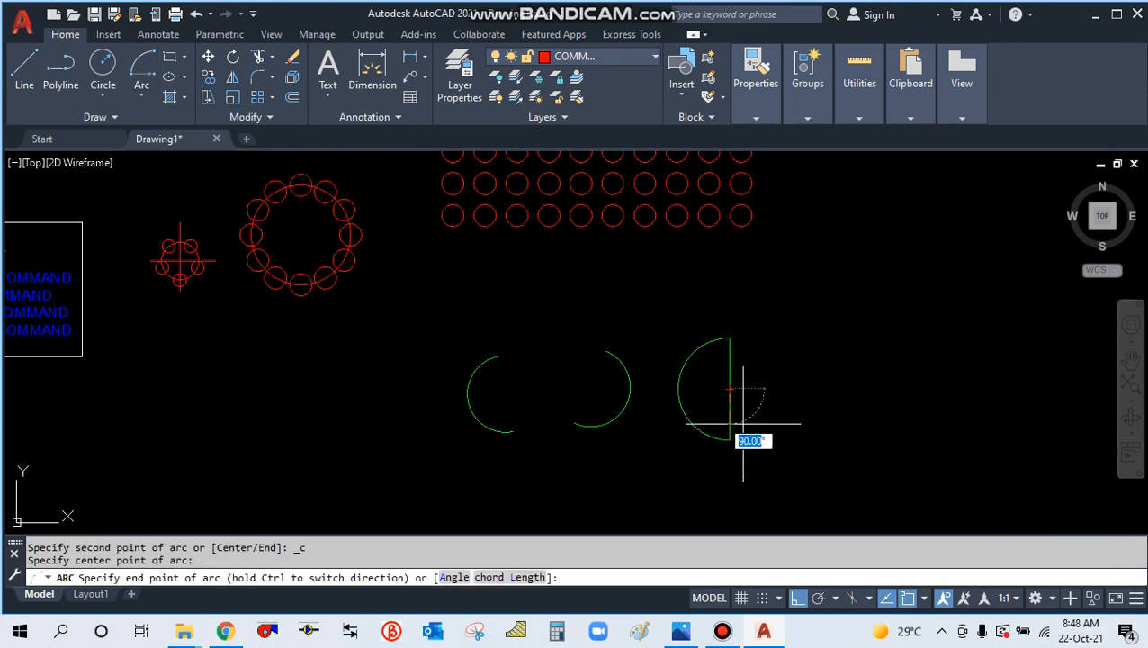
{"action": "left_click", "coordinate": [731, 438]}
Draw a vertical line about 2489 units long to the right of the half circle
{"action": "middle_click_drag", "start_coordinate": [812, 409], "coordinate": [638, 373]}
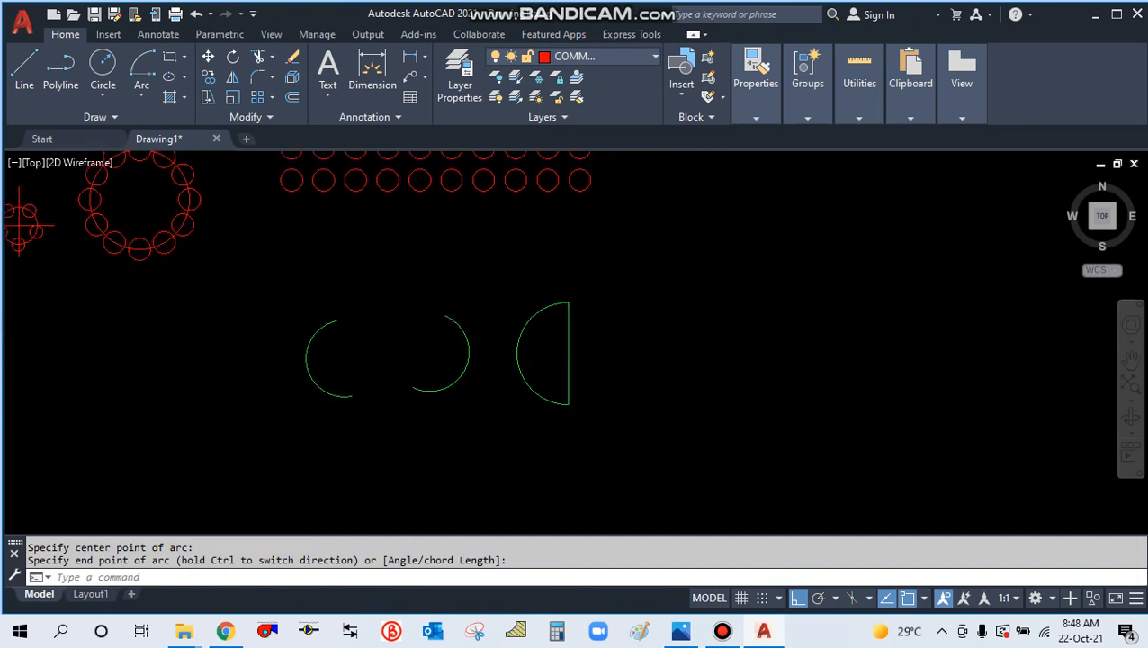
{"action": "type", "text": "l"}
{"action": "key", "text": "Return"}
{"action": "left_click", "coordinate": [663, 301]}
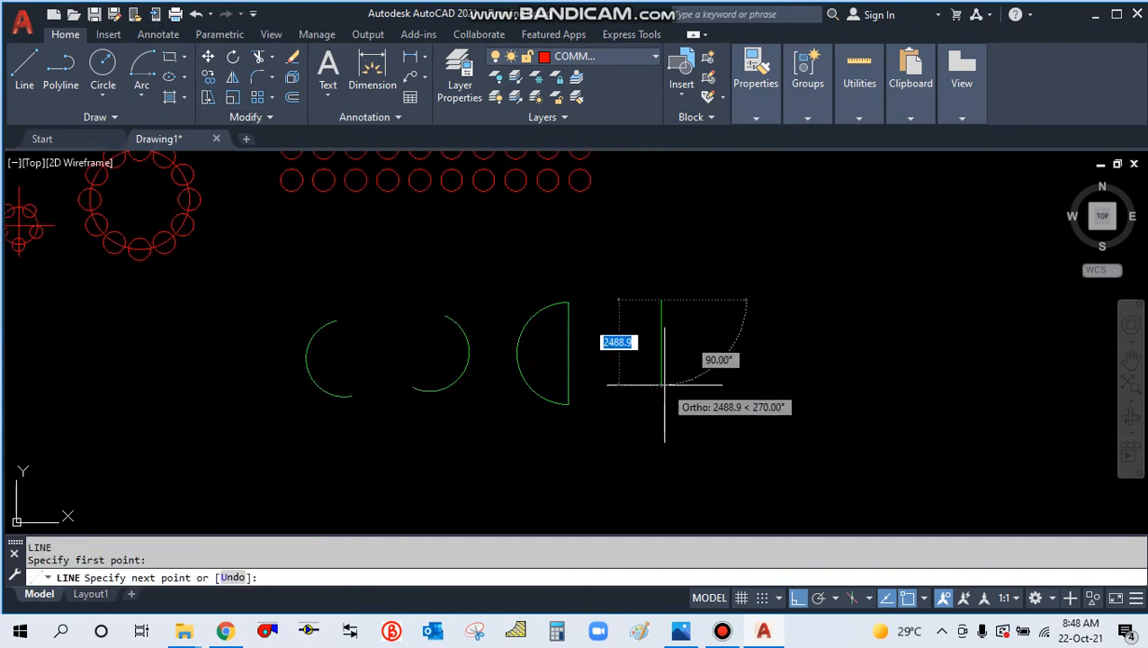
{"action": "left_click", "coordinate": [661, 385]}
{"action": "key", "text": "Escape"}
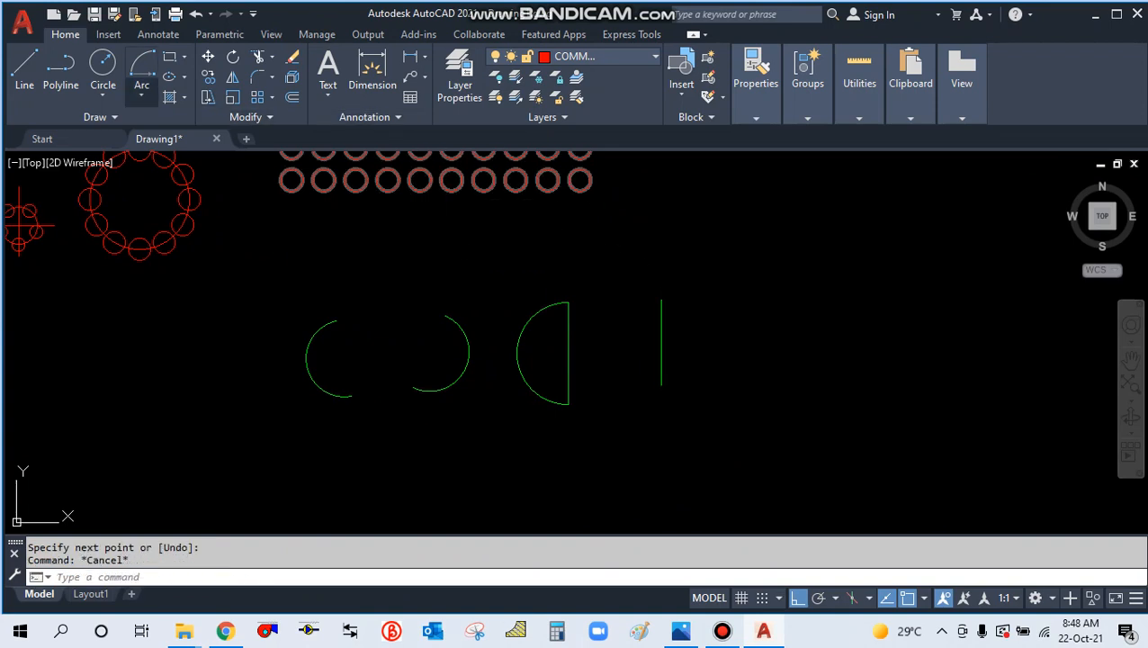
Draw a Center, Start, End arc centered on the new line's midpoint, from its upper endpoint to its lower endpoint
{"action": "left_click", "coordinate": [141, 95]}
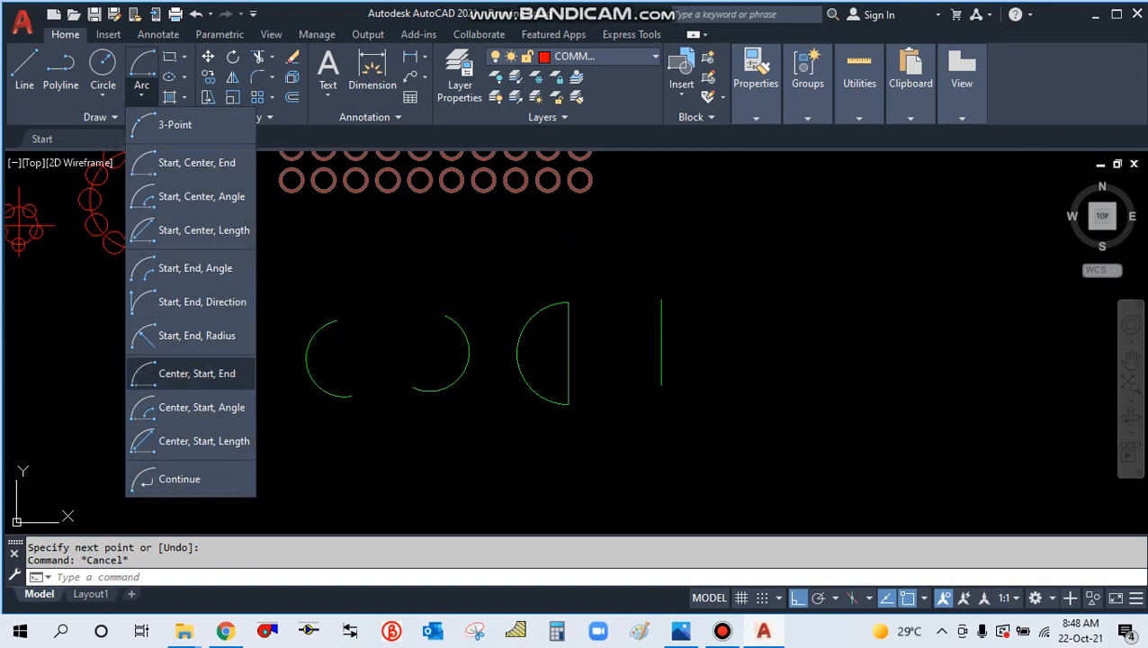
{"action": "left_click", "coordinate": [197, 373]}
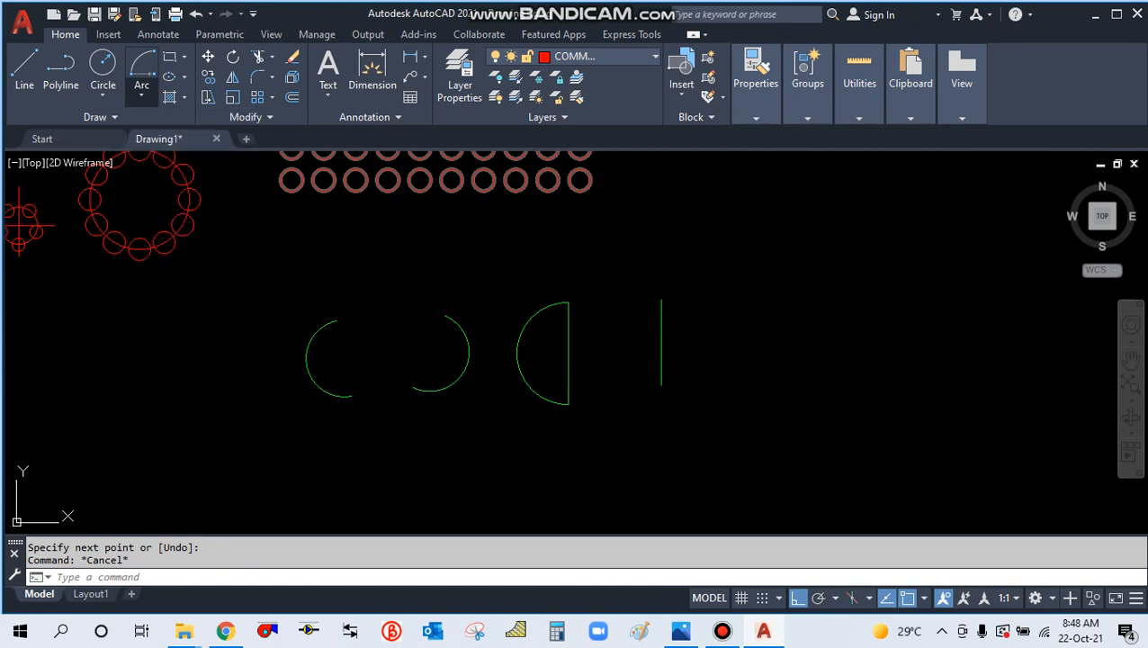
{"action": "left_click", "coordinate": [661, 342]}
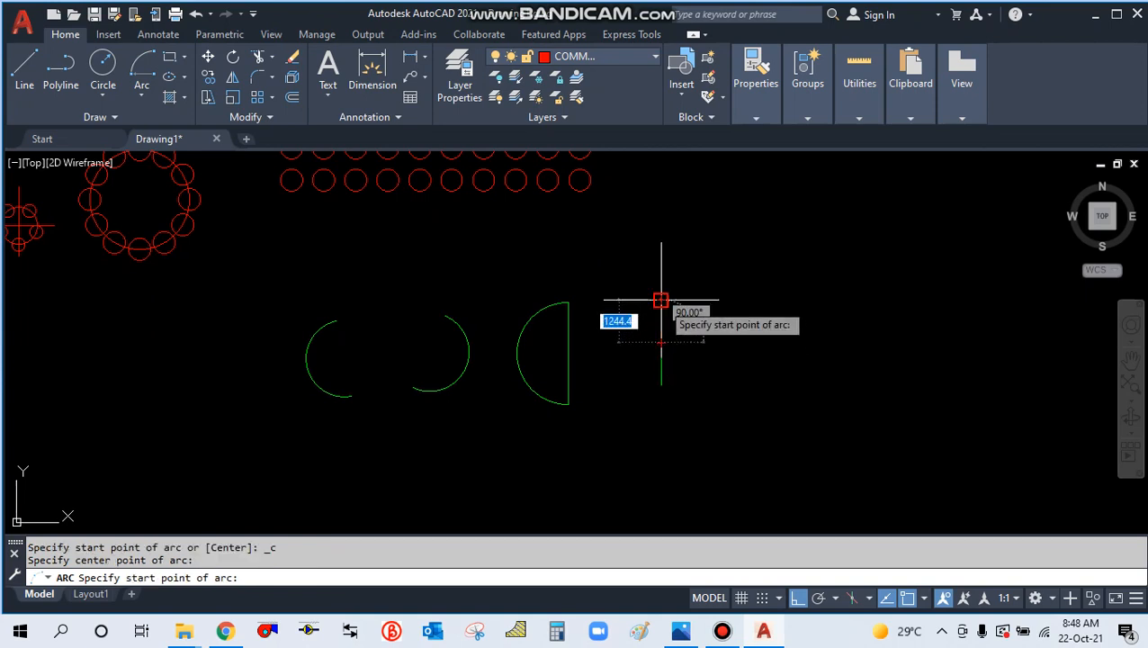
{"action": "left_click", "coordinate": [661, 300]}
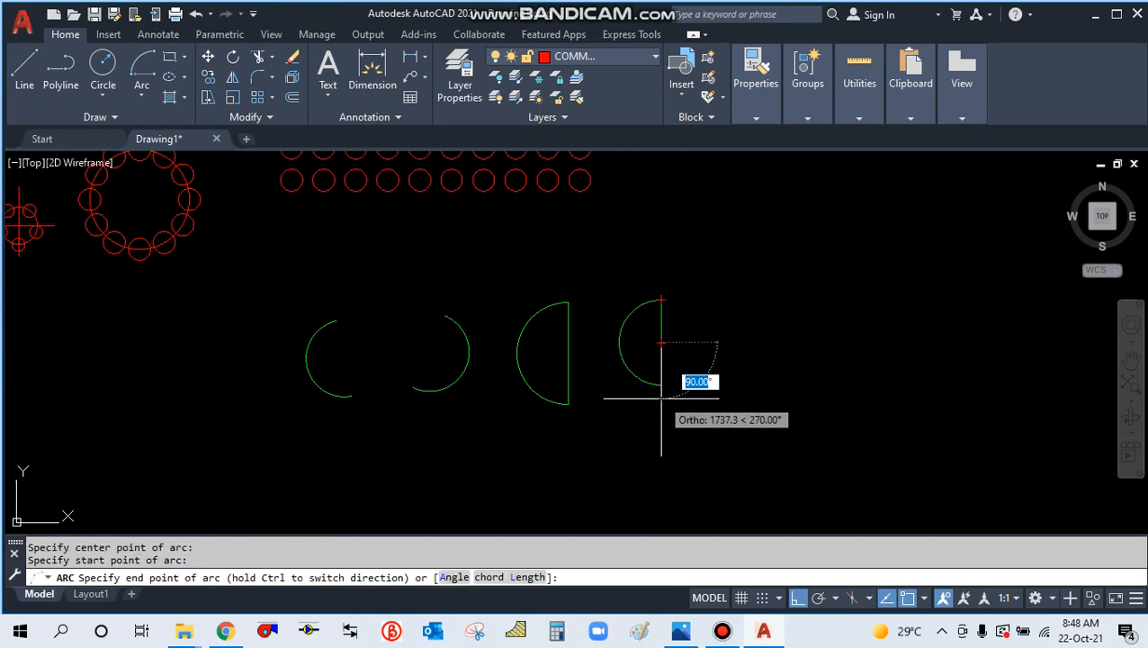
{"action": "left_click", "coordinate": [662, 387]}
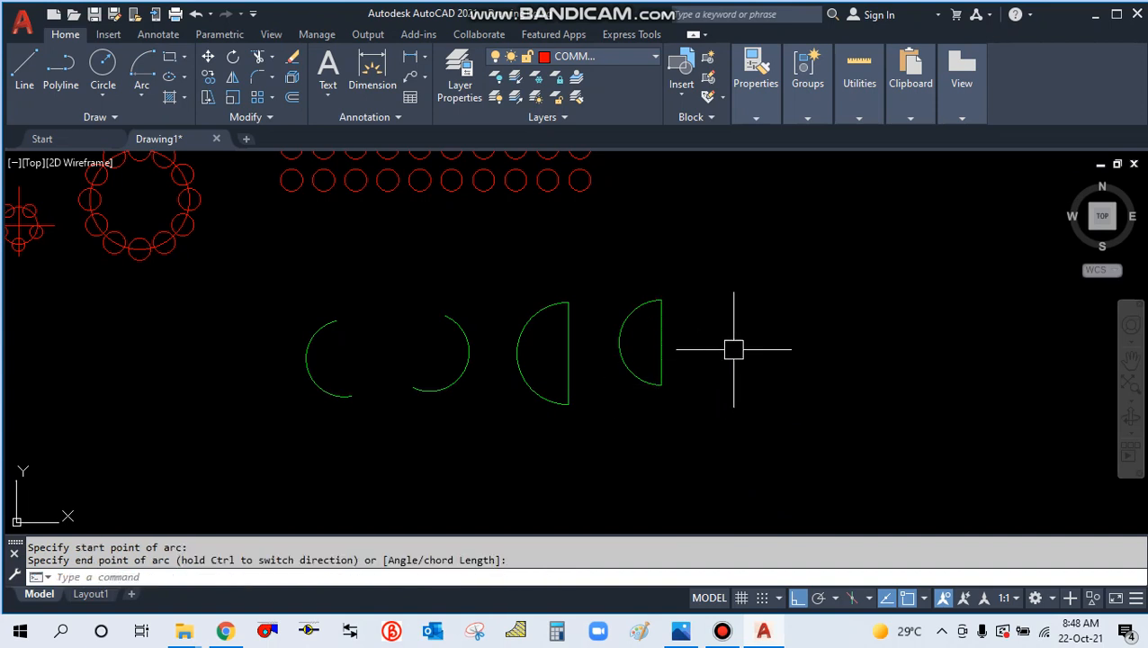
Draw another vertical line to the right of the second half circle
{"action": "type", "text": "l"}
{"action": "key", "text": "Return"}
{"action": "left_click", "coordinate": [766, 282]}
{"action": "left_click", "coordinate": [765, 365]}
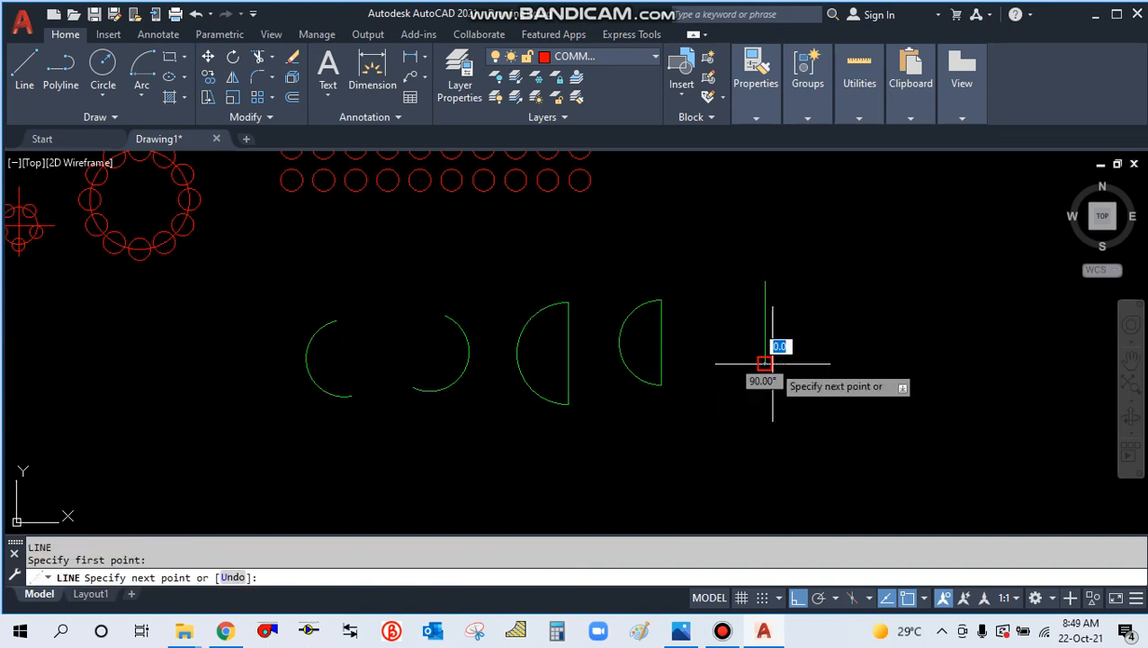
{"action": "key", "text": "Escape"}
Try to draw a Start, End, Radius arc from the rightmost line's upper endpoint to its lower endpoint with a radius of 500
{"action": "left_click", "coordinate": [141, 94]}
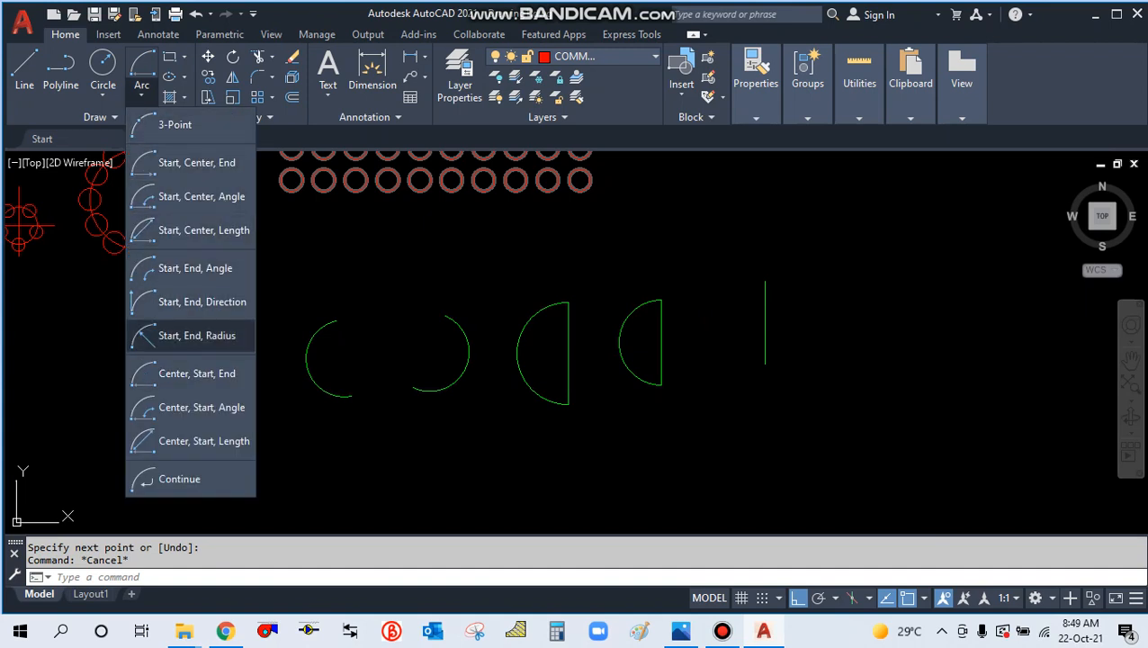
{"action": "left_click", "coordinate": [196, 334]}
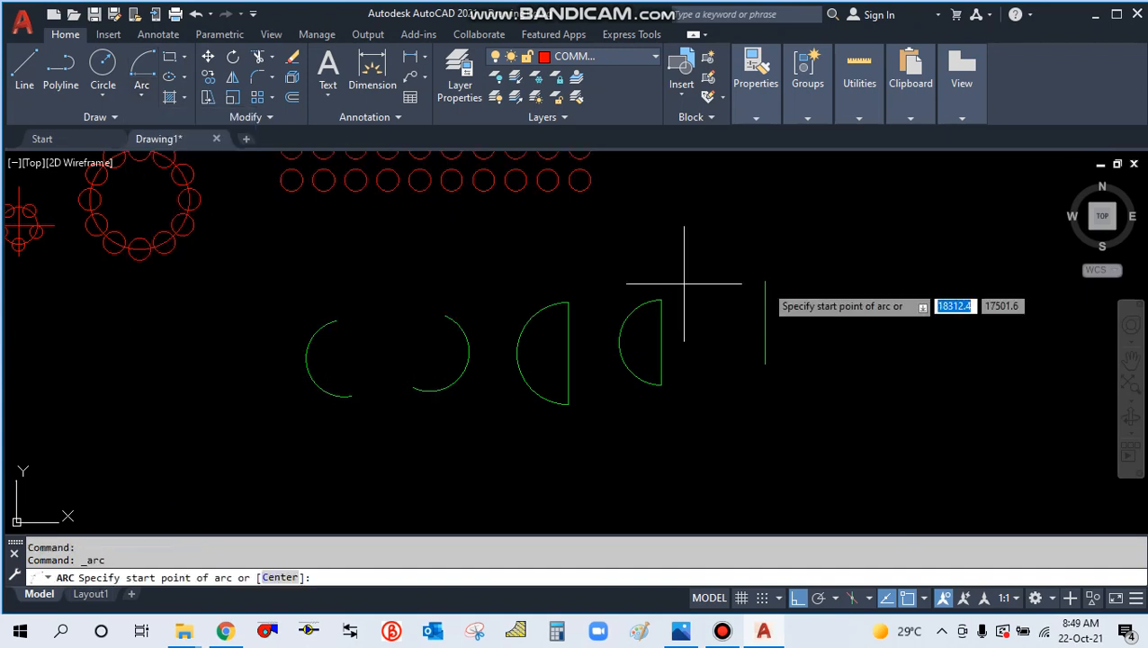
{"action": "left_click", "coordinate": [765, 282]}
{"action": "left_click", "coordinate": [764, 364]}
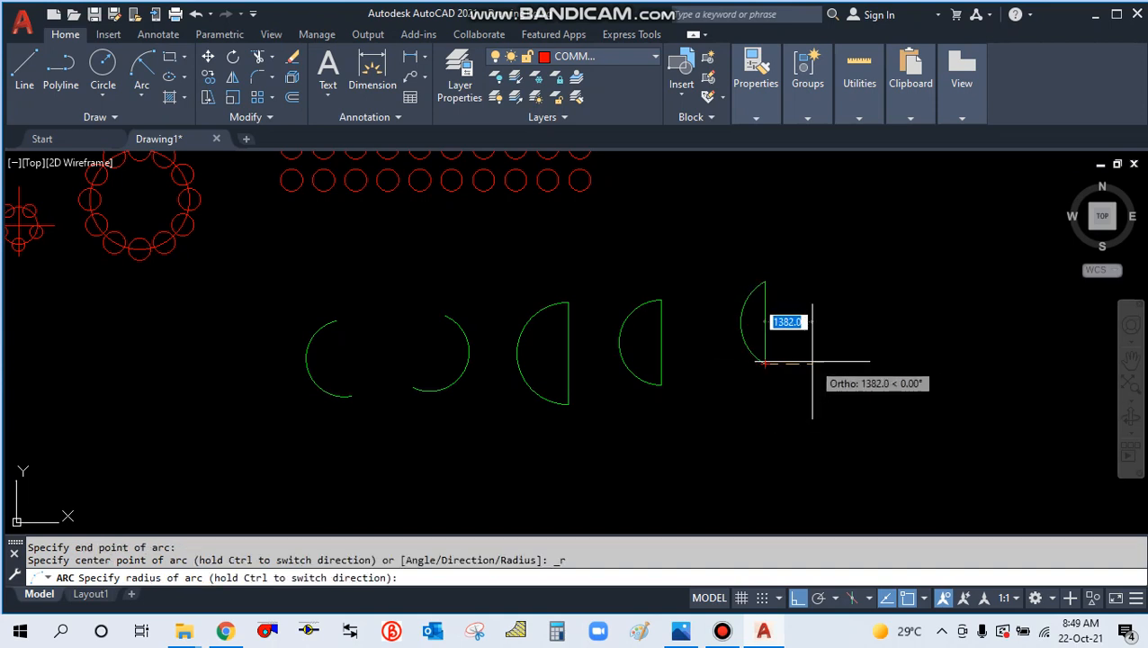
{"action": "type", "text": "500"}
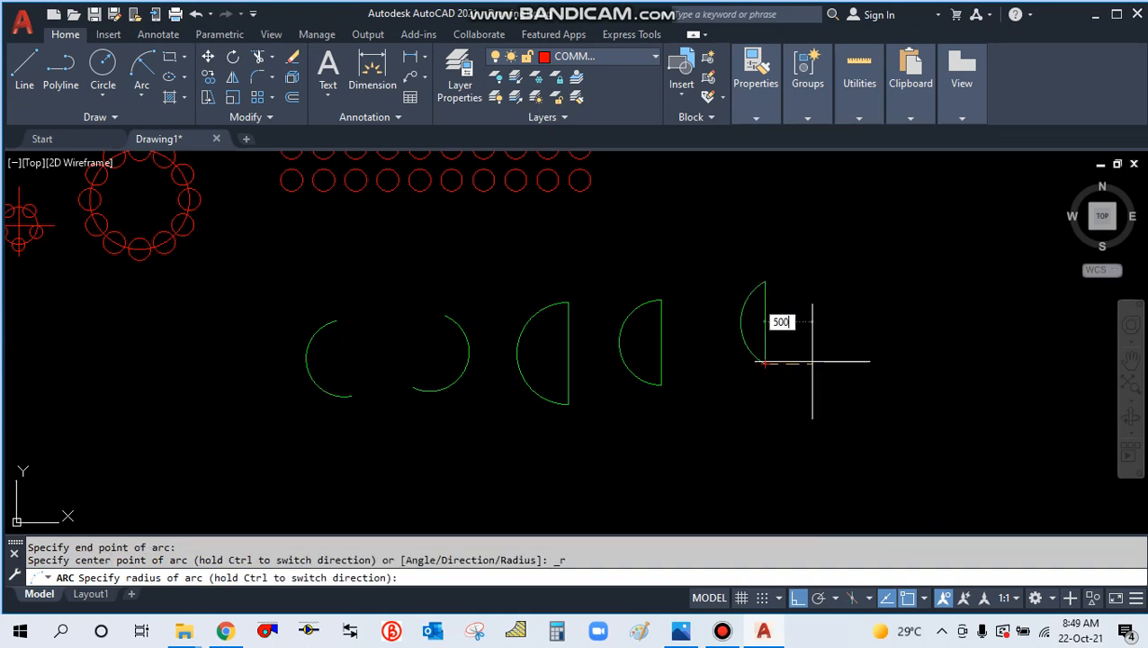
{"action": "key", "text": "Return"}
{"action": "key", "text": "Escape"}
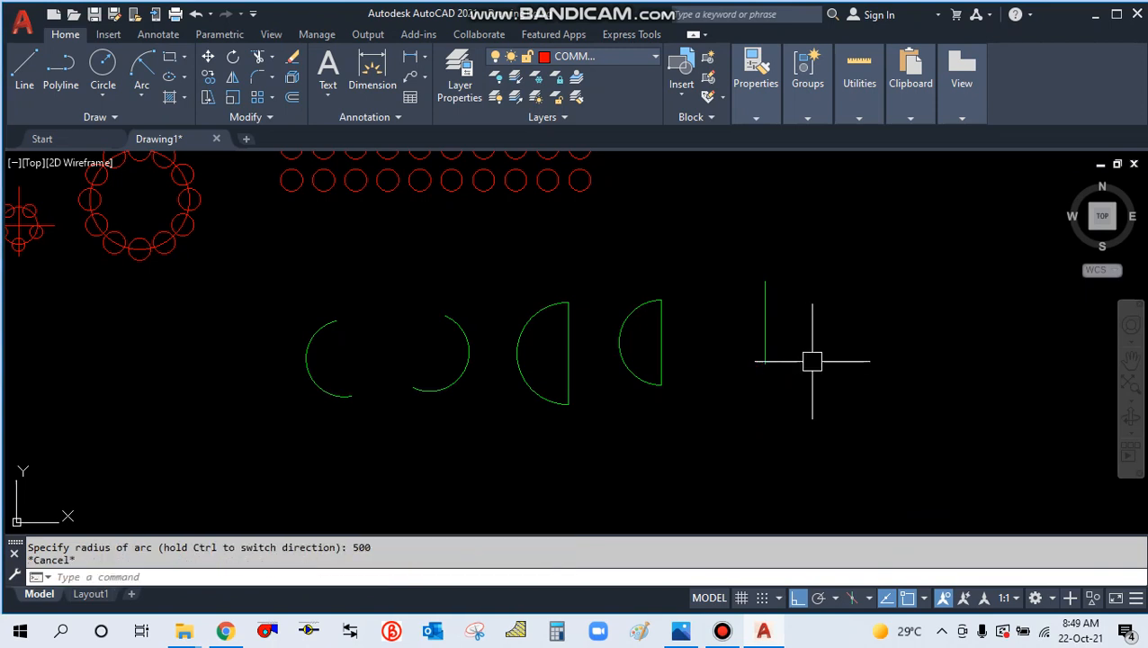
{"action": "key", "text": "Escape"}
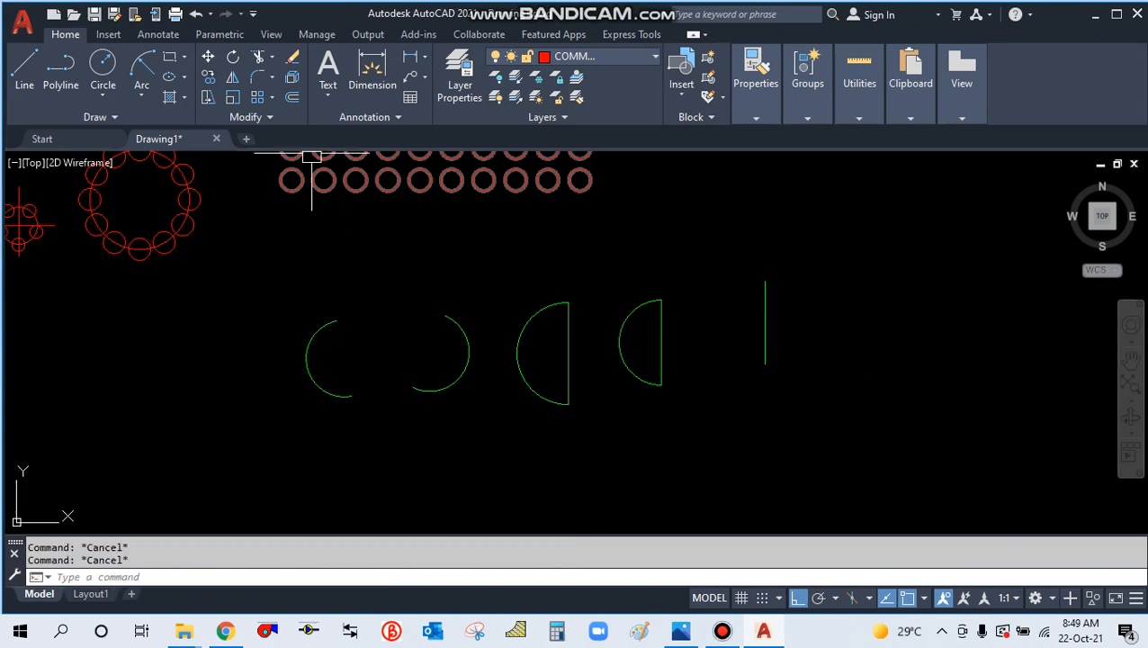
Try the Start, End, Radius arc between the rightmost line's endpoints again with a radius of 1000
{"action": "left_click", "coordinate": [141, 65]}
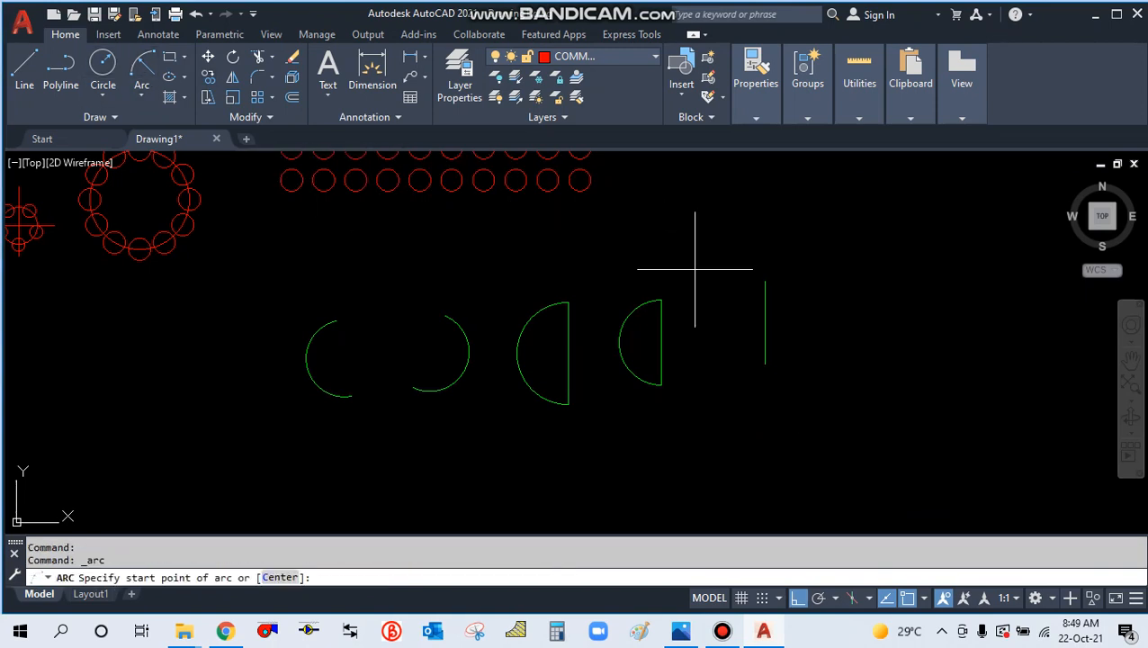
{"action": "left_click", "coordinate": [763, 282]}
{"action": "left_click", "coordinate": [764, 363]}
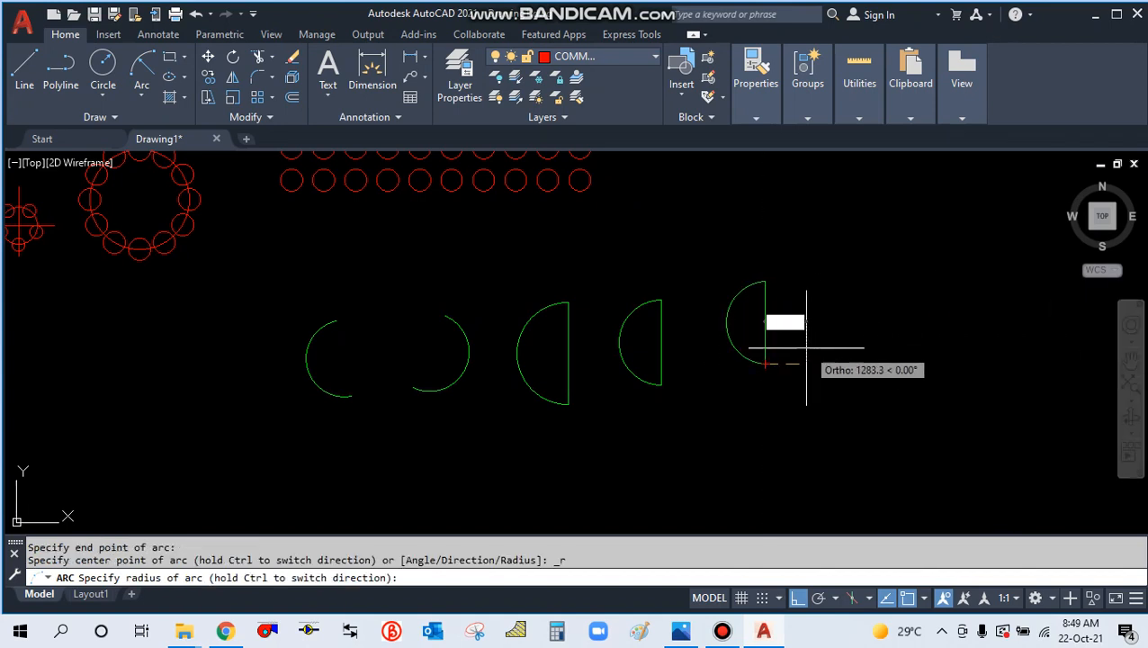
{"action": "type", "text": "1000"}
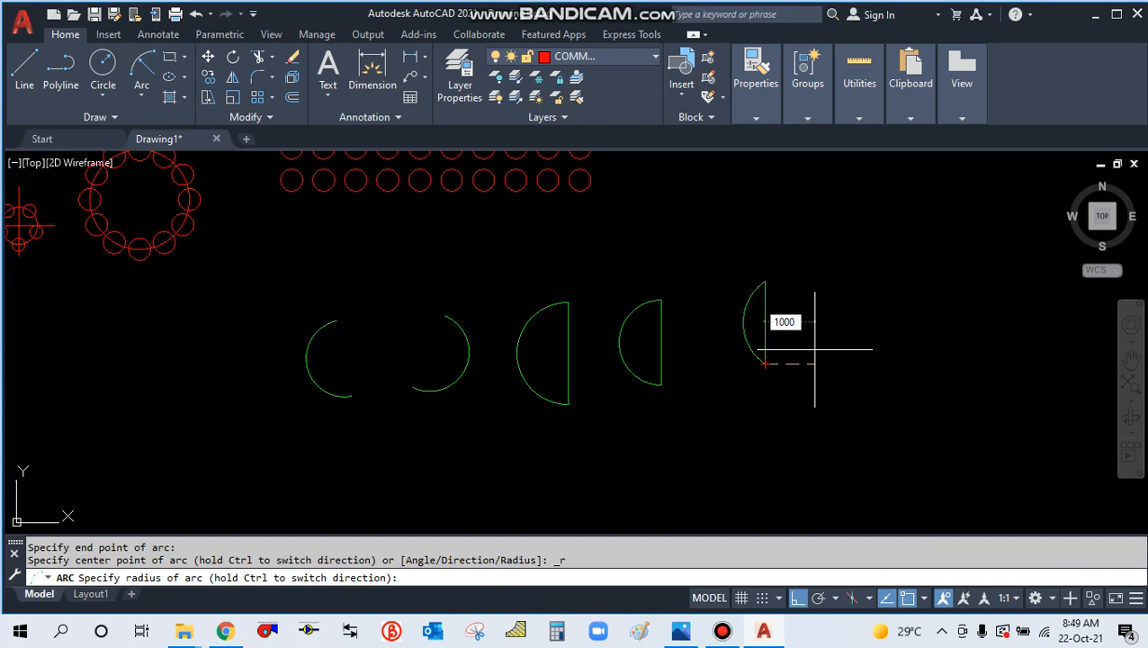
{"action": "key", "text": "Return"}
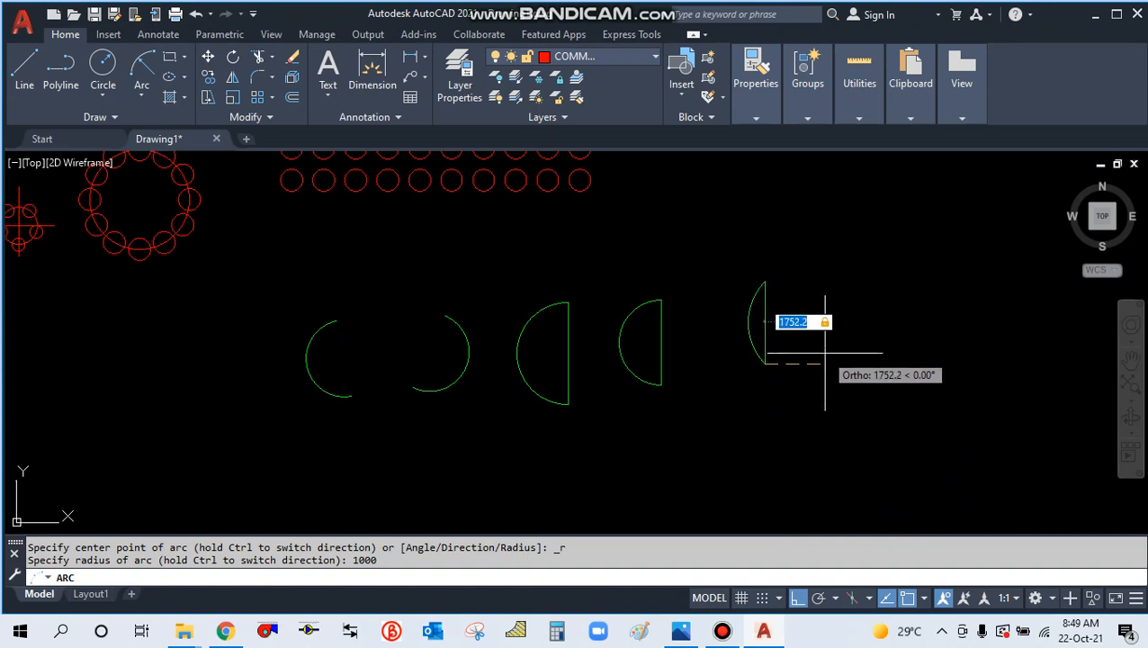
{"action": "type", "text": "1000"}
{"action": "key", "text": "Return"}
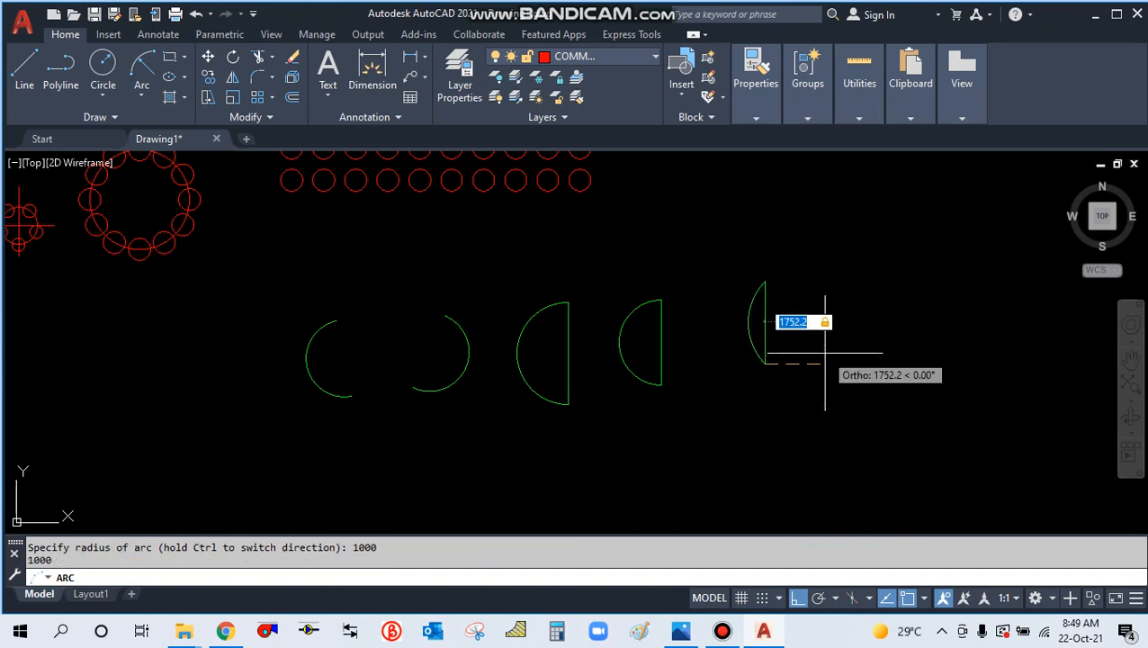
{"action": "key", "text": "Escape"}
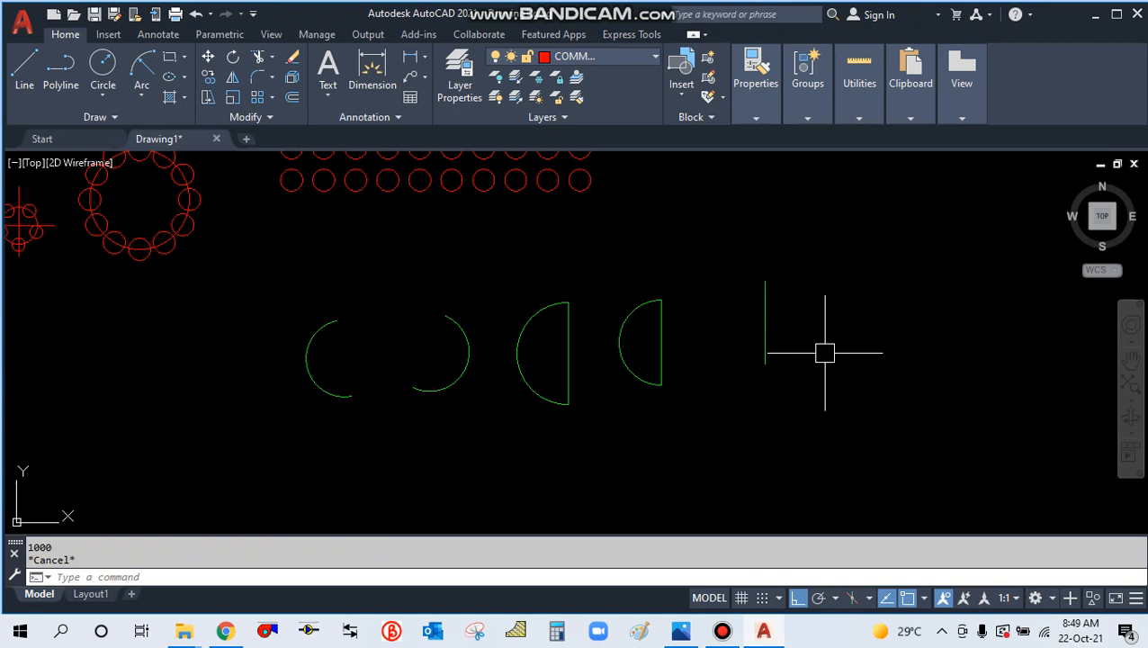
Draw a Start, End, Radius arc from the rightmost line's upper endpoint to its lower endpoint with a radius of about 1260
{"action": "left_click", "coordinate": [141, 68]}
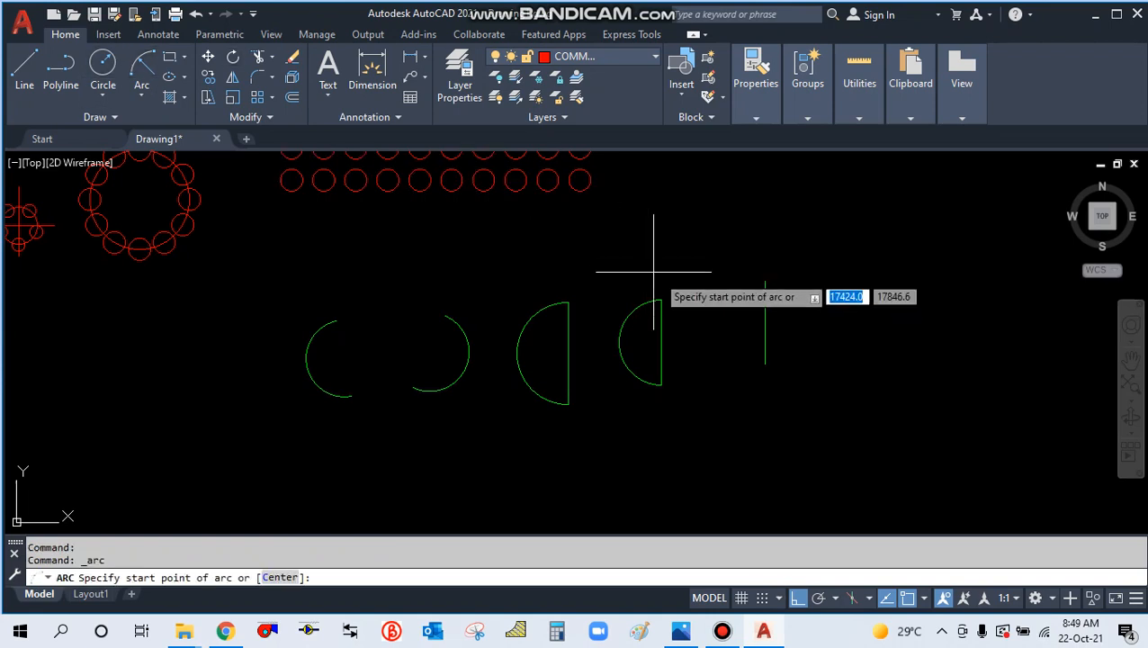
{"action": "left_click", "coordinate": [764, 281]}
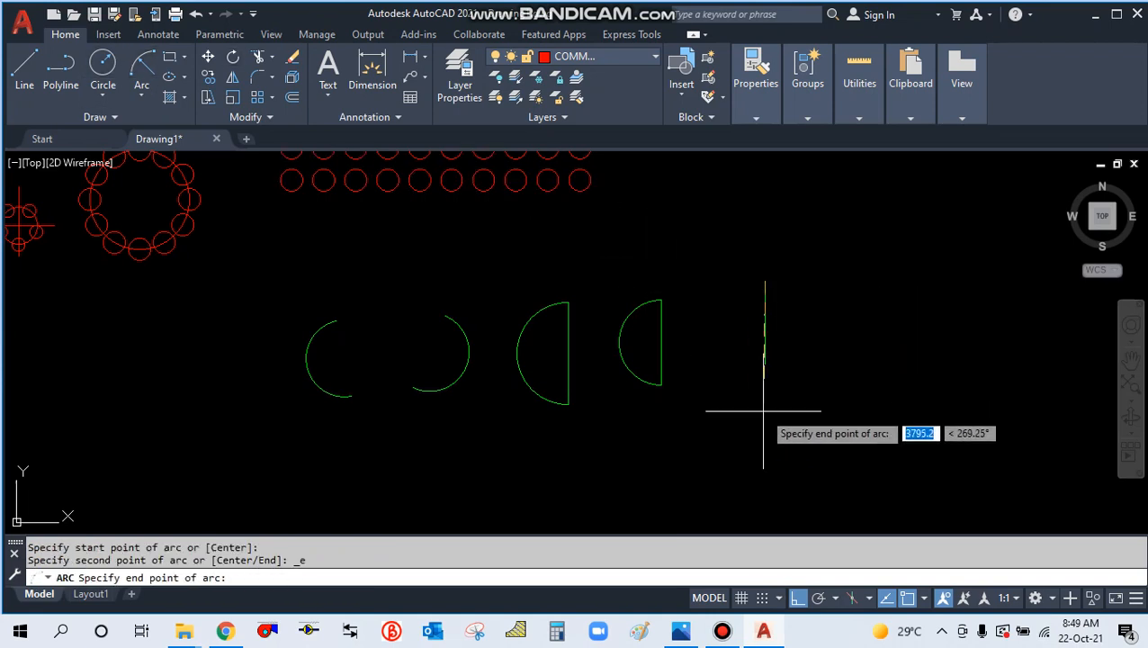
{"action": "left_click", "coordinate": [764, 362]}
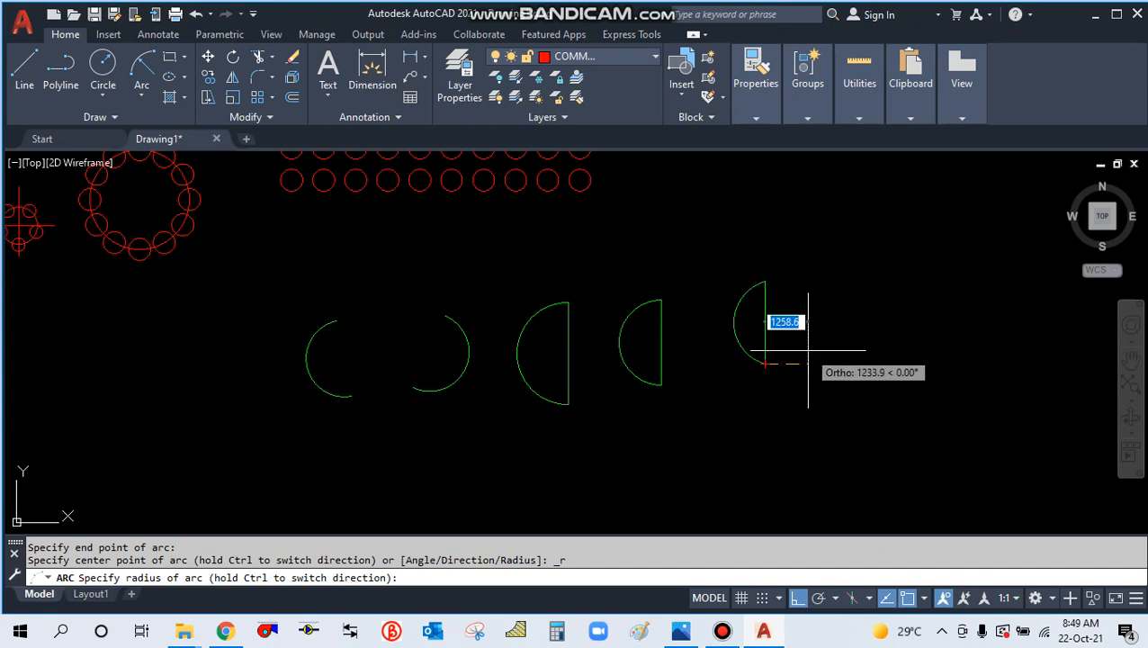
{"action": "key", "text": "Escape"}
{"action": "scroll", "coordinate": [635, 322], "scroll_direction": "down", "scroll_amount": 2}
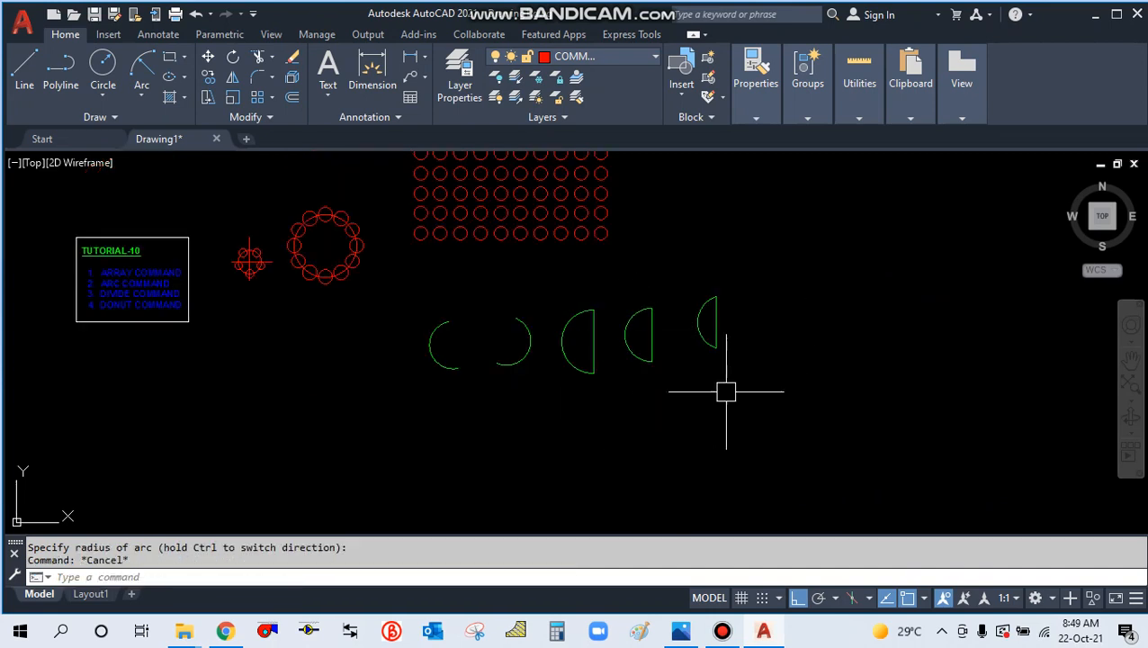
Set the current object color to Magenta for the Divide command example
{"action": "left_click", "coordinate": [755, 83]}
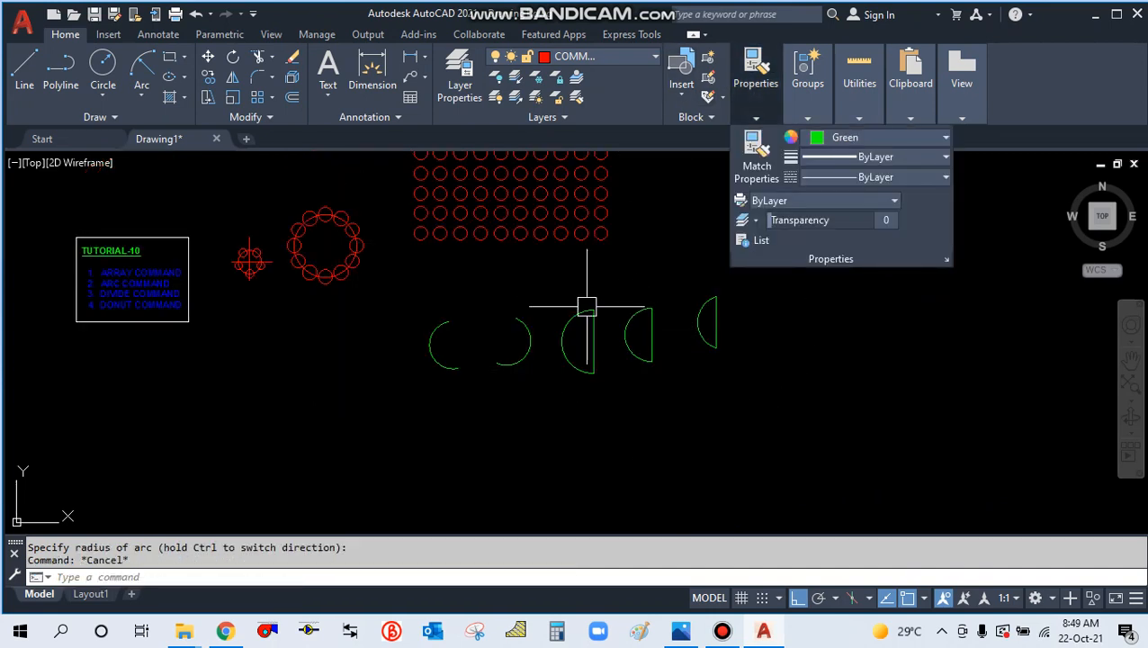
{"action": "key", "text": "Escape"}
{"action": "scroll", "coordinate": [103, 292], "scroll_direction": "up", "scroll_amount": 2}
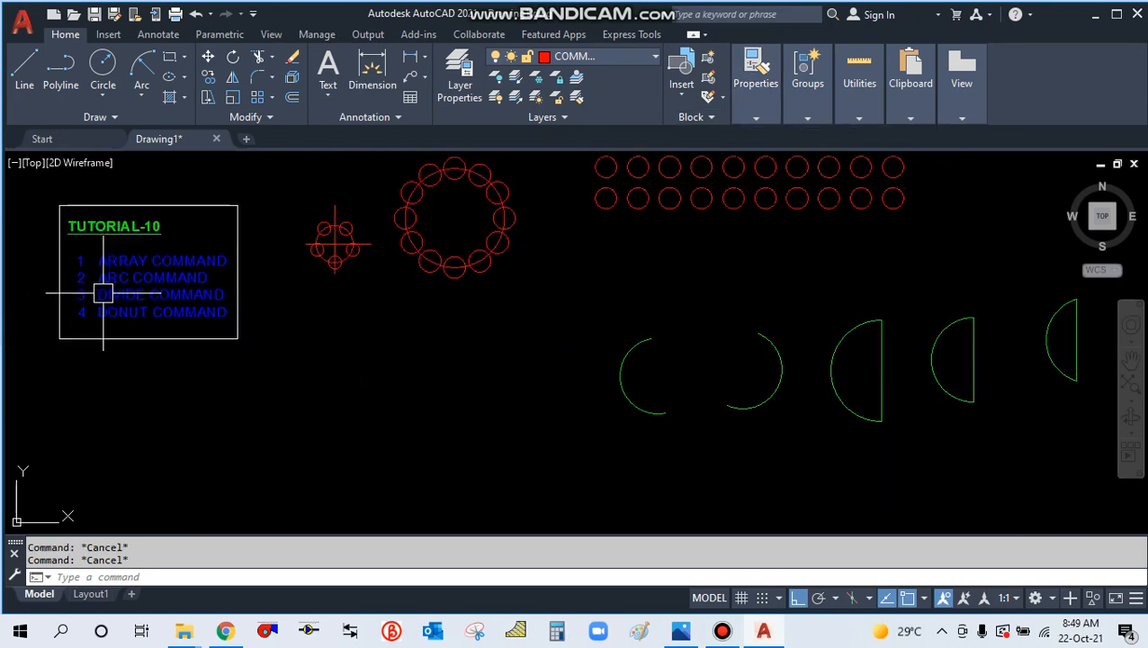
{"action": "scroll", "coordinate": [106, 299], "scroll_direction": "down", "scroll_amount": 2}
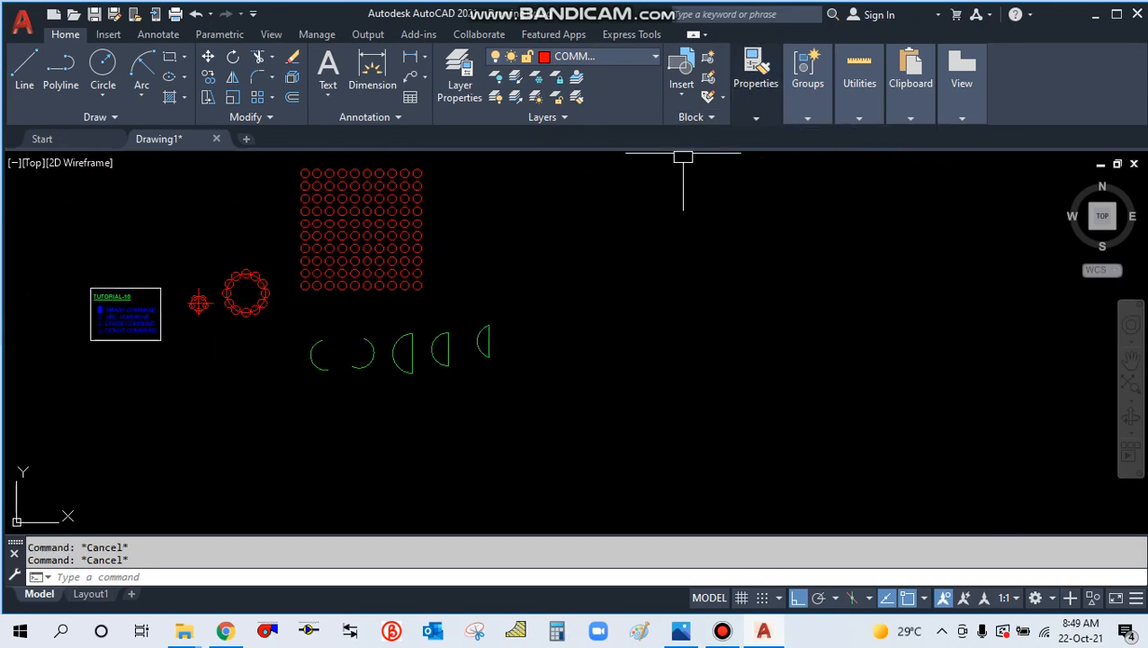
{"action": "mouse_move", "coordinate": [756, 83]}
{"action": "left_click", "coordinate": [874, 136]}
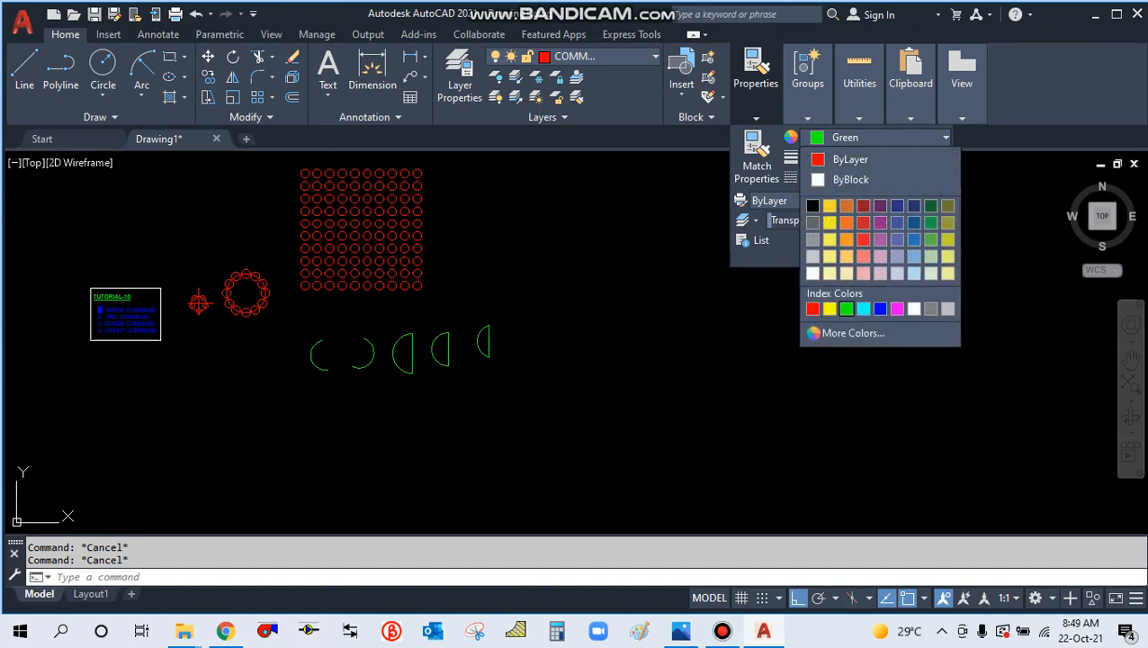
{"action": "left_click", "coordinate": [896, 308]}
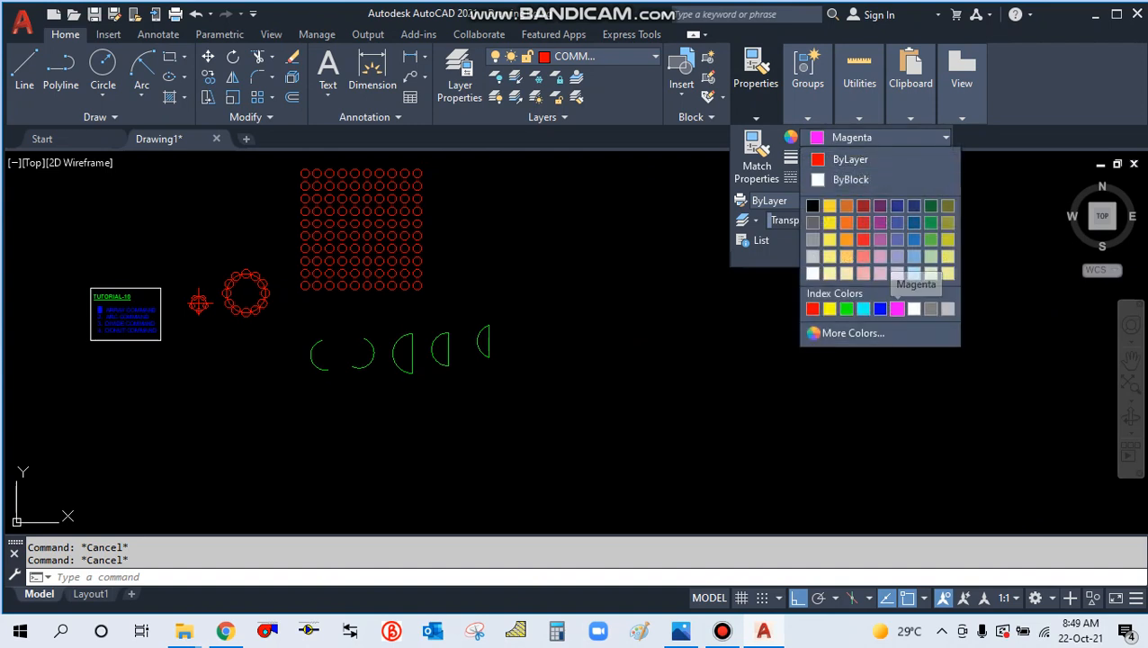
Draw a long horizontal line in the empty area to the right of the rectangular circle array
{"action": "scroll", "coordinate": [540, 311], "scroll_direction": "up", "scroll_amount": 2}
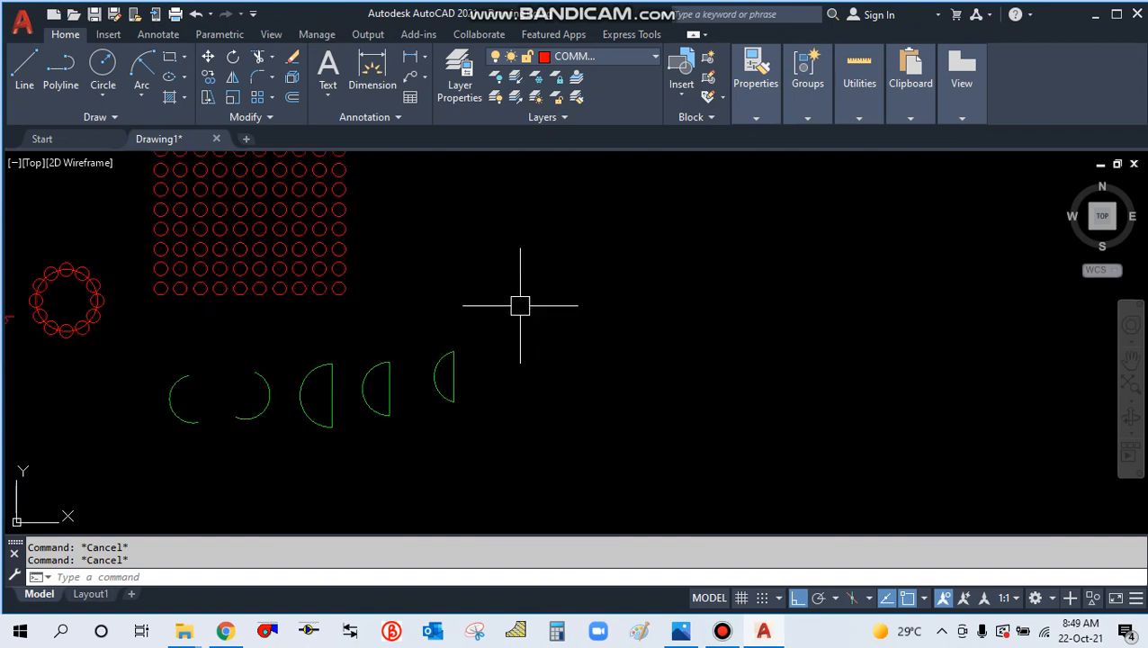
{"action": "scroll", "coordinate": [557, 422], "scroll_direction": "down", "scroll_amount": 2}
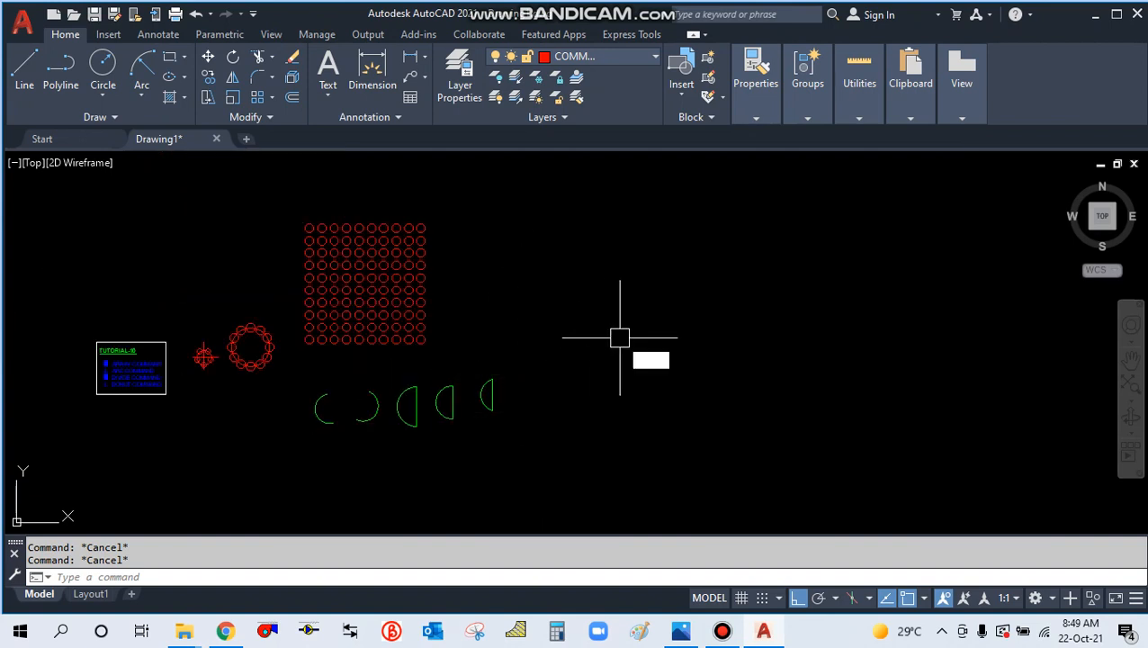
{"action": "type", "text": "l"}
{"action": "key", "text": "Return"}
{"action": "left_click", "coordinate": [568, 275]}
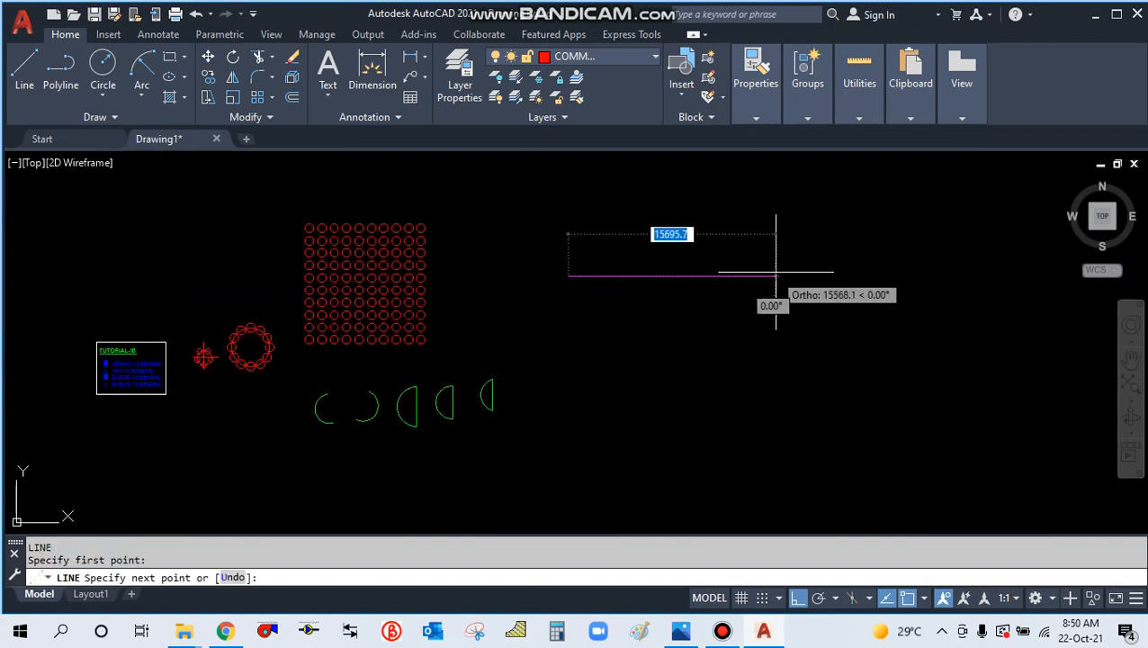
{"action": "left_click", "coordinate": [803, 270]}
{"action": "key", "text": "Escape"}
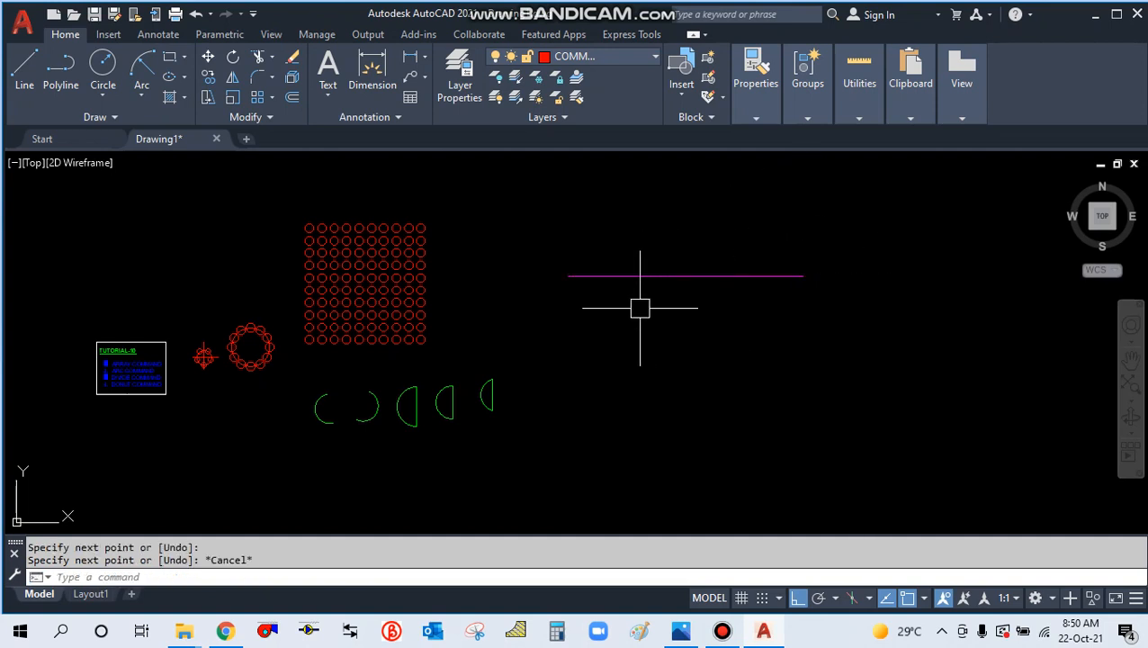
Divide the horizontal magenta line into 5 segments
{"action": "type", "text": "DIV"}
{"action": "key", "text": "Return"}
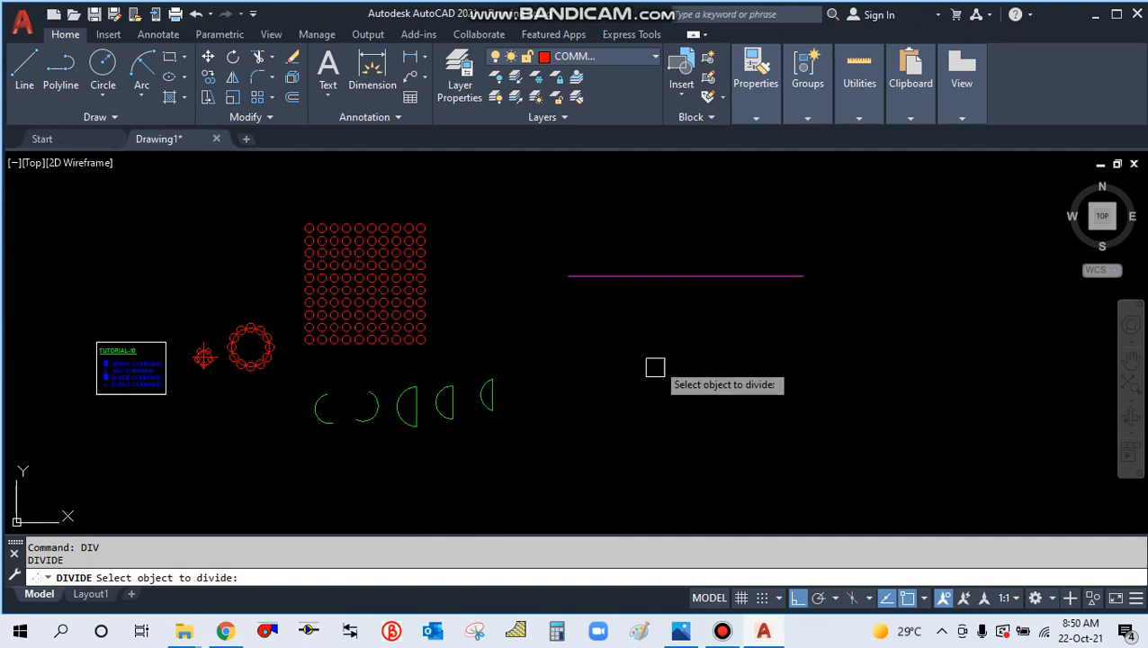
{"action": "left_click", "coordinate": [681, 274]}
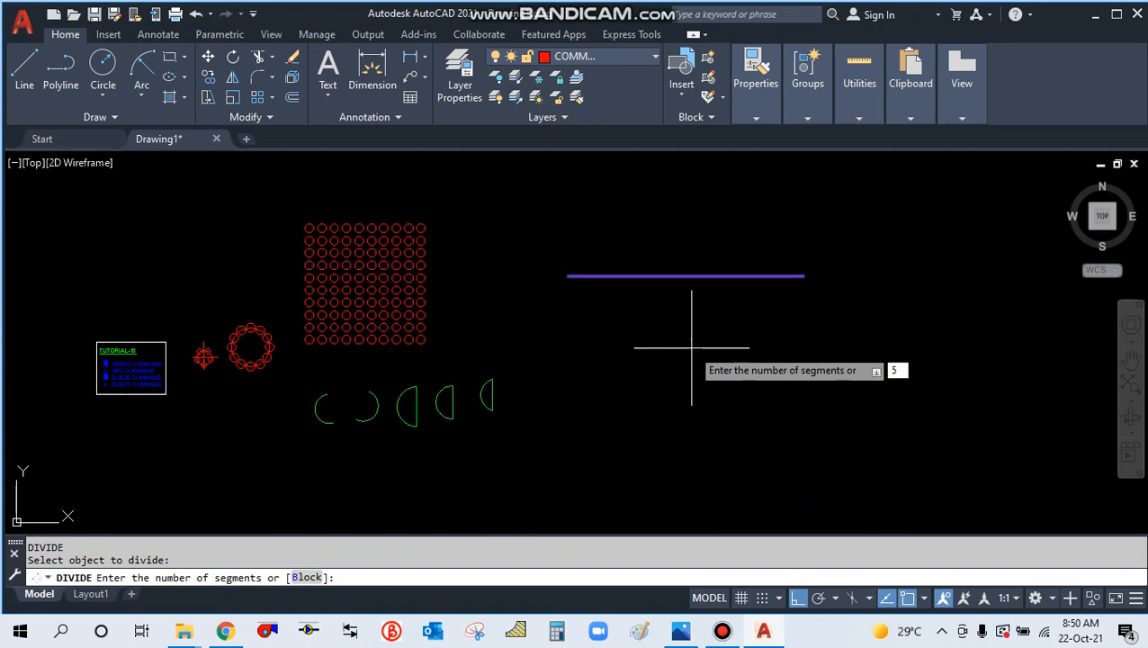
{"action": "key", "text": "Return"}
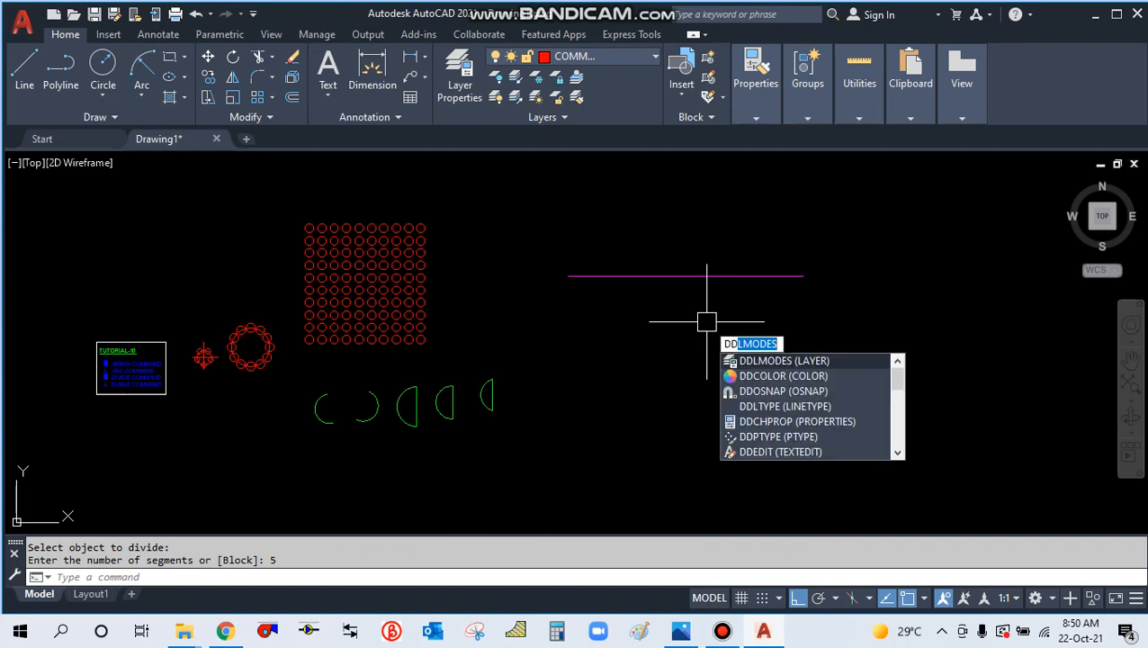
{"action": "type", "text": "P"}
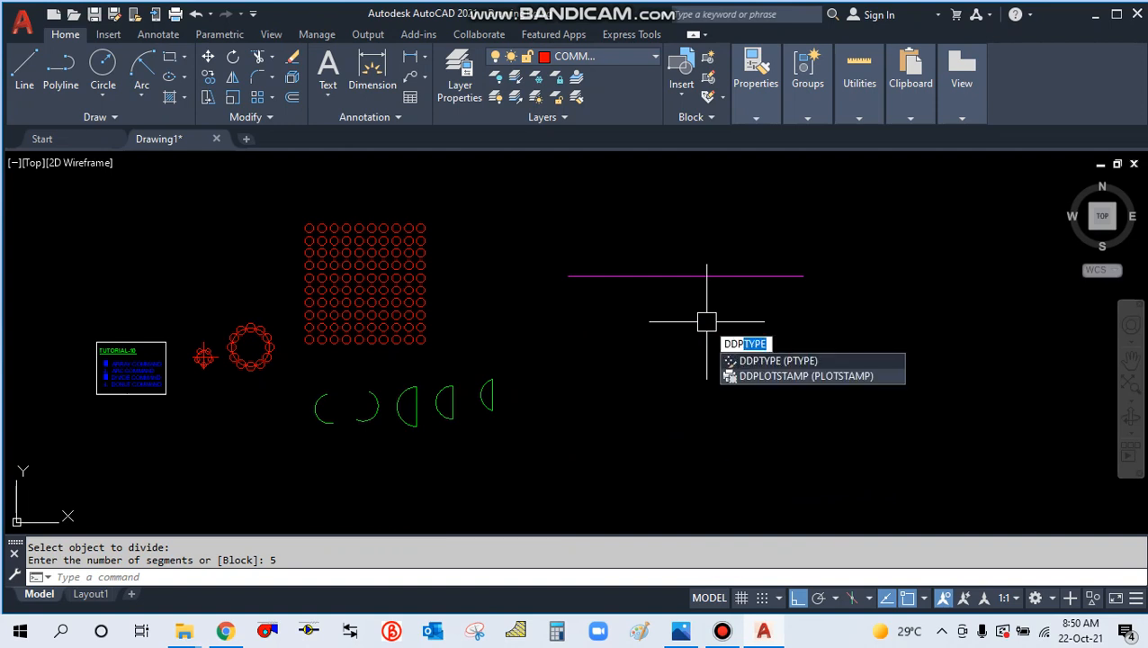
{"action": "type", "text": "TY"}
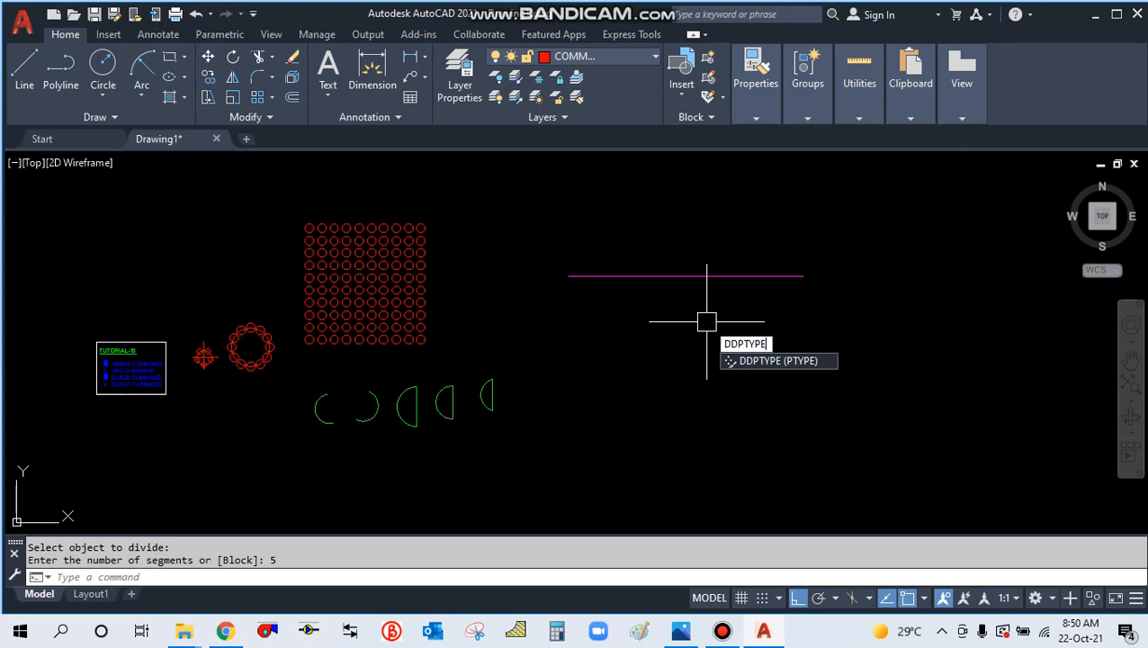
{"action": "key", "text": "Return"}
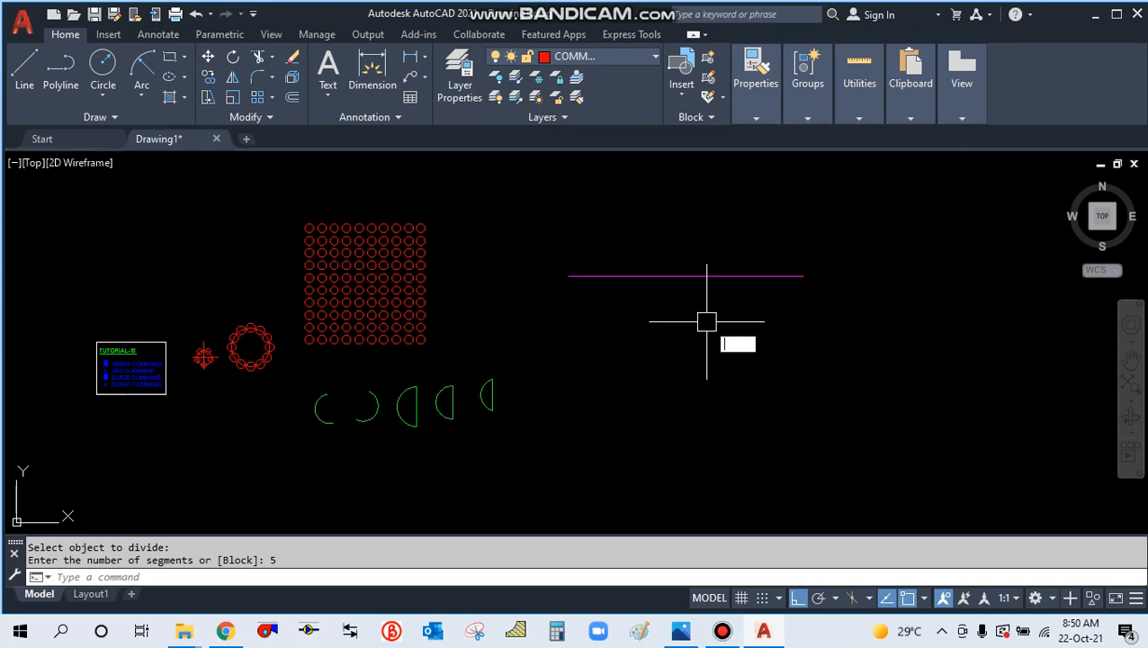
Use PTYPE to set the point style to a circle with a diagonal cross and the point size to 10%
{"action": "type", "text": "PTY"}
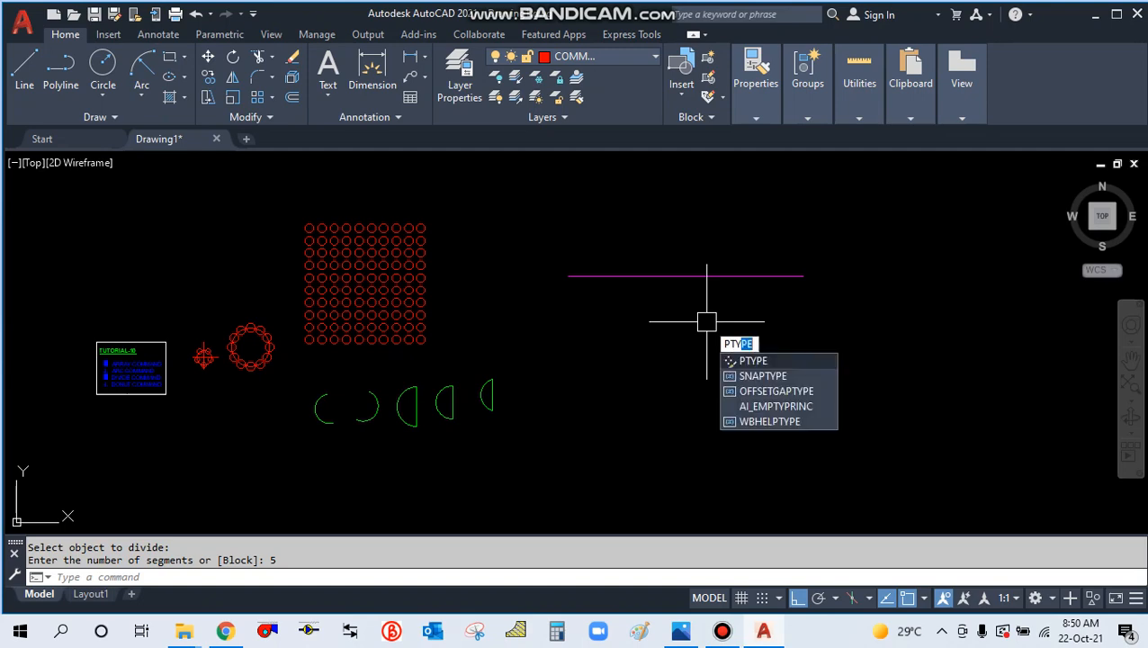
{"action": "type", "text": "PE"}
{"action": "key", "text": "Return"}
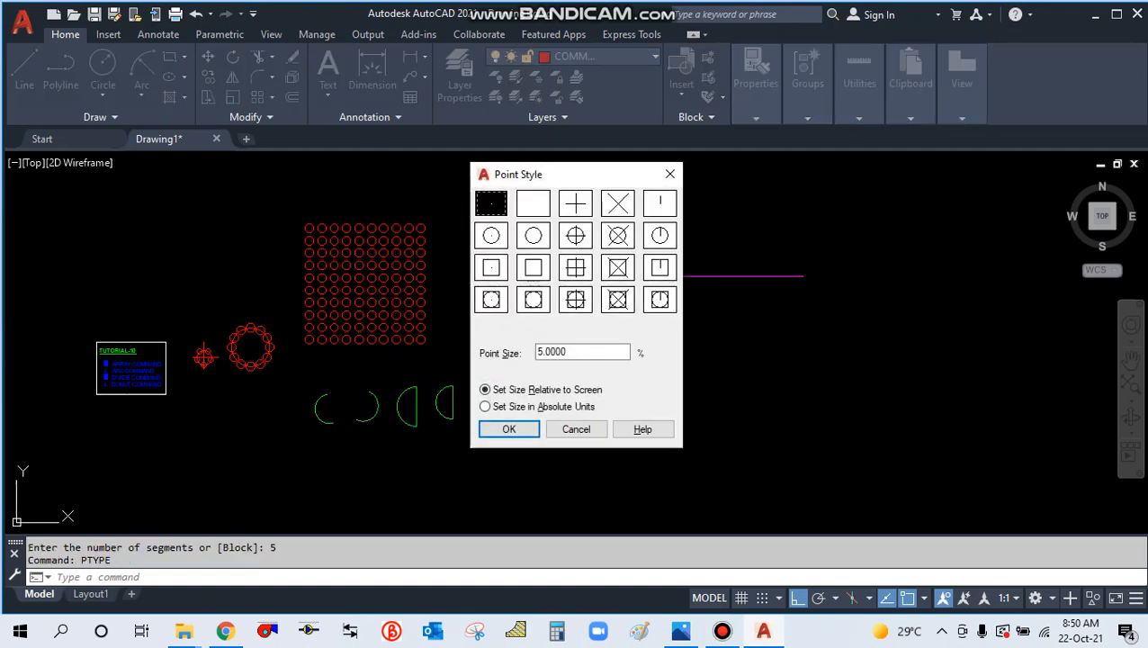
{"action": "left_click", "coordinate": [617, 235]}
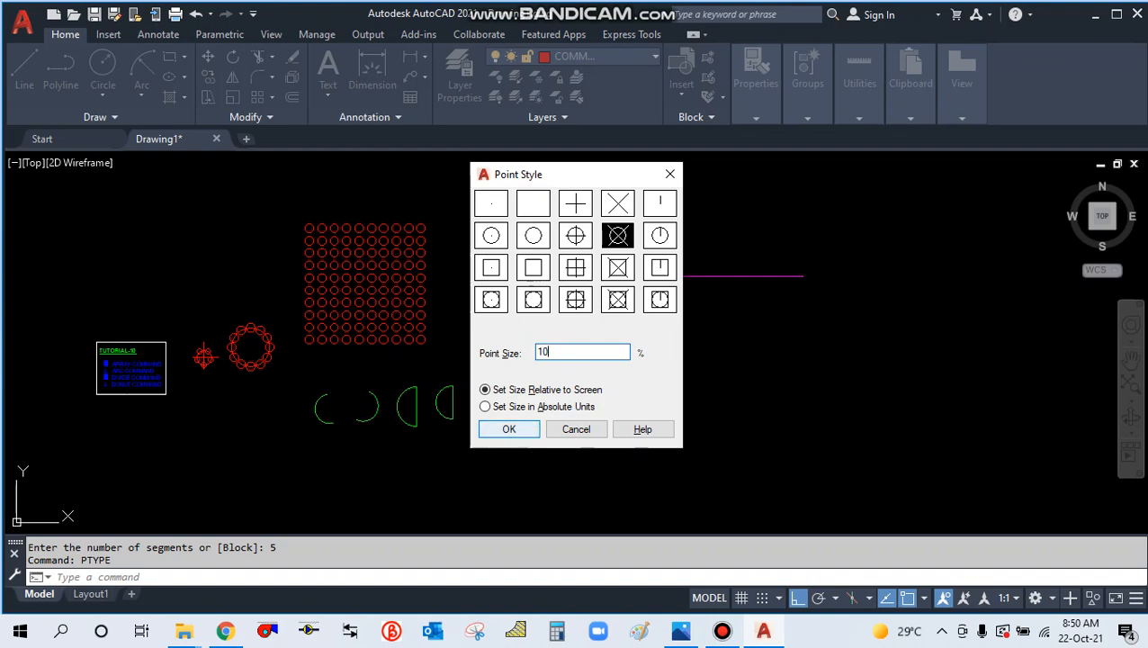
{"action": "type", "text": "10"}
{"action": "key", "text": "Return"}
{"action": "scroll", "coordinate": [698, 289], "scroll_direction": "up", "scroll_amount": 4}
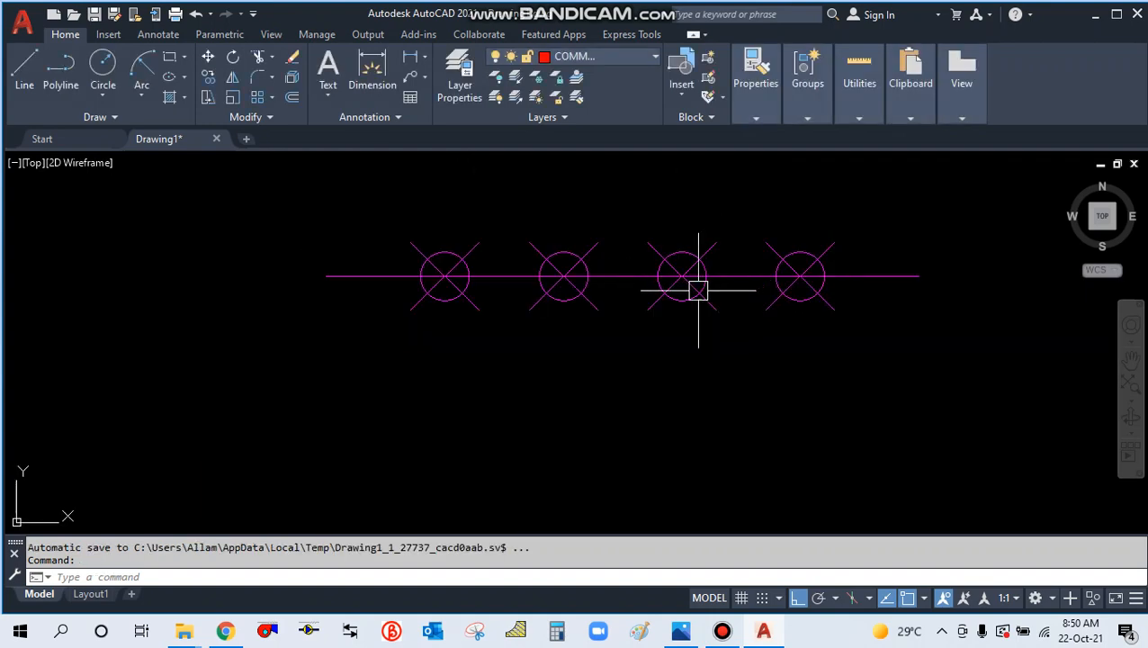
{"action": "scroll", "coordinate": [458, 283], "scroll_direction": "up", "scroll_amount": 2}
{"action": "scroll", "coordinate": [435, 350], "scroll_direction": "down", "scroll_amount": 4}
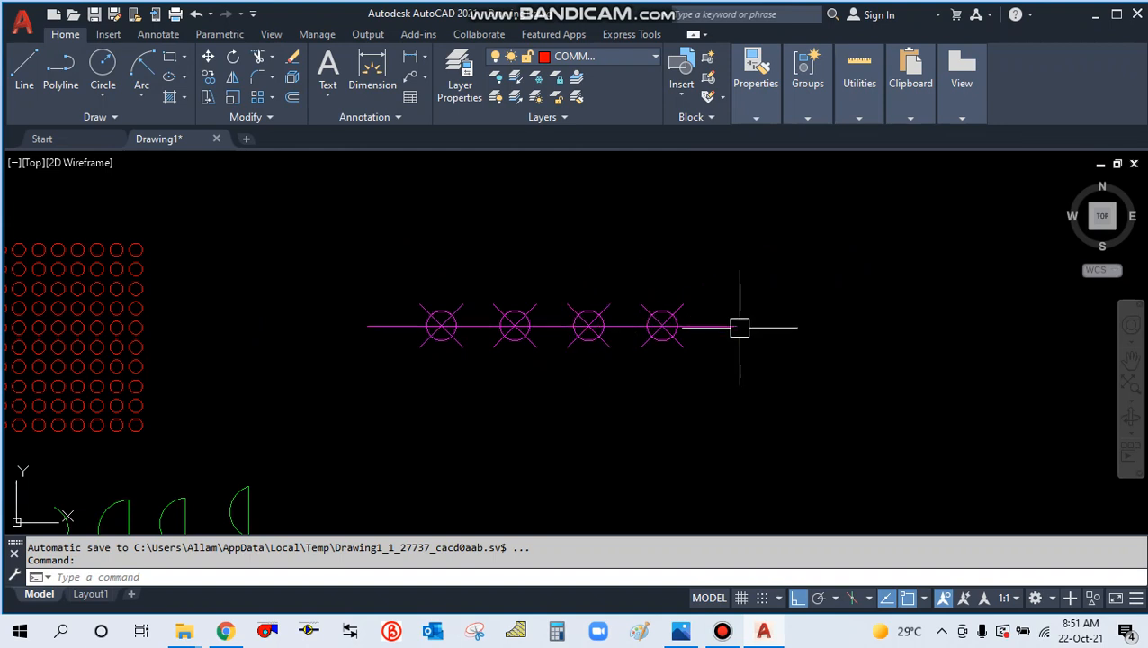
{"action": "middle_click_drag", "start_coordinate": [587, 421], "coordinate": [579, 312]}
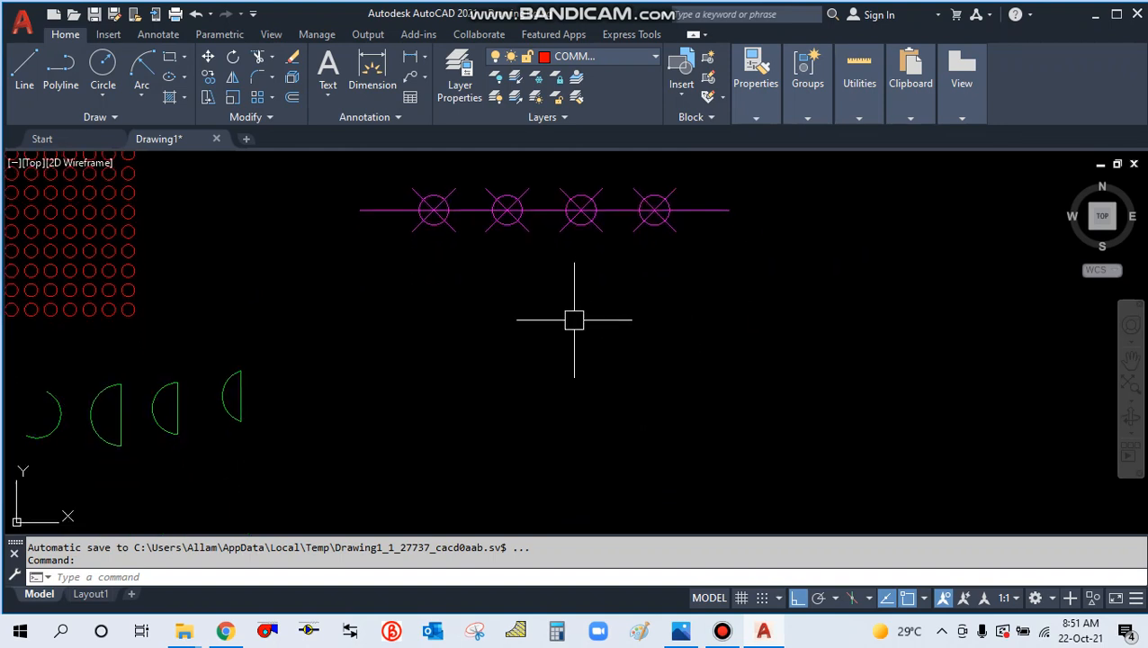
{"action": "key", "text": "Return"}
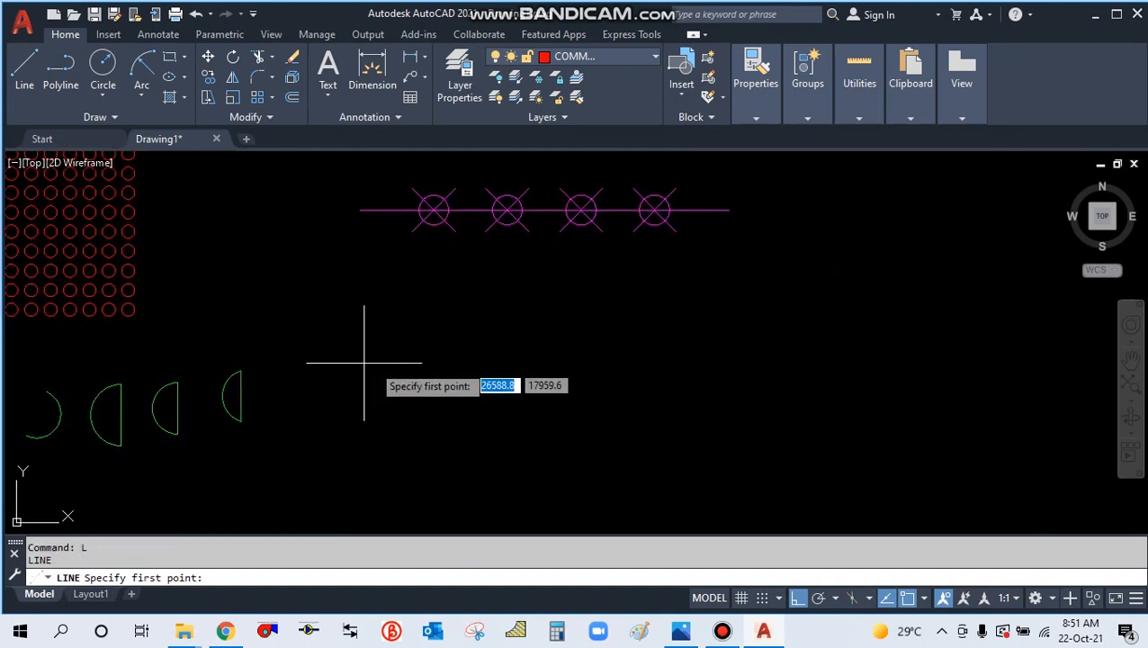
{"action": "left_click", "coordinate": [376, 363]}
{"action": "key", "text": "Escape"}
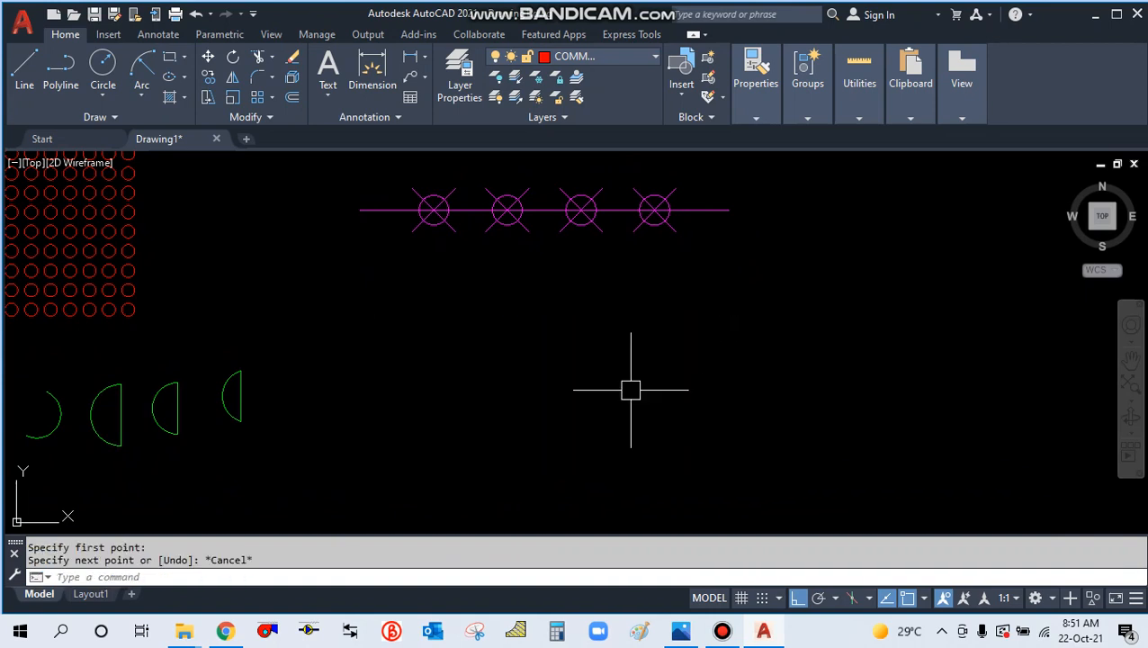
Draw a vertical line centered below the divided horizontal line
{"action": "type", "text": "L"}
{"action": "key", "text": "Return"}
{"action": "scroll", "coordinate": [538, 320], "scroll_direction": "down", "scroll_amount": 2}
{"action": "scroll", "coordinate": [546, 389], "scroll_direction": "up", "scroll_amount": 2}
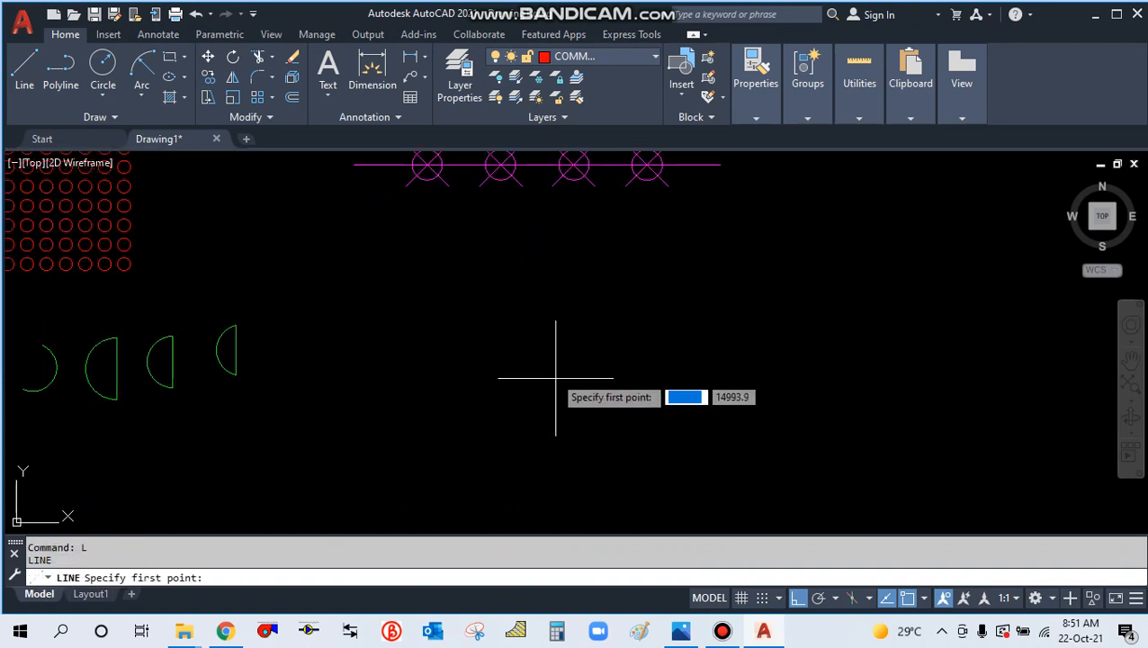
{"action": "left_click", "coordinate": [550, 267]}
{"action": "left_click", "coordinate": [565, 470]}
{"action": "key", "text": "Escape"}
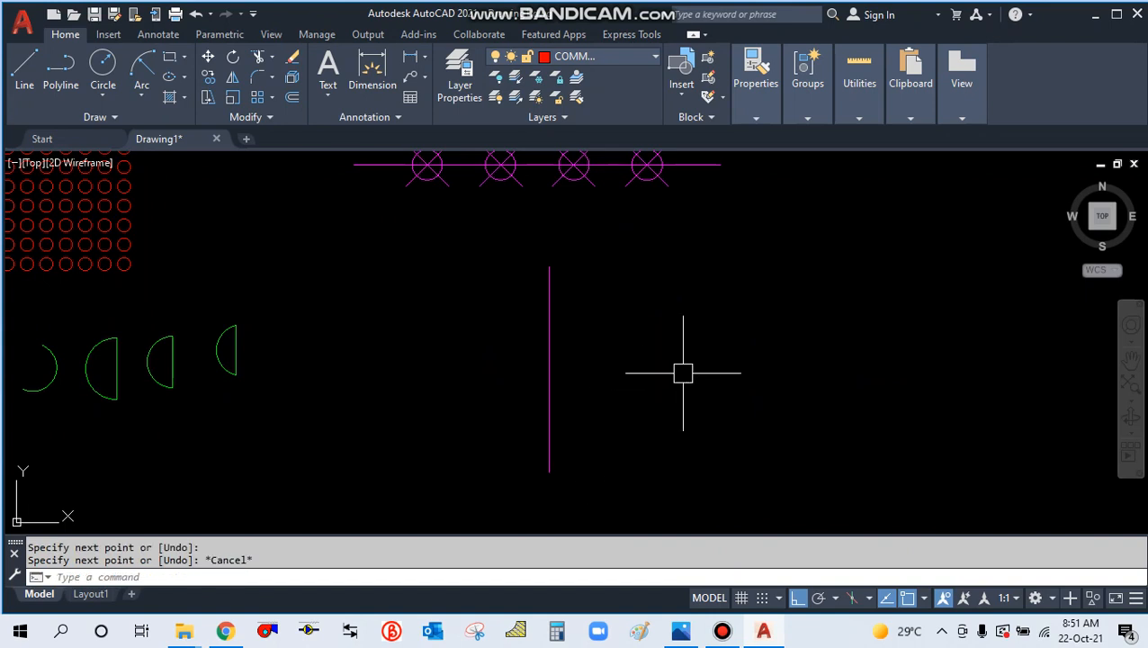
Divide the vertical magenta line into 4 segments
{"action": "type", "text": "DIV"}
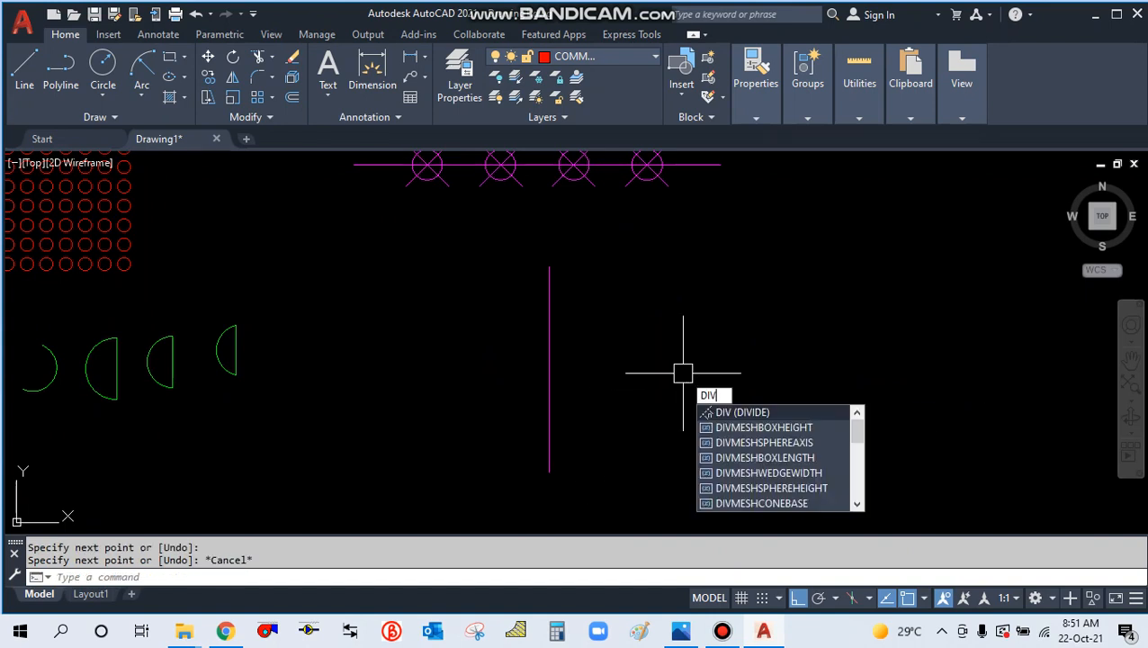
{"action": "key", "text": "Escape"}
{"action": "key", "text": "Return"}
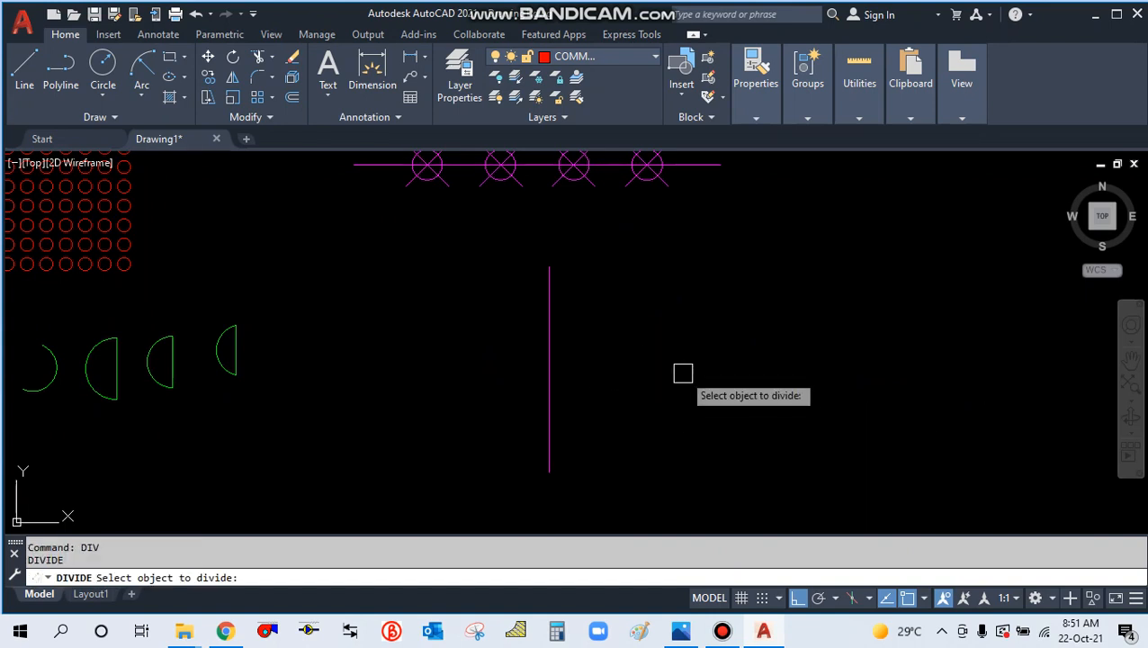
{"action": "left_click", "coordinate": [550, 383]}
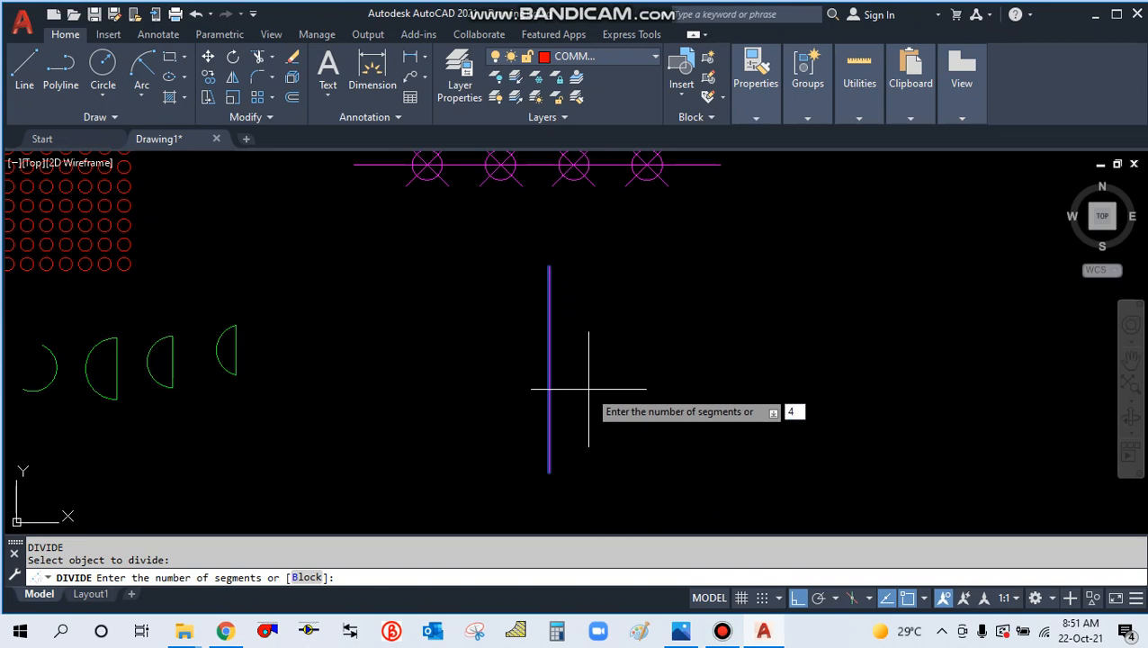
{"action": "type", "text": "4"}
{"action": "key", "text": "Return"}
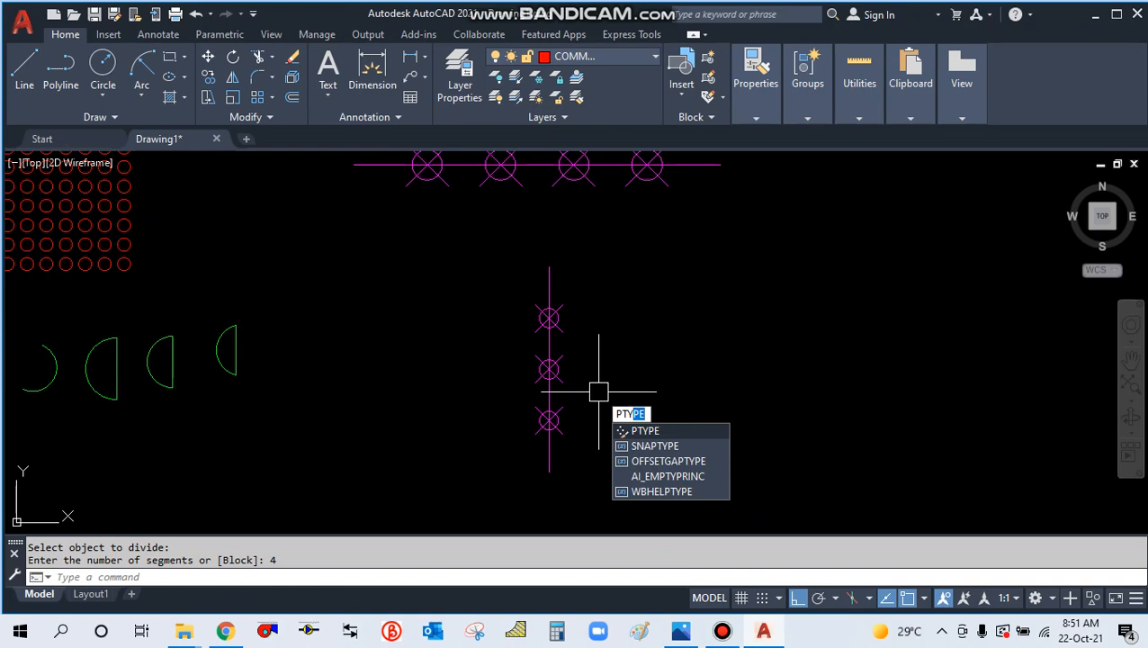
Use PTYPE to set the point style to a square with a diagonal cross
{"action": "type", "text": "PTYPE"}
{"action": "key", "text": "Return"}
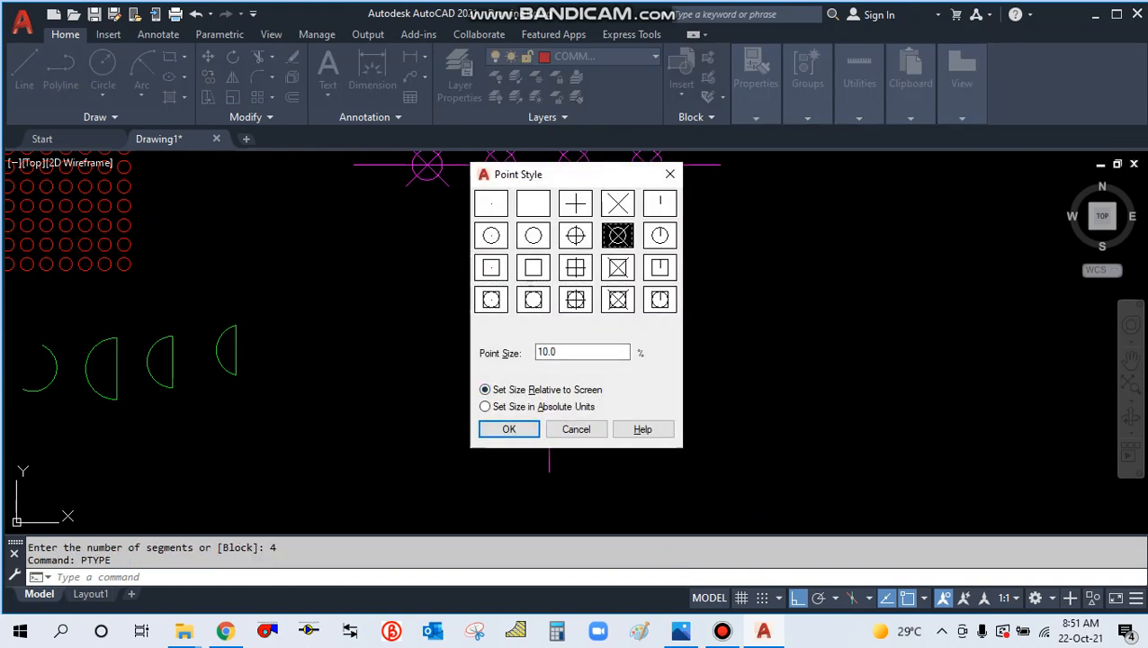
{"action": "left_click", "coordinate": [617, 267]}
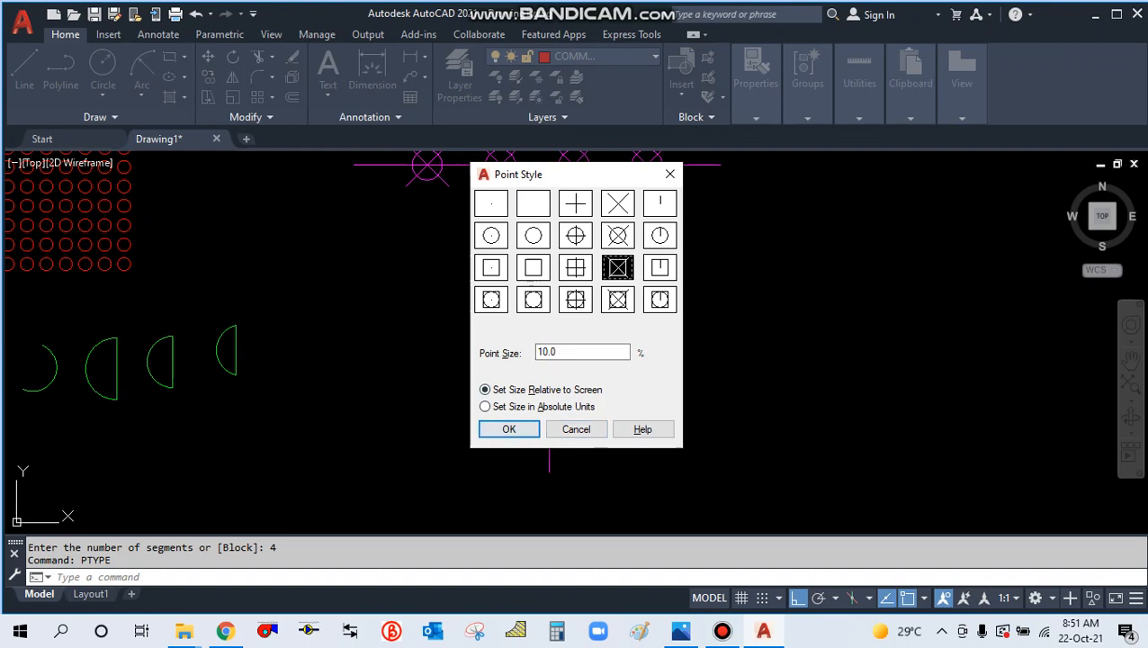
{"action": "left_click", "coordinate": [508, 429]}
{"action": "scroll", "coordinate": [586, 329], "scroll_direction": "down", "scroll_amount": 2}
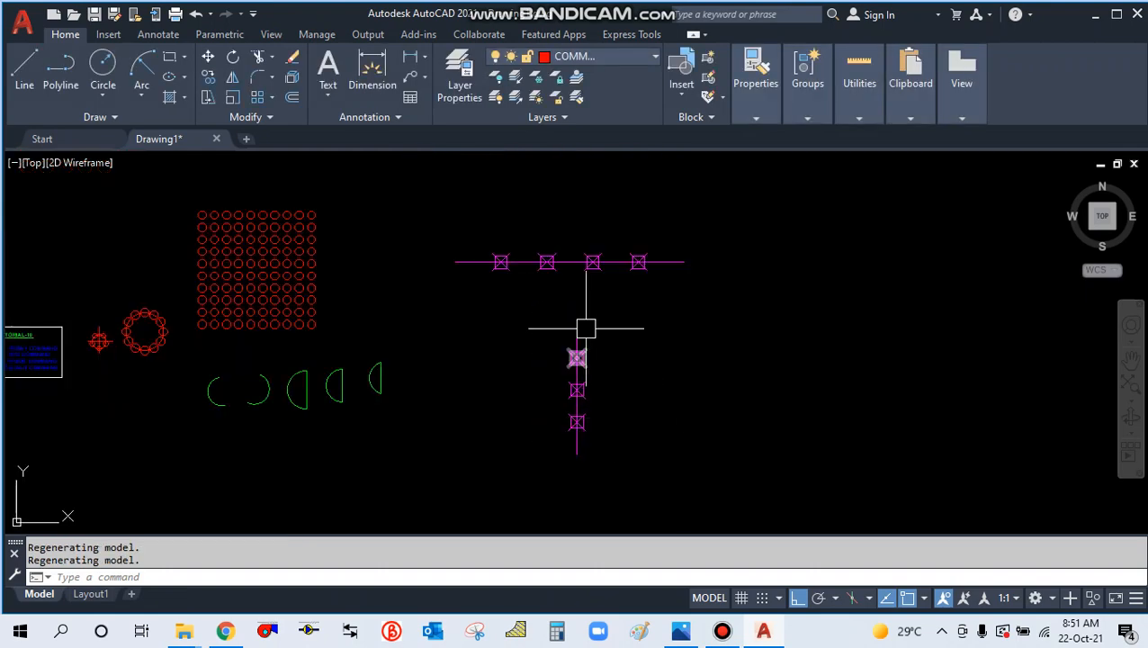
{"action": "scroll", "coordinate": [589, 263], "scroll_direction": "up", "scroll_amount": 2}
{"action": "scroll", "coordinate": [654, 362], "scroll_direction": "down", "scroll_amount": 2}
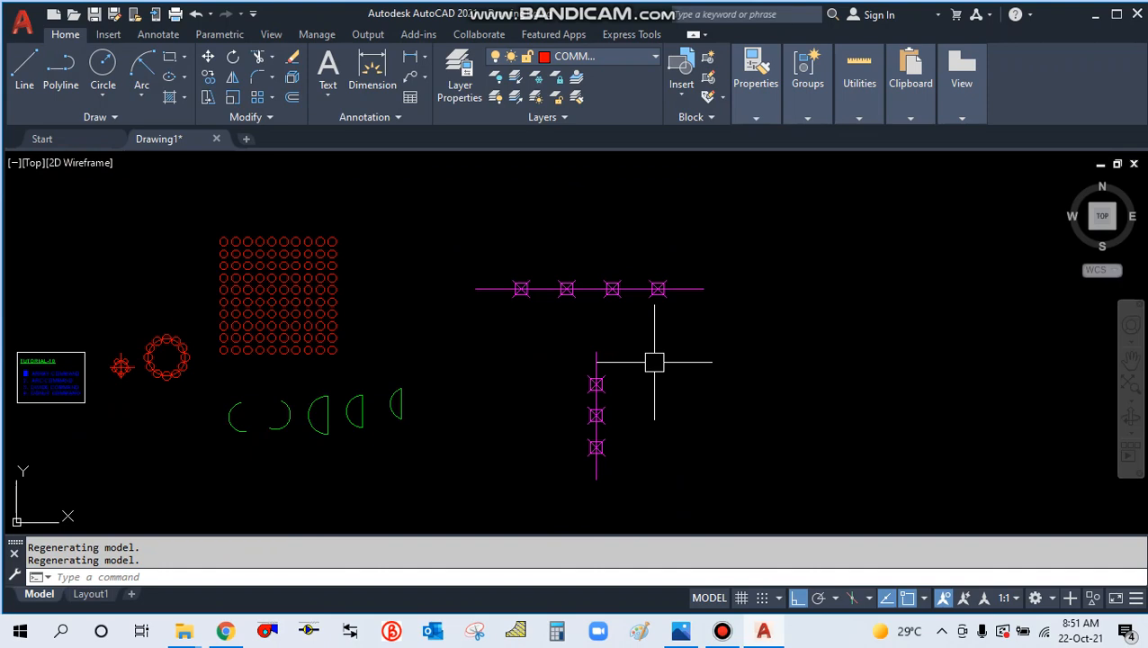
Change the point style to a circle inside a square without a cross
{"action": "key", "text": "Return"}
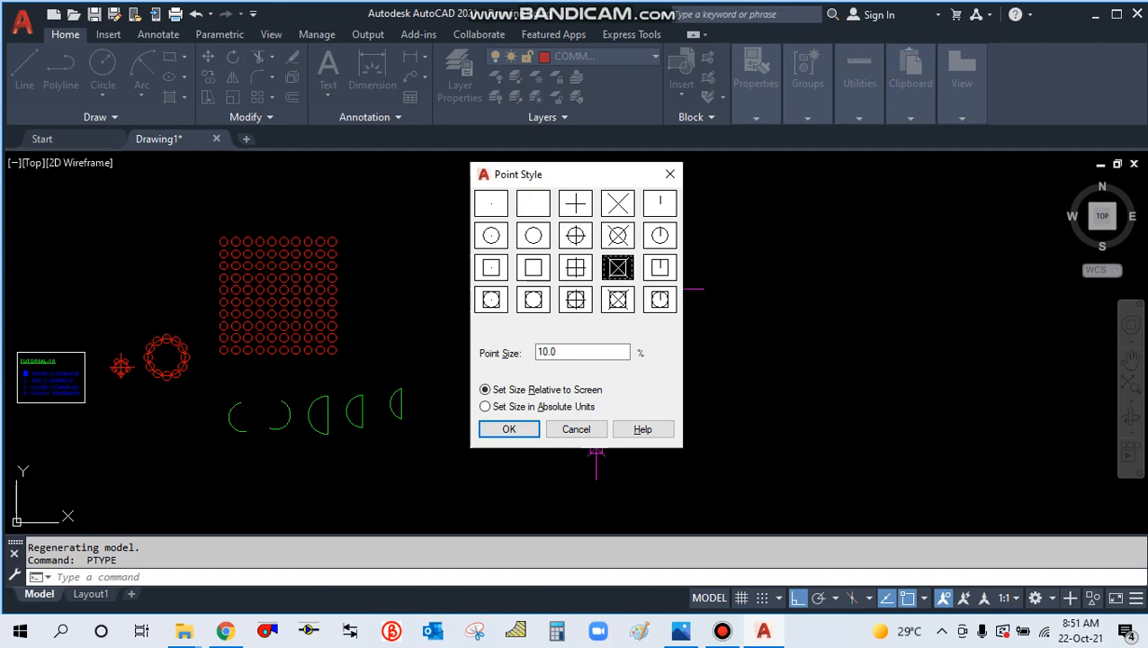
{"action": "left_click", "coordinate": [532, 299]}
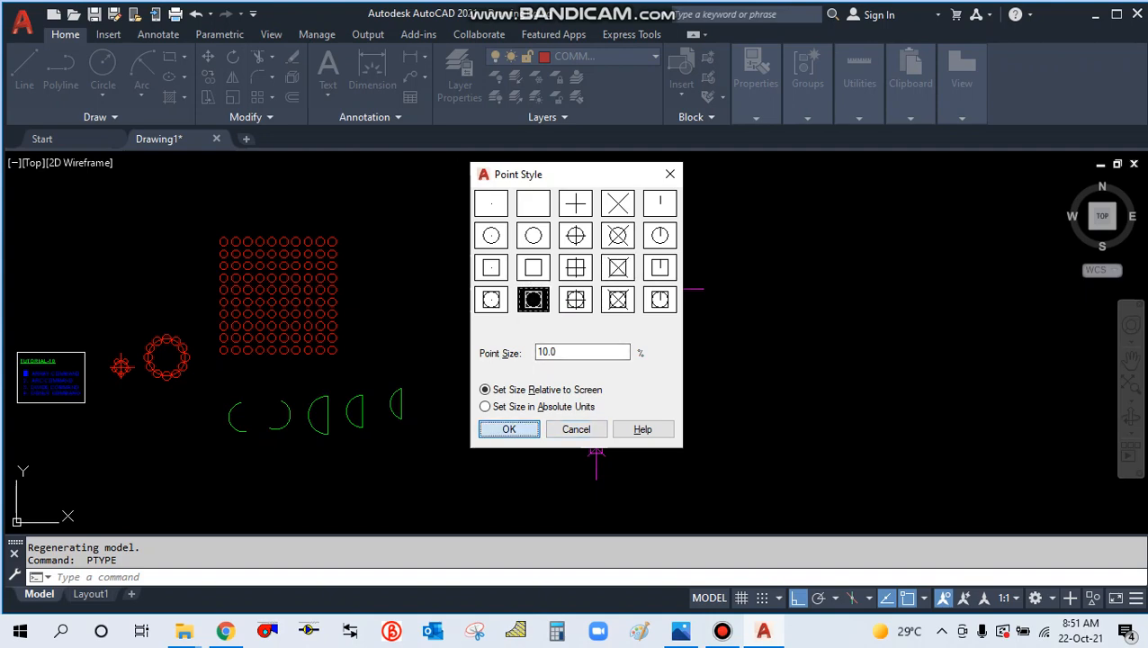
{"action": "left_click", "coordinate": [509, 429]}
Use PTYPE to set the point style to a circle inside a square with a diagonal cross and the point size to 15%
{"action": "type", "text": "ptype"}
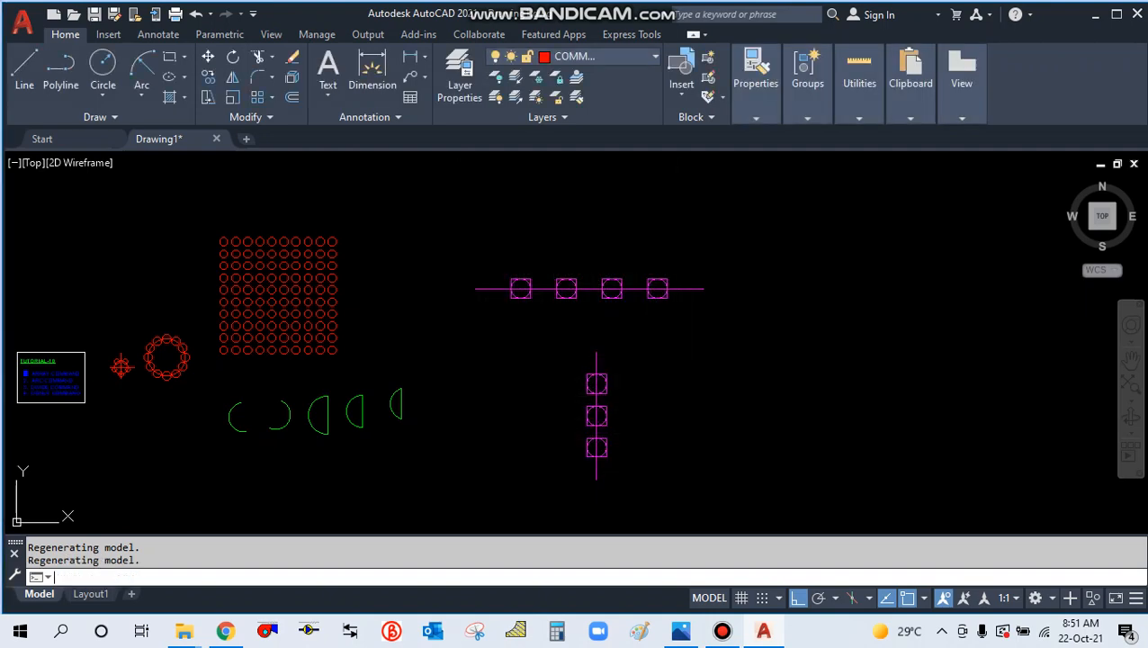
{"action": "key", "text": "Return"}
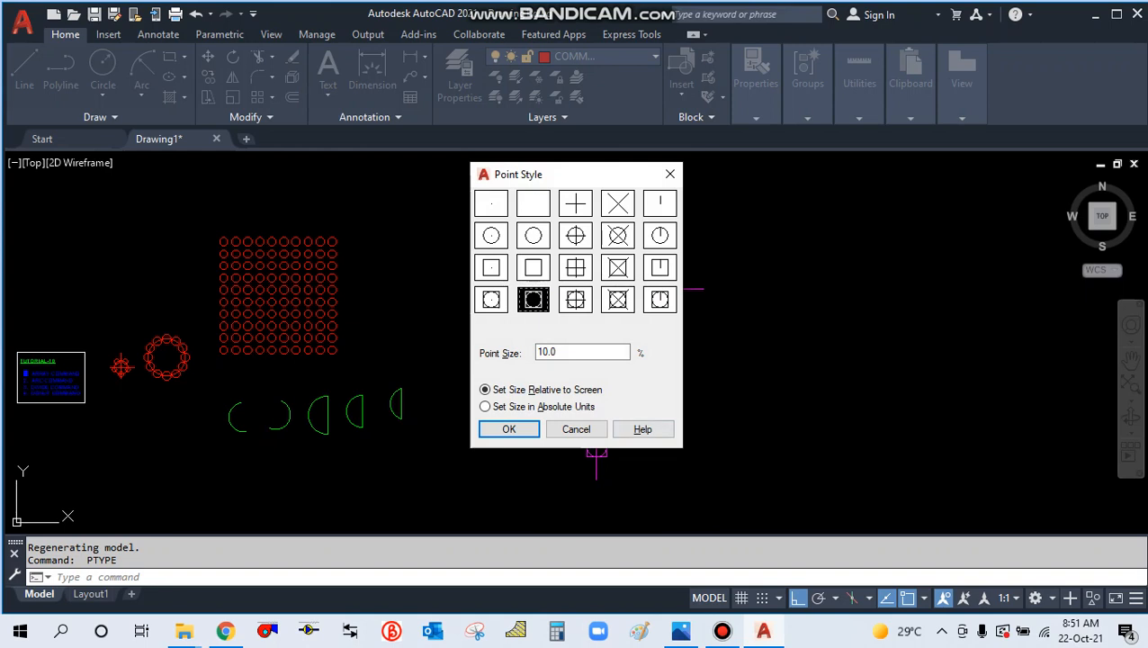
{"action": "left_click", "coordinate": [617, 267]}
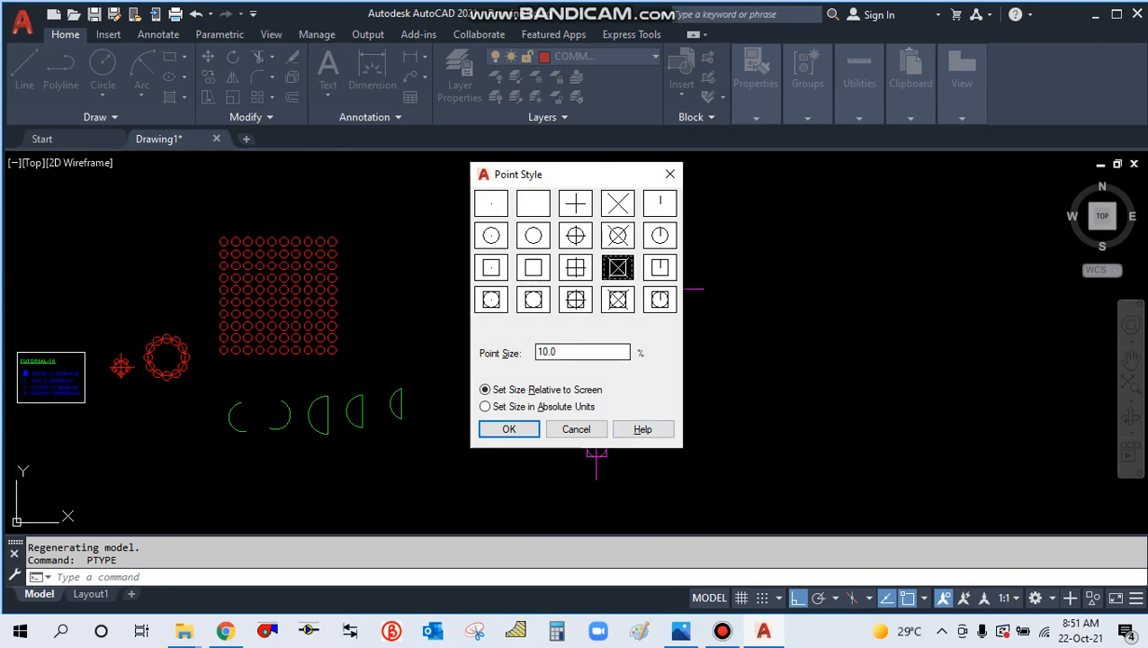
{"action": "left_click", "coordinate": [617, 300]}
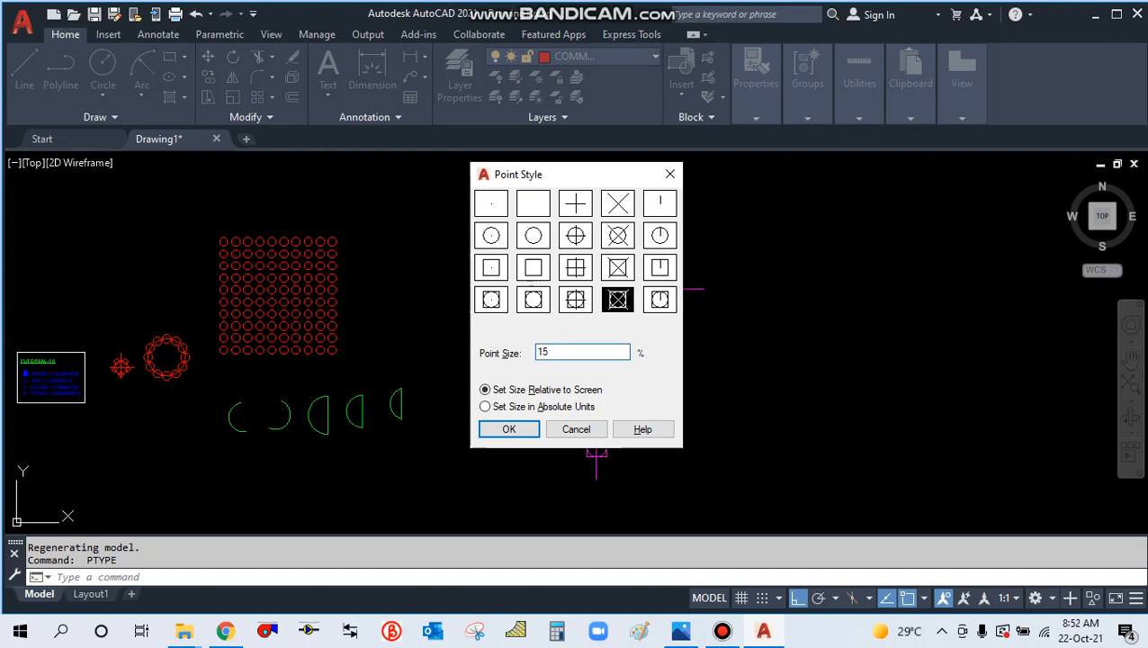
{"action": "left_click", "coordinate": [508, 429]}
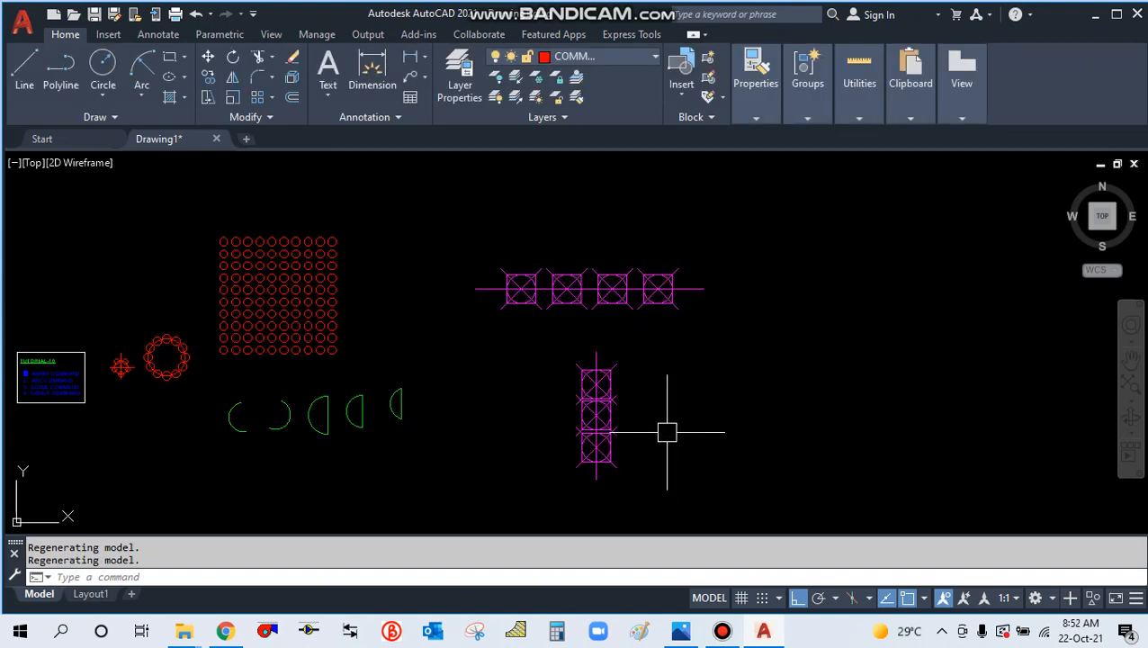
{"action": "scroll", "coordinate": [627, 337], "scroll_direction": "up", "scroll_amount": 3}
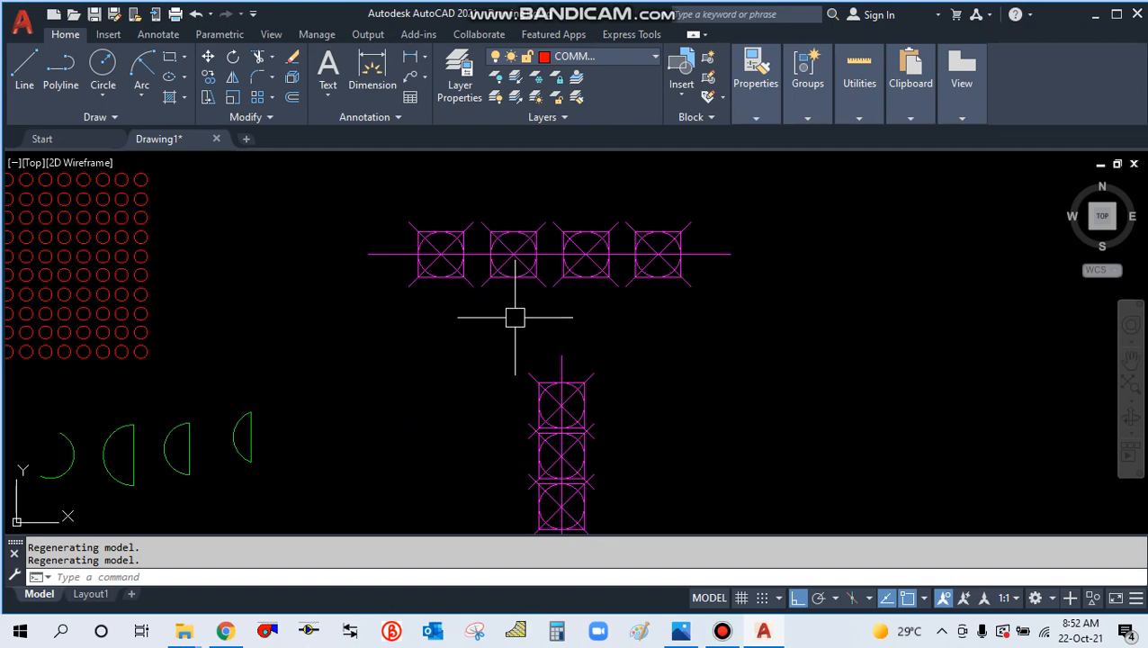
{"action": "scroll", "coordinate": [532, 275], "scroll_direction": "down", "scroll_amount": 4}
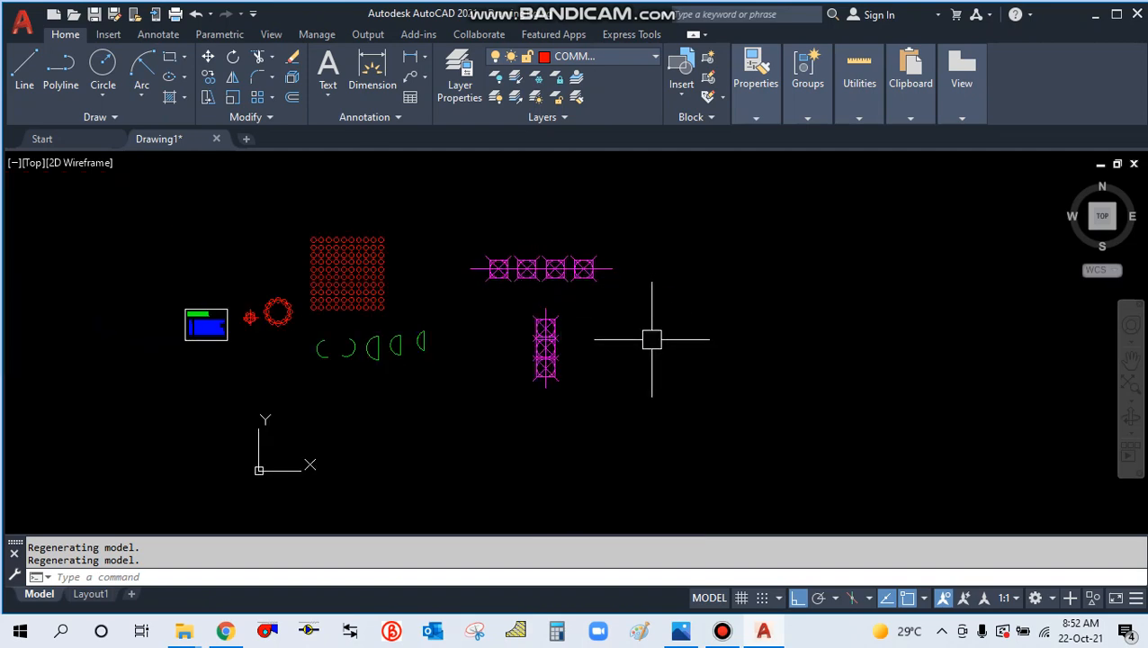
Reduce the point size to 5% relative to the screen, keeping the selected point style
{"action": "key", "text": "Return"}
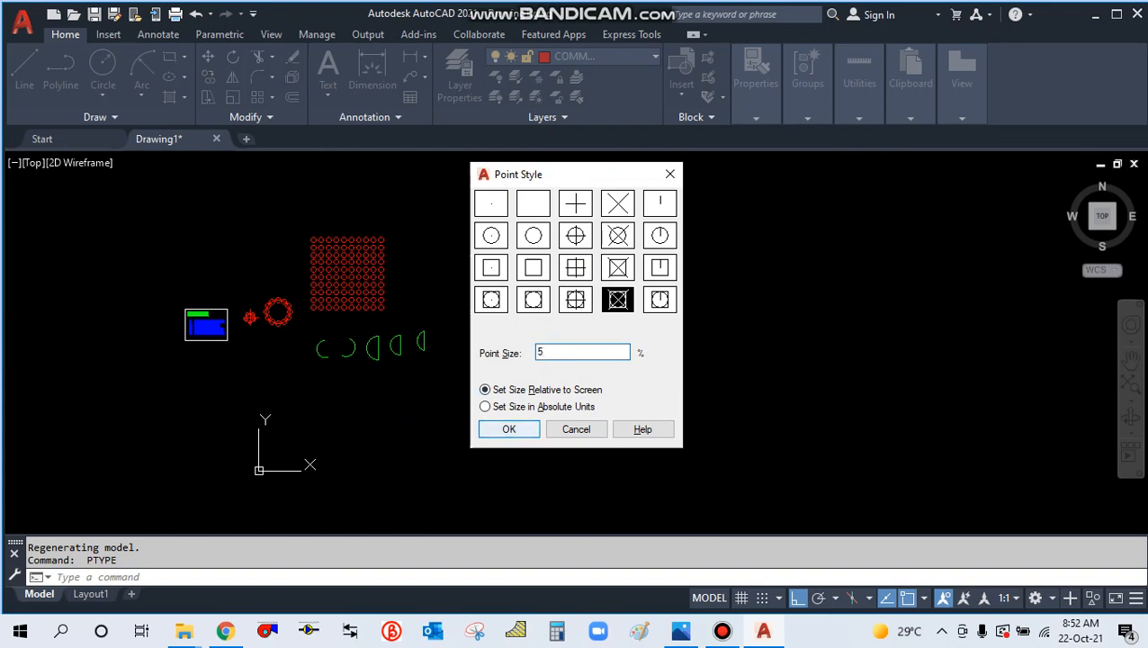
{"action": "key", "text": "Return"}
{"action": "scroll", "coordinate": [556, 372], "scroll_direction": "up", "scroll_amount": 3}
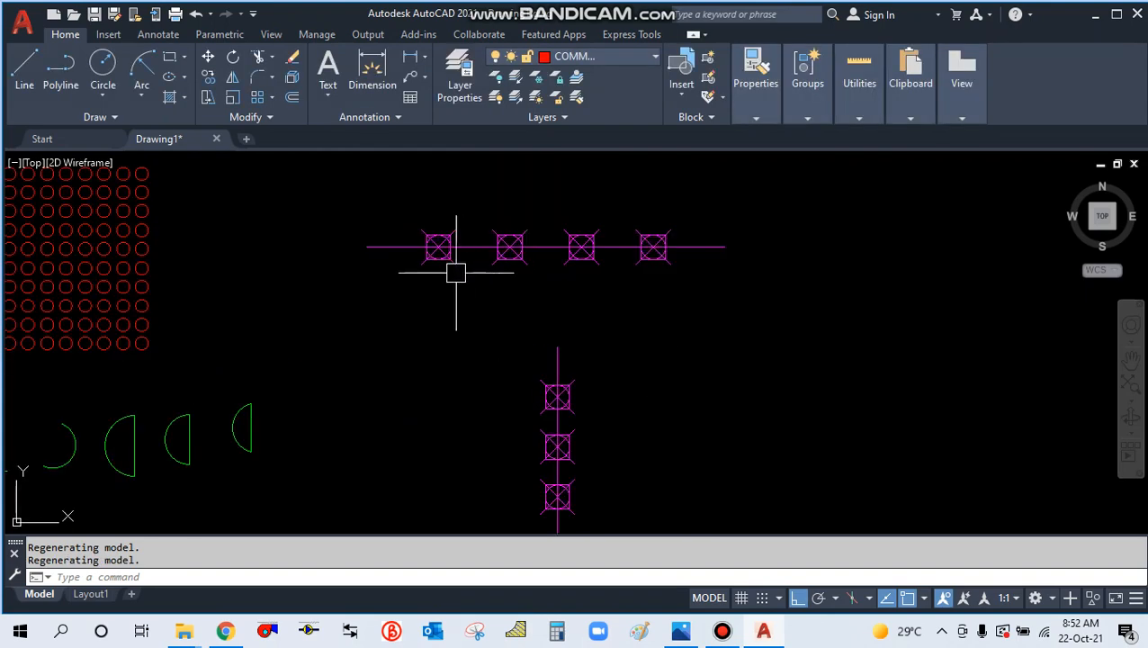
{"action": "middle_click_drag", "start_coordinate": [536, 307], "coordinate": [514, 263]}
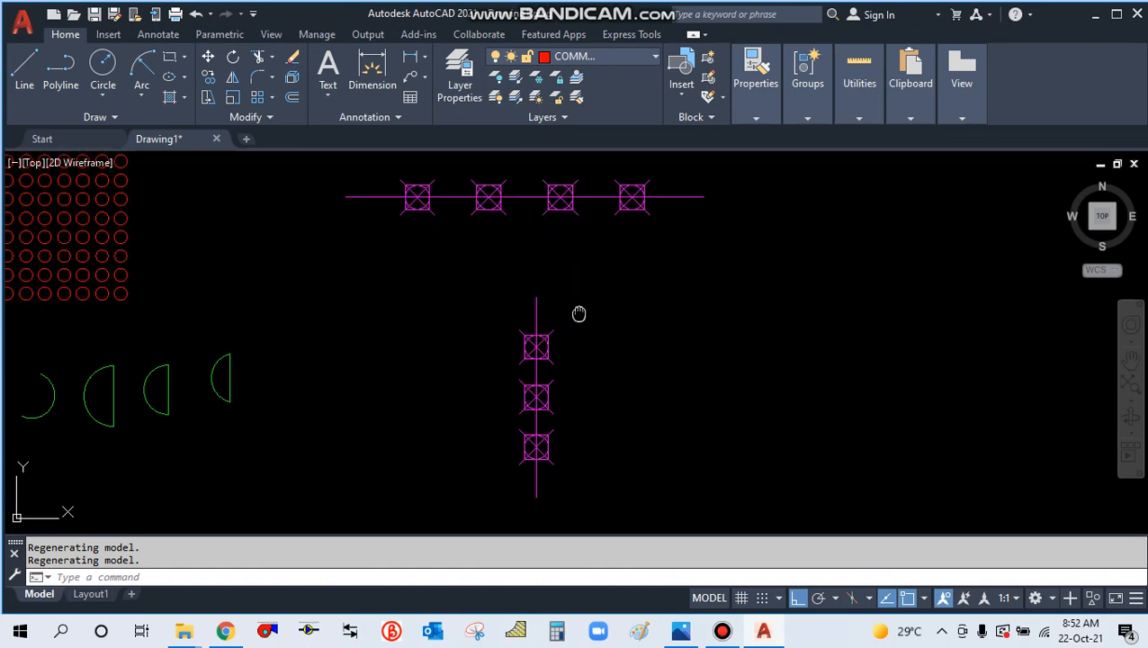
{"action": "middle_click_drag", "start_coordinate": [581, 313], "coordinate": [570, 258]}
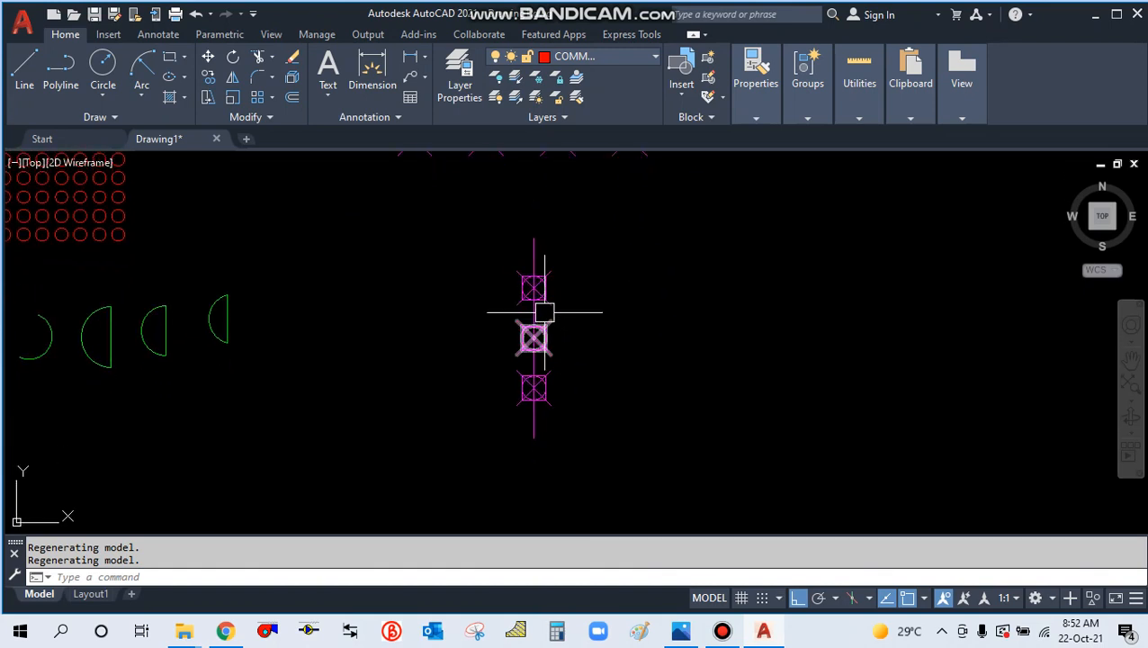
{"action": "key", "text": "Escape"}
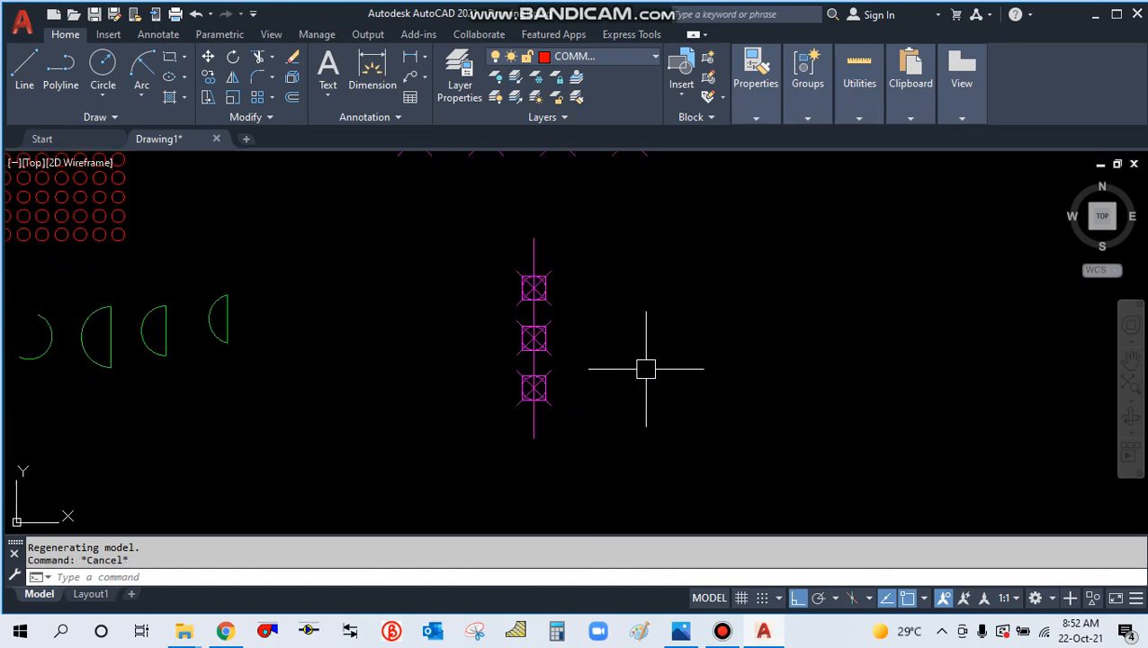
Examine the TUTORIAL-10 command list and the finished array, arc and divide examples
{"action": "scroll", "coordinate": [645, 369], "scroll_direction": "down", "scroll_amount": 2}
{"action": "middle_click_drag", "start_coordinate": [194, 408], "coordinate": [307, 345]}
{"action": "scroll", "coordinate": [205, 281], "scroll_direction": "up", "scroll_amount": 4}
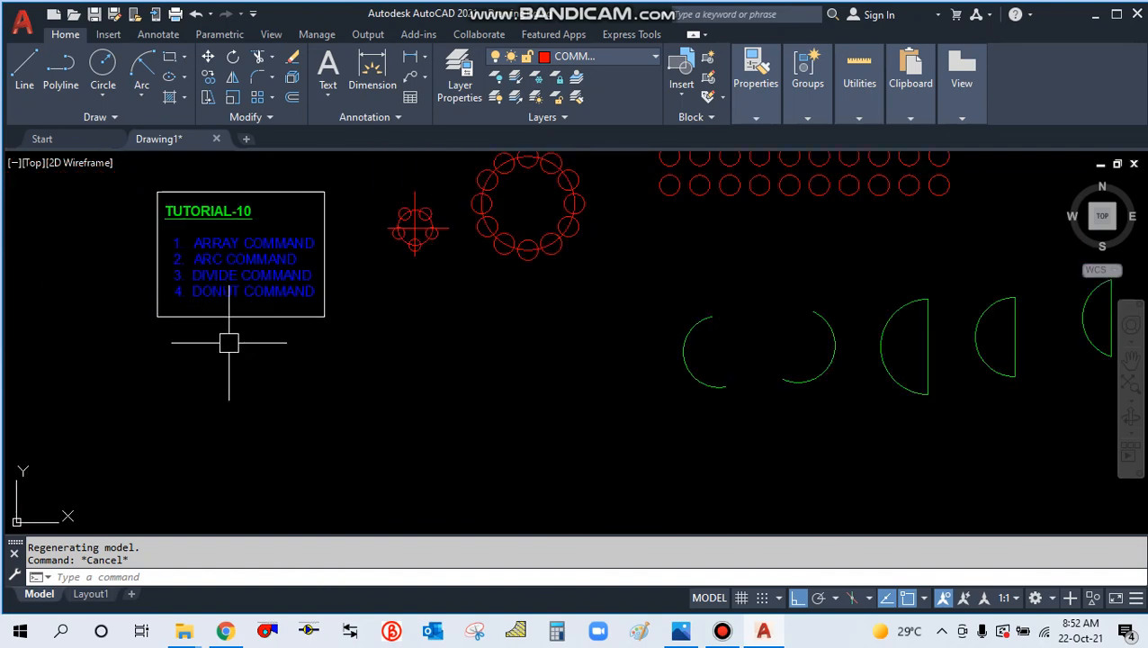
{"action": "middle_click_drag", "start_coordinate": [230, 338], "coordinate": [69, 384]}
{"action": "scroll", "coordinate": [200, 379], "scroll_direction": "down", "scroll_amount": 2}
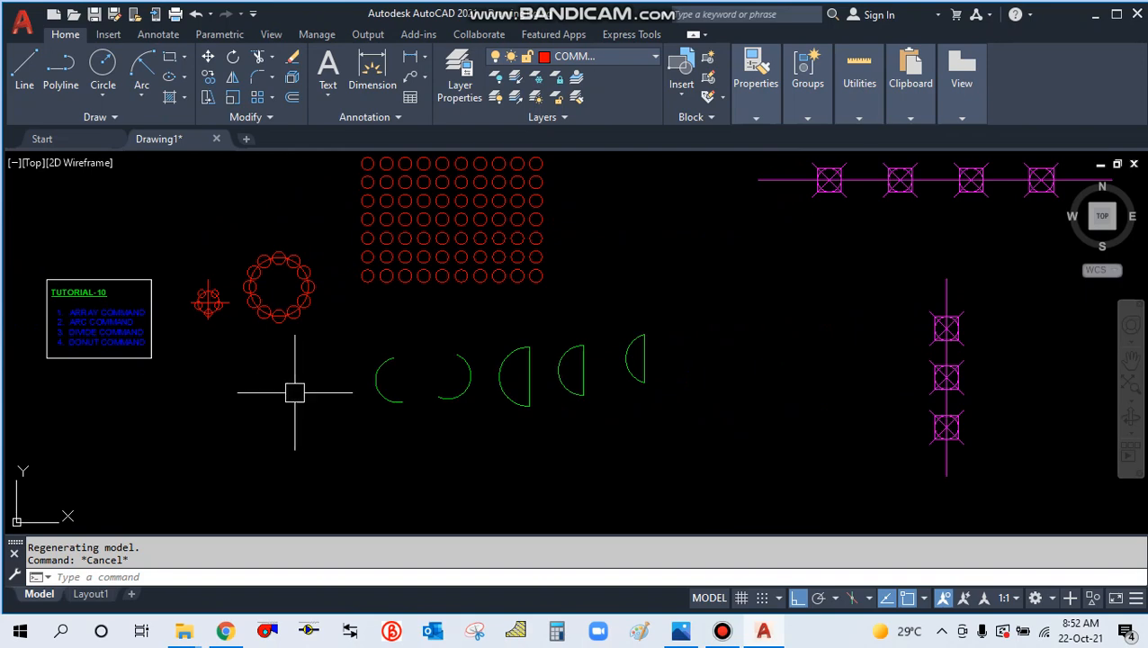
{"action": "middle_click_drag", "start_coordinate": [297, 391], "coordinate": [211, 412]}
{"action": "scroll", "coordinate": [593, 284], "scroll_direction": "down", "scroll_amount": 2}
{"action": "middle_click_drag", "start_coordinate": [610, 268], "coordinate": [540, 276]}
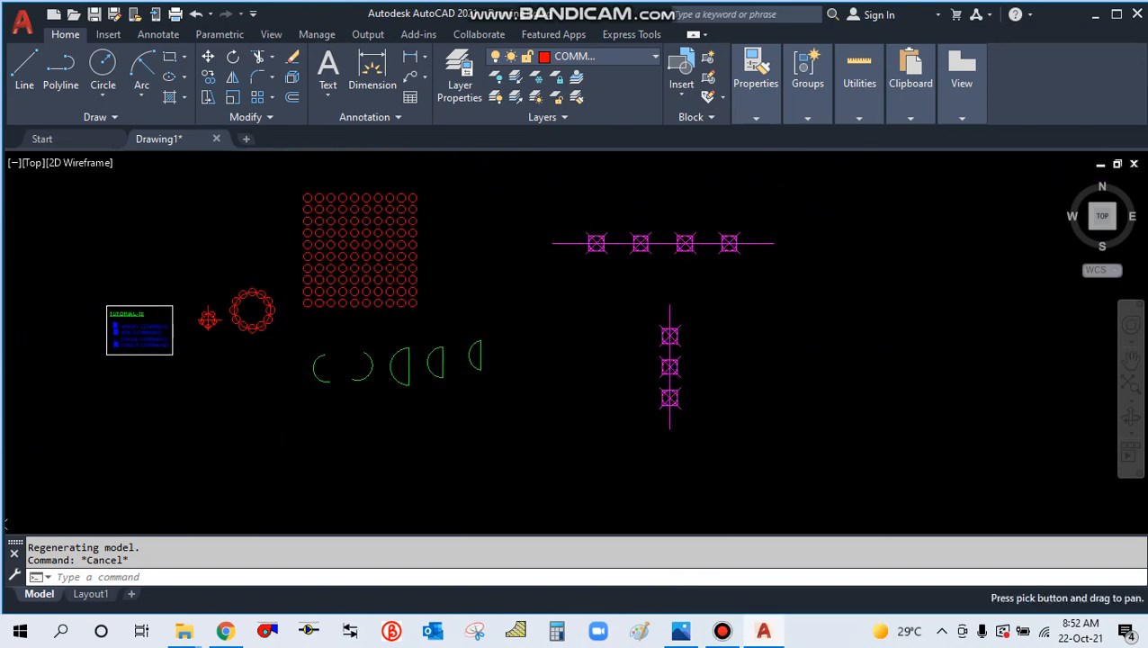
Set the current object color to Cyan
{"action": "left_click", "coordinate": [756, 83]}
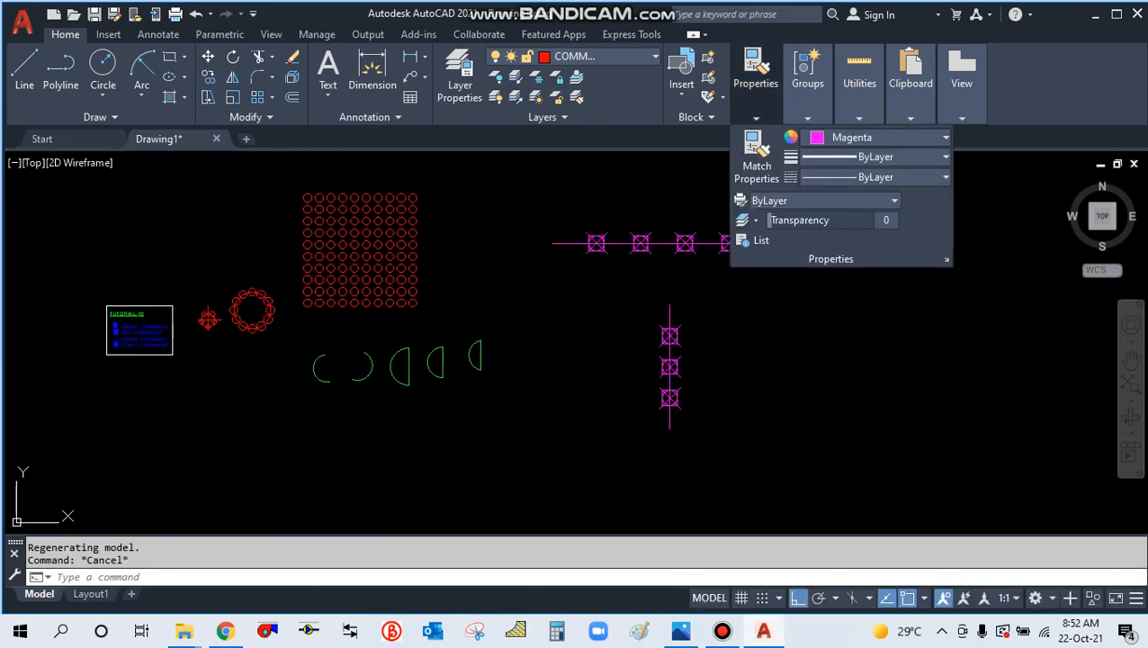
{"action": "left_click", "coordinate": [881, 137]}
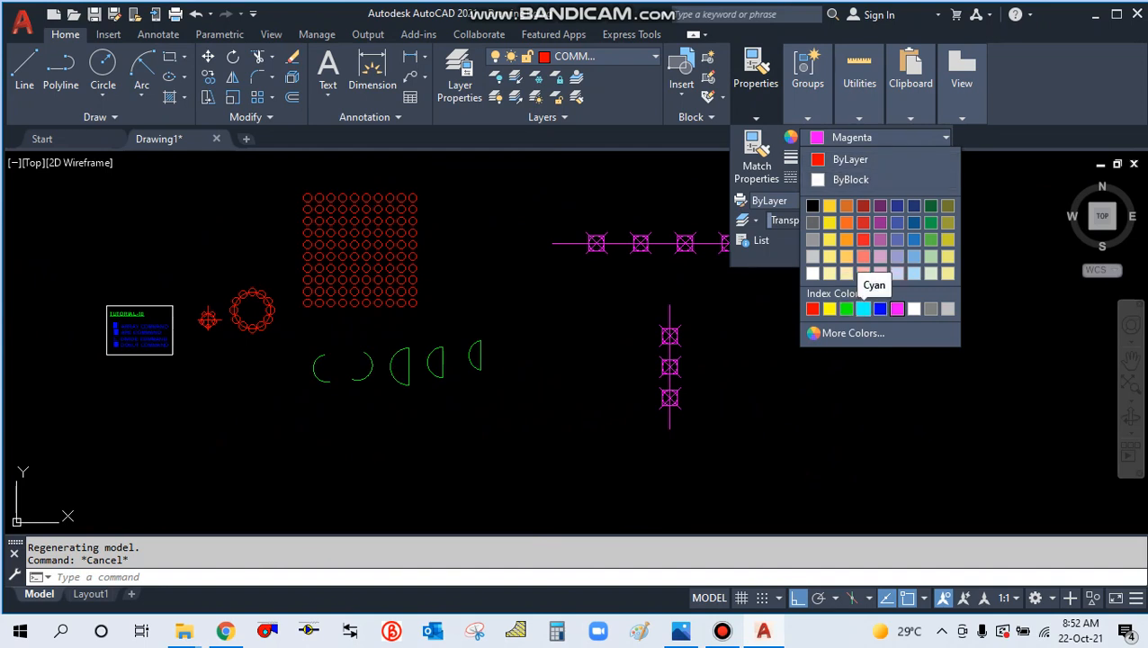
{"action": "left_click", "coordinate": [863, 308]}
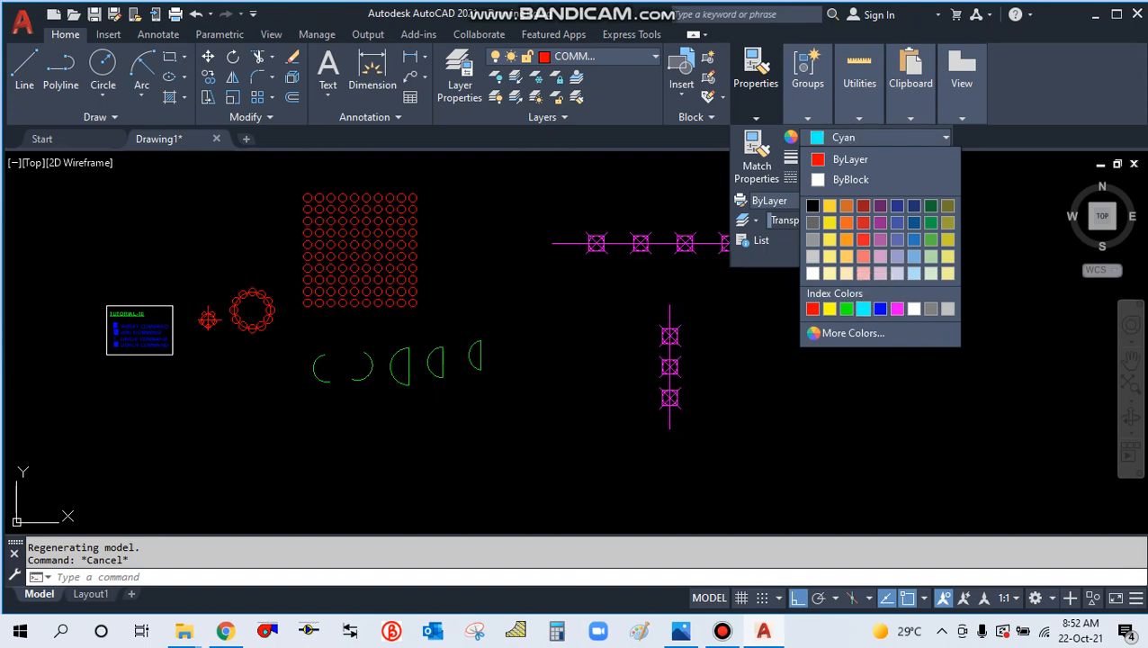
Place a solid donut with inside diameter 0 and outside diameter 400 in the empty area beside the divided lines
{"action": "middle_click_drag", "start_coordinate": [741, 348], "coordinate": [428, 371]}
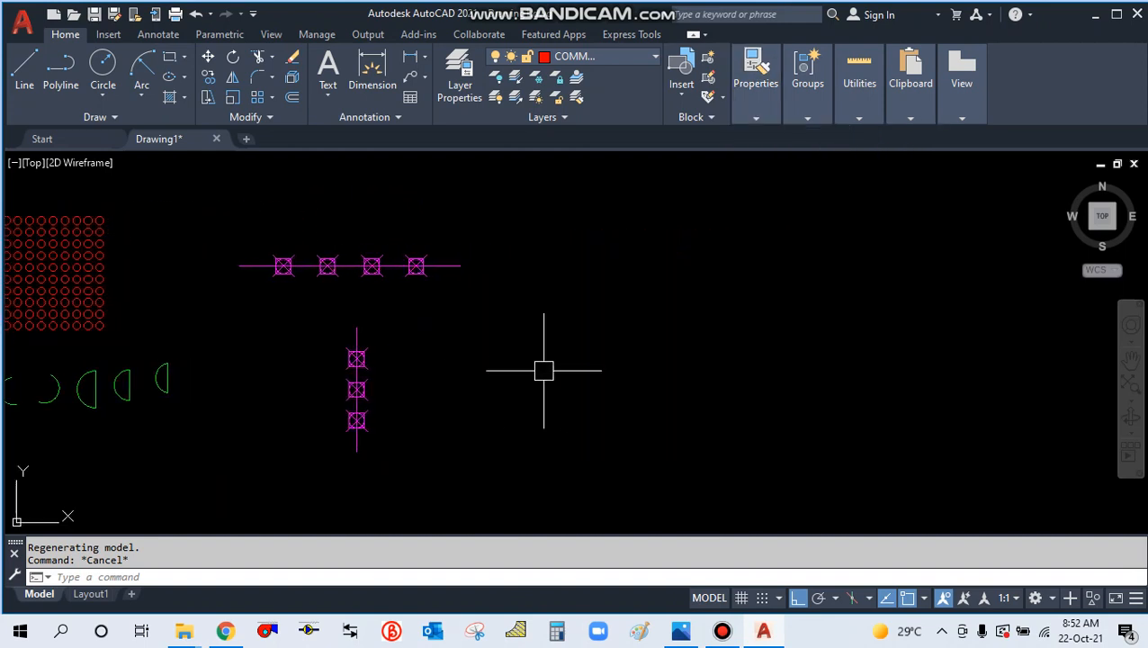
{"action": "type", "text": "DO"}
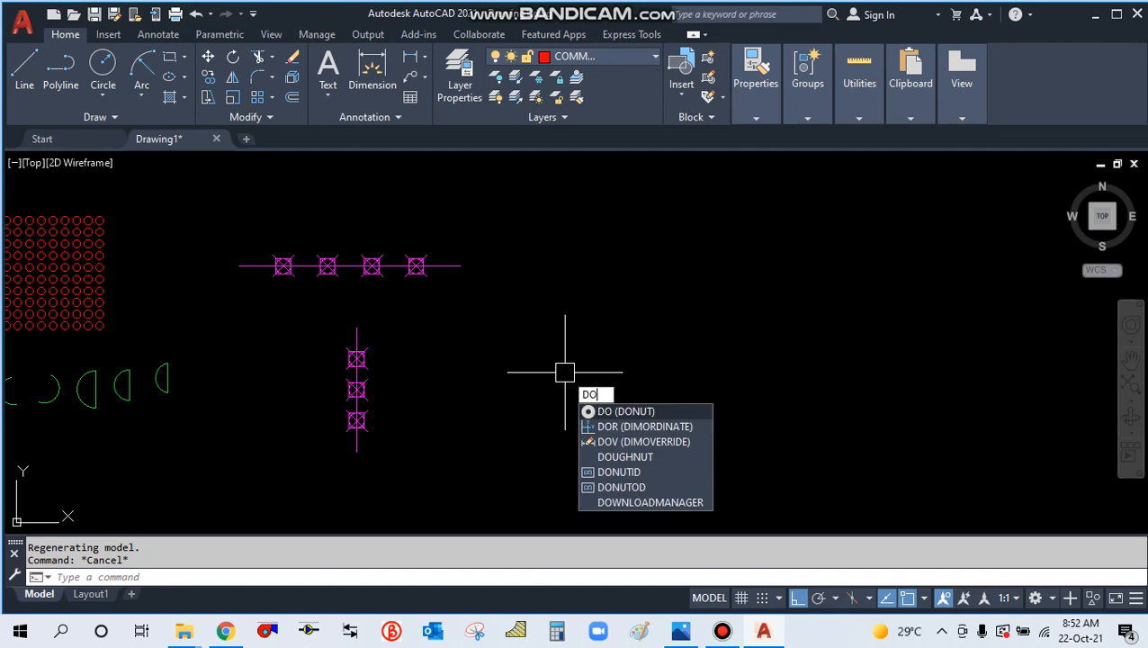
{"action": "key", "text": "Return"}
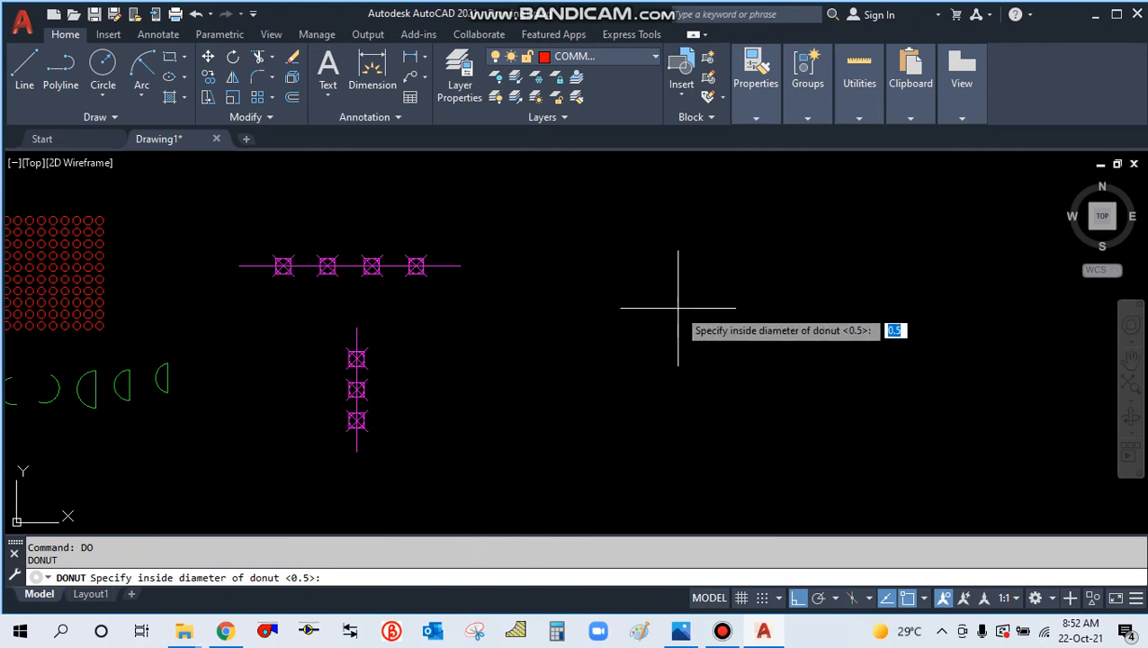
{"action": "key", "text": "Return"}
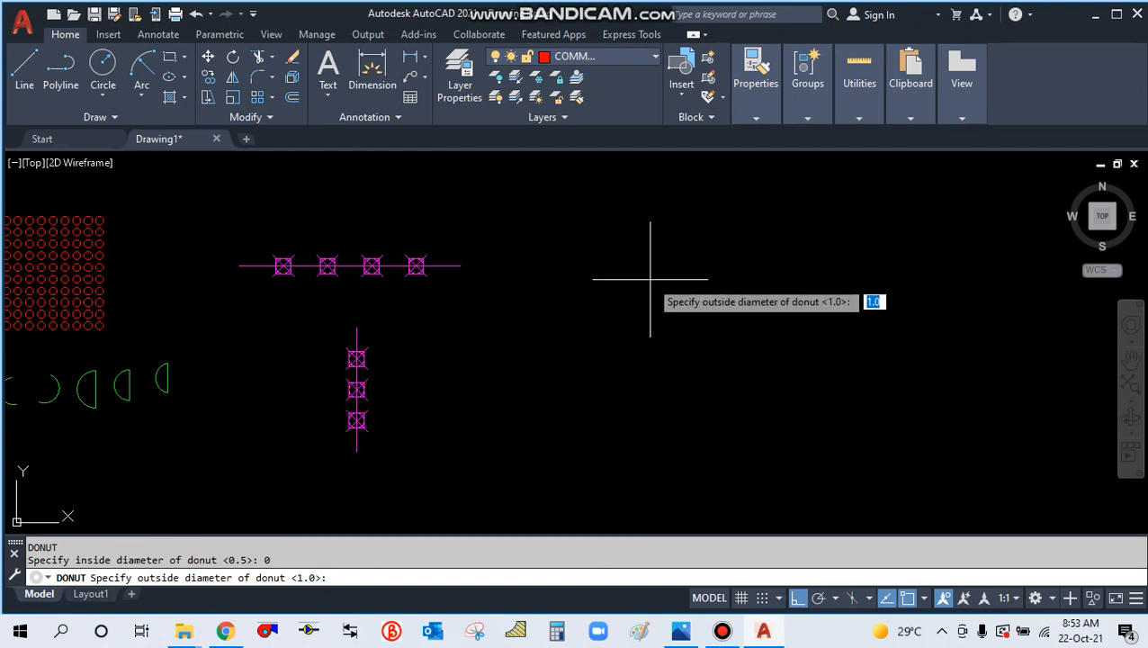
{"action": "key", "text": "Return"}
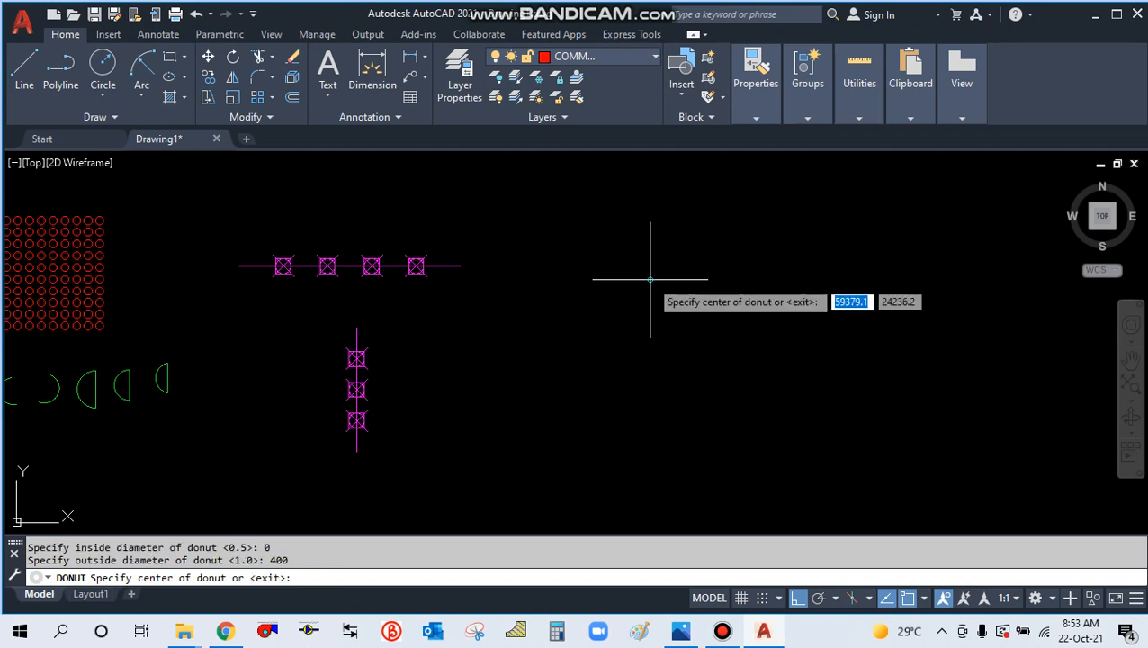
{"action": "left_click", "coordinate": [625, 337]}
Place seven more solid donuts around the first one, forming two roughly aligned rows of four
{"action": "scroll", "coordinate": [628, 358], "scroll_direction": "up", "scroll_amount": 8}
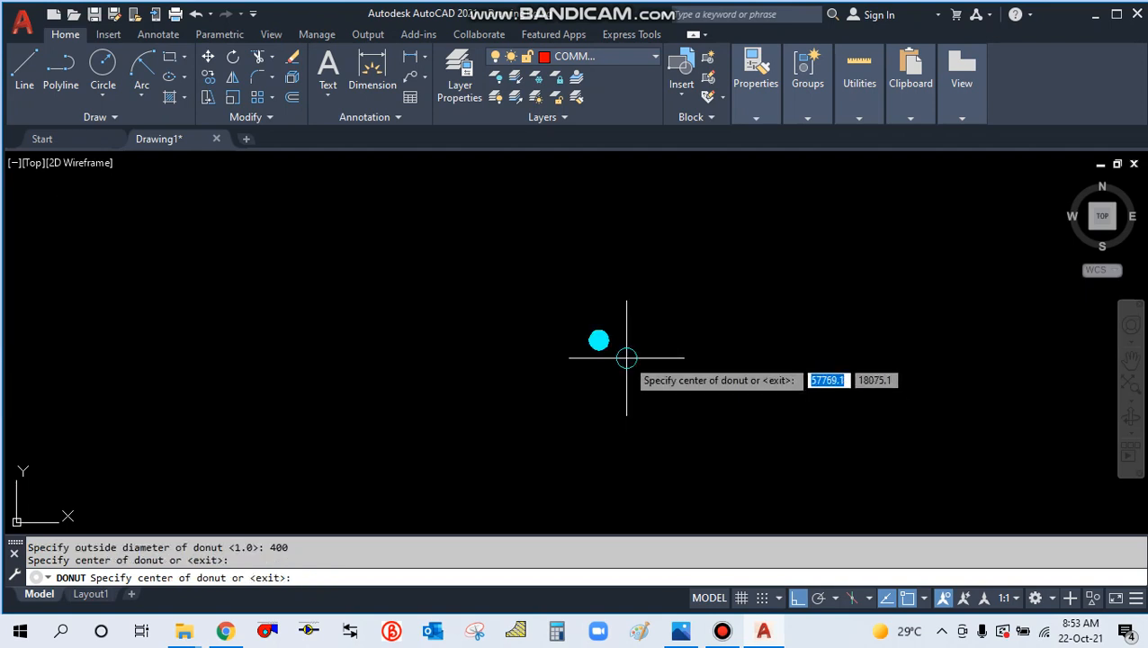
{"action": "left_click", "coordinate": [676, 333]}
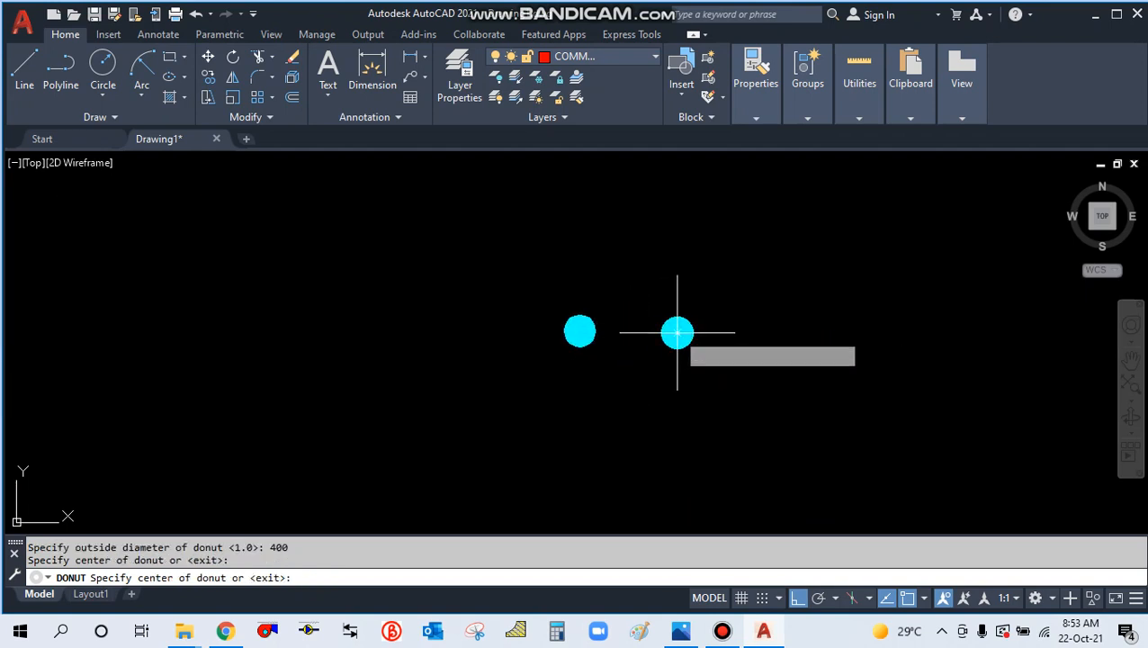
{"action": "left_click", "coordinate": [676, 244]}
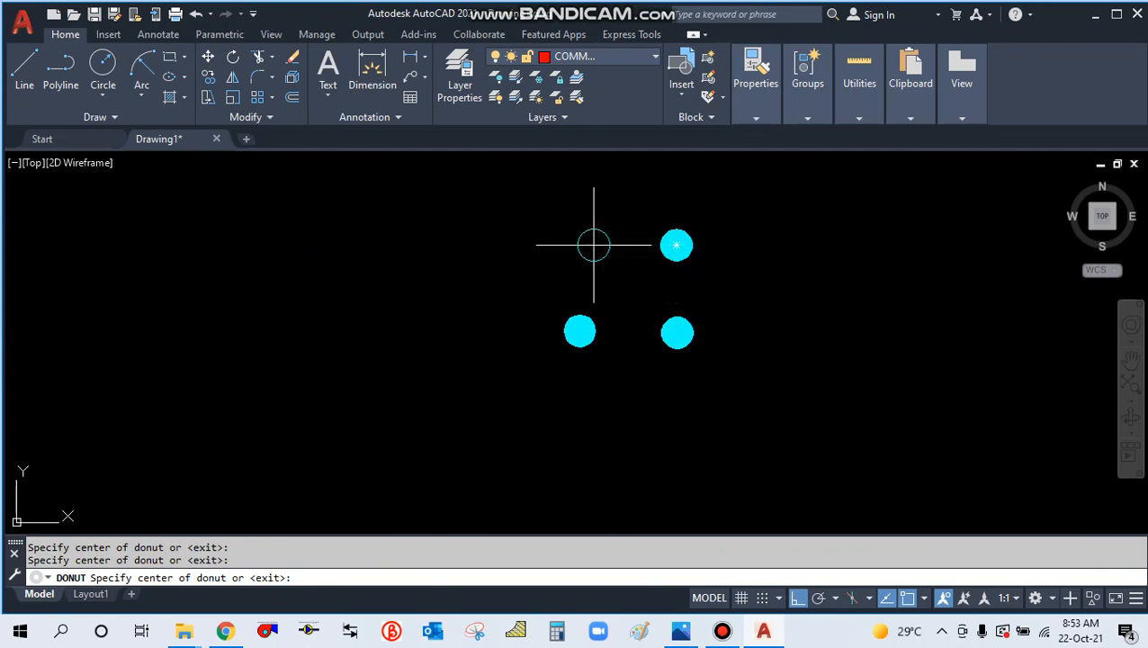
{"action": "left_click", "coordinate": [593, 245]}
{"action": "scroll", "coordinate": [617, 306], "scroll_direction": "up", "scroll_amount": 2}
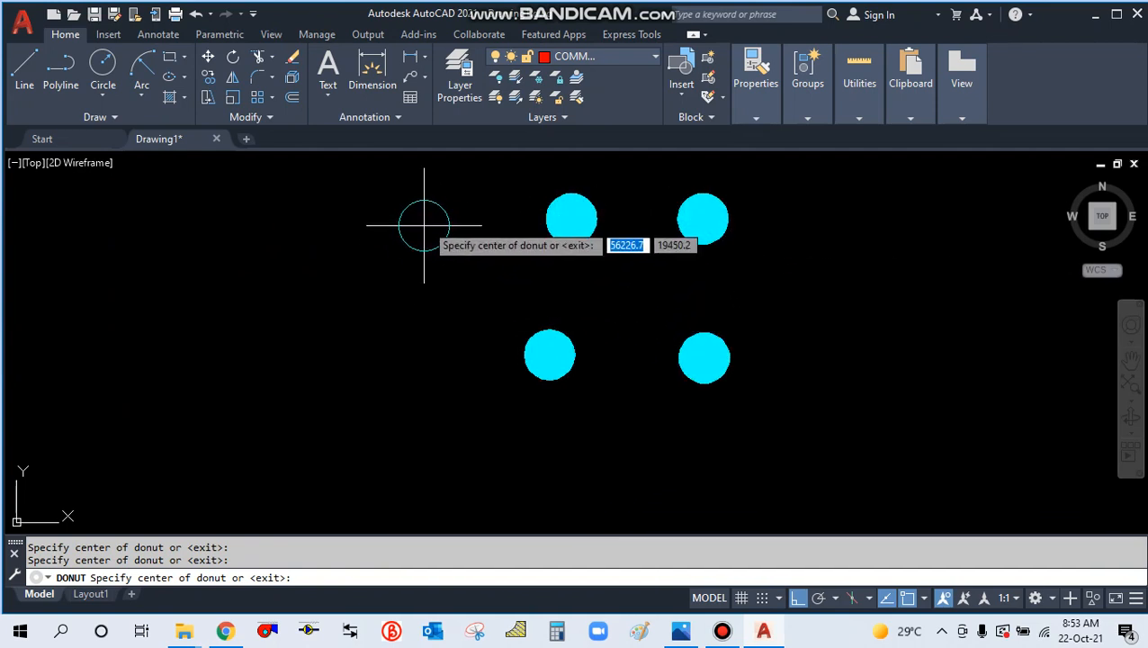
{"action": "left_click", "coordinate": [455, 213]}
{"action": "left_click", "coordinate": [437, 361]}
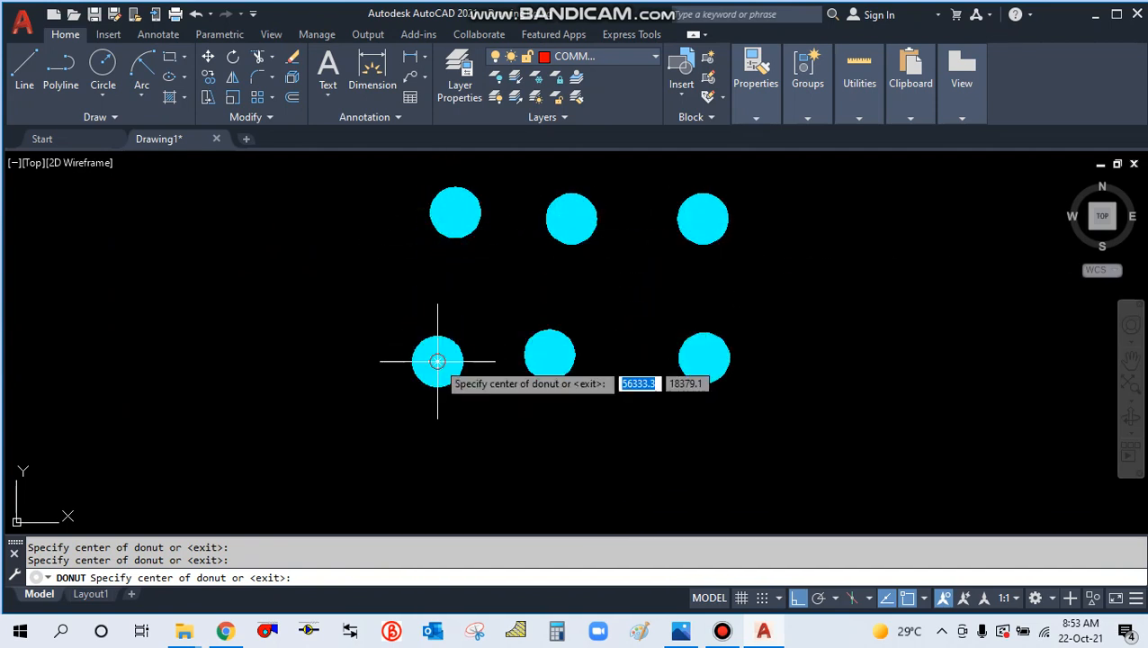
{"action": "left_click", "coordinate": [354, 207]}
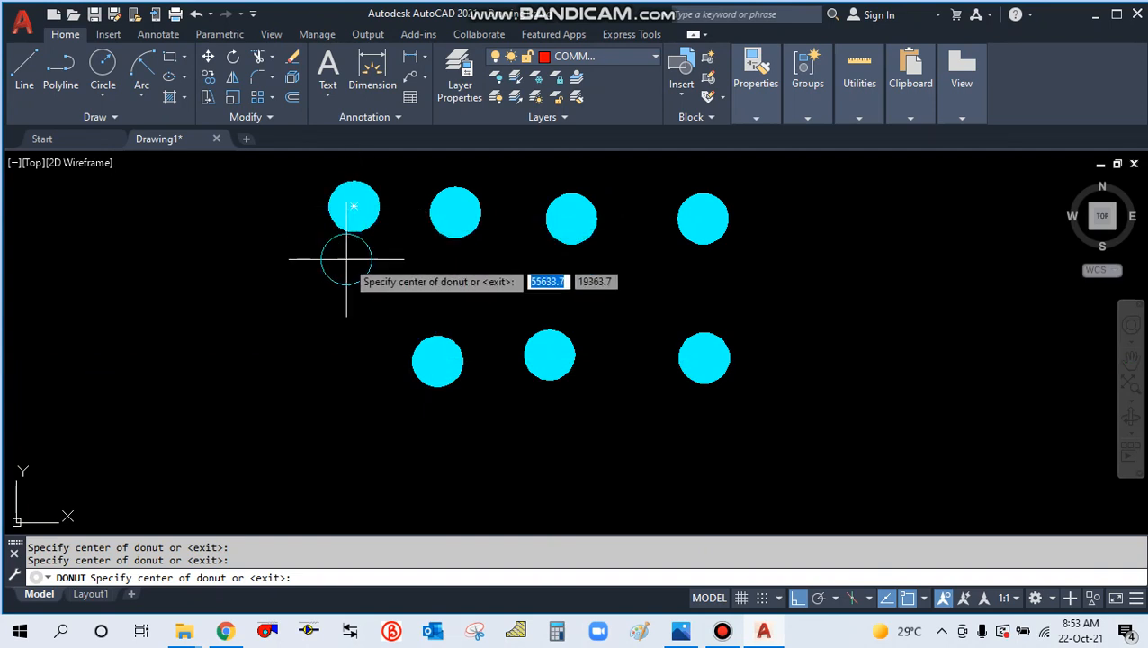
{"action": "left_click", "coordinate": [334, 345]}
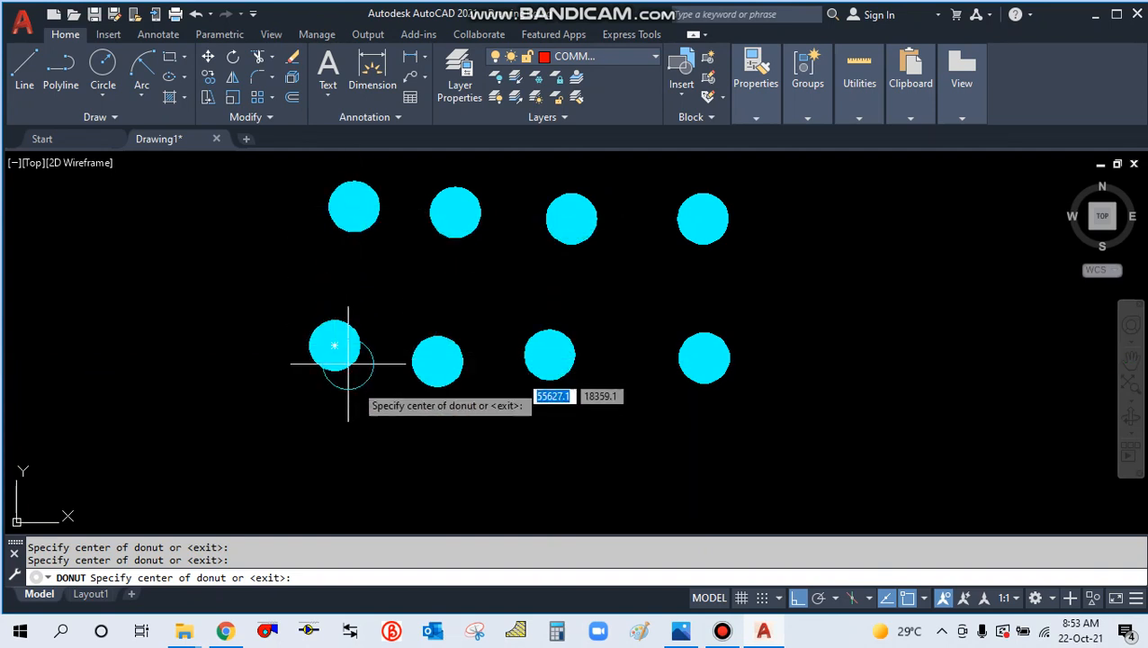
Place four more solid donuts as a middle row between the two existing rows and end the Donut command
{"action": "left_click", "coordinate": [339, 274]}
{"action": "left_click", "coordinate": [463, 277]}
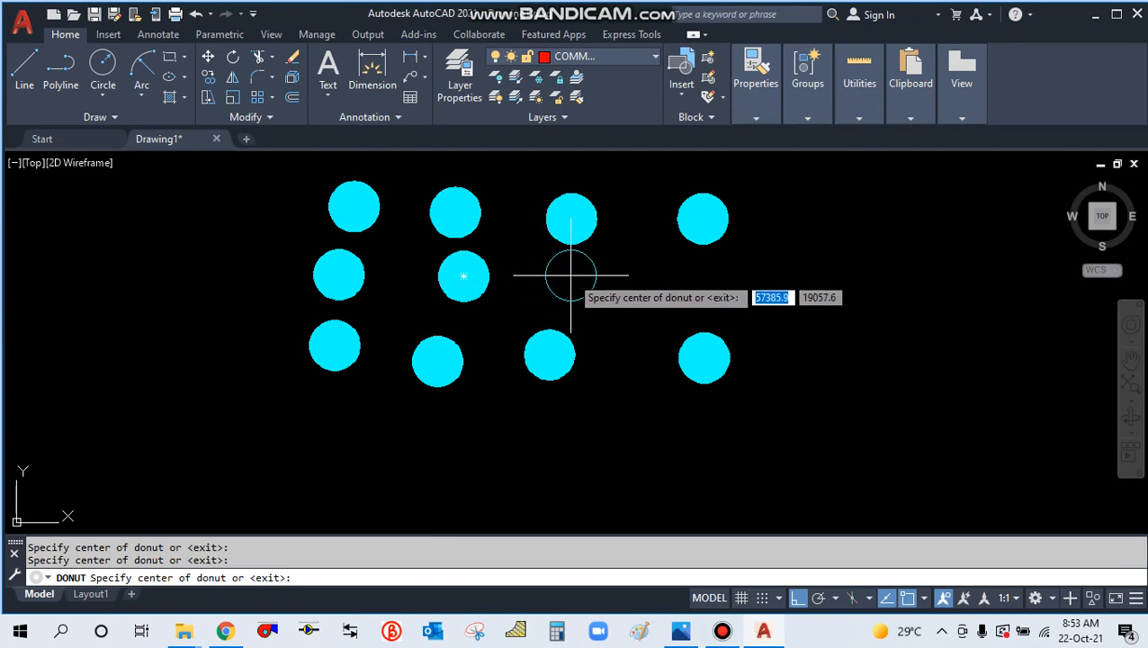
{"action": "left_click", "coordinate": [567, 284]}
{"action": "left_click", "coordinate": [706, 283]}
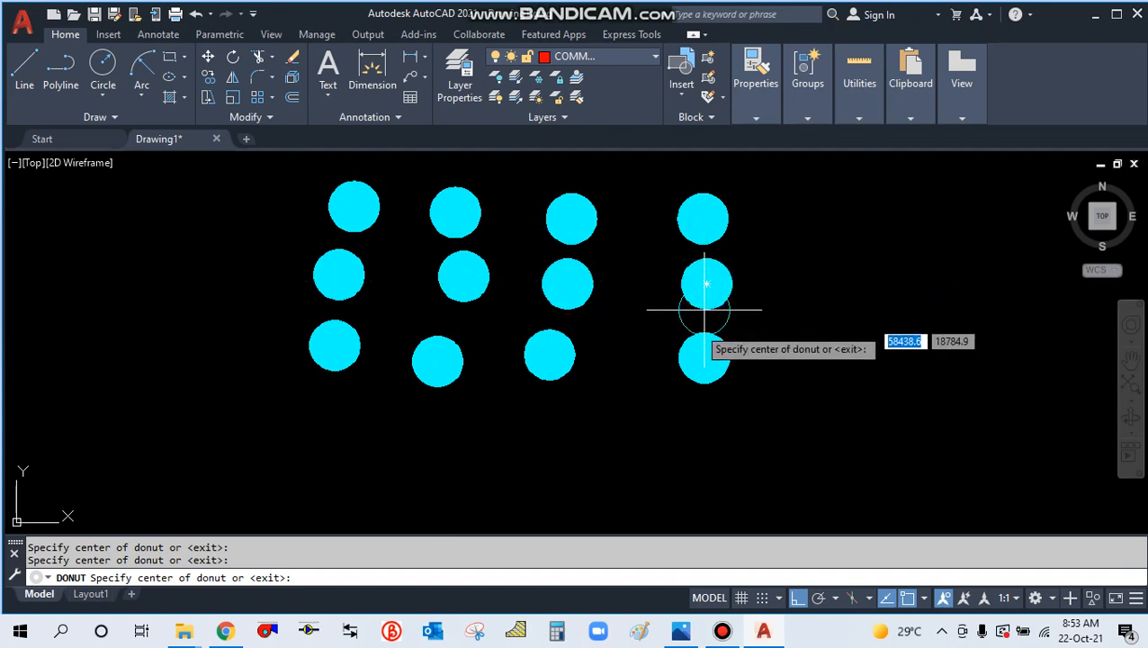
{"action": "key", "text": "Escape"}
Examine the grid of solid cyan donuts up close and in relation to the divided lines
{"action": "scroll", "coordinate": [706, 346], "scroll_direction": "up", "scroll_amount": 8}
{"action": "scroll", "coordinate": [683, 335], "scroll_direction": "down", "scroll_amount": 8}
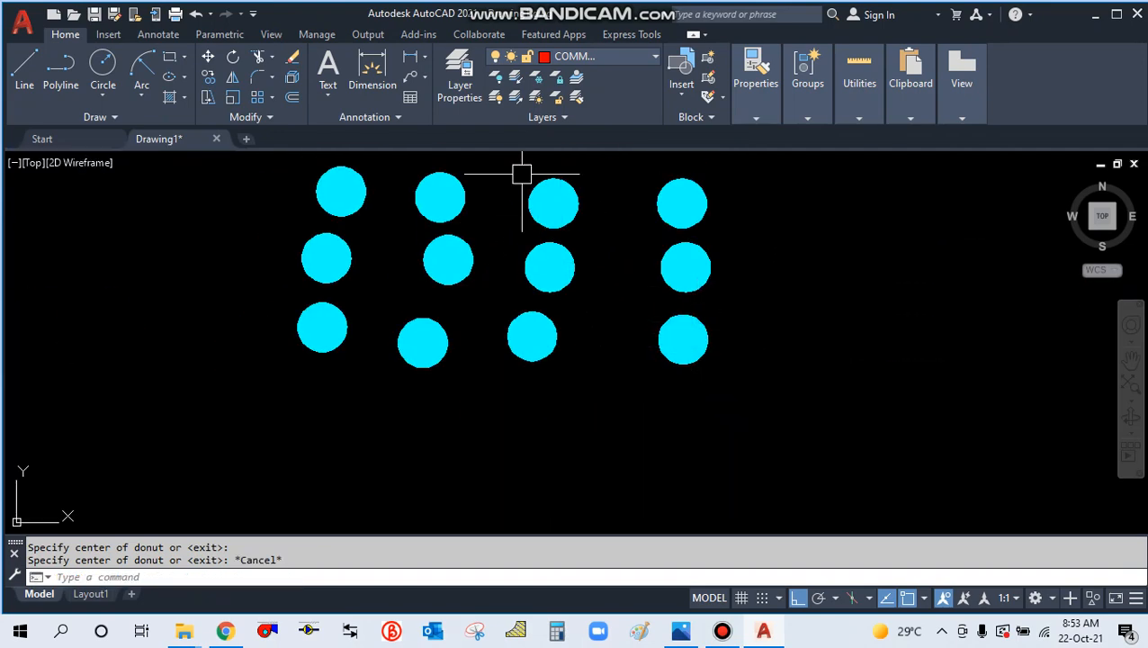
{"action": "scroll", "coordinate": [518, 208], "scroll_direction": "down", "scroll_amount": 5}
{"action": "scroll", "coordinate": [513, 221], "scroll_direction": "up", "scroll_amount": 7}
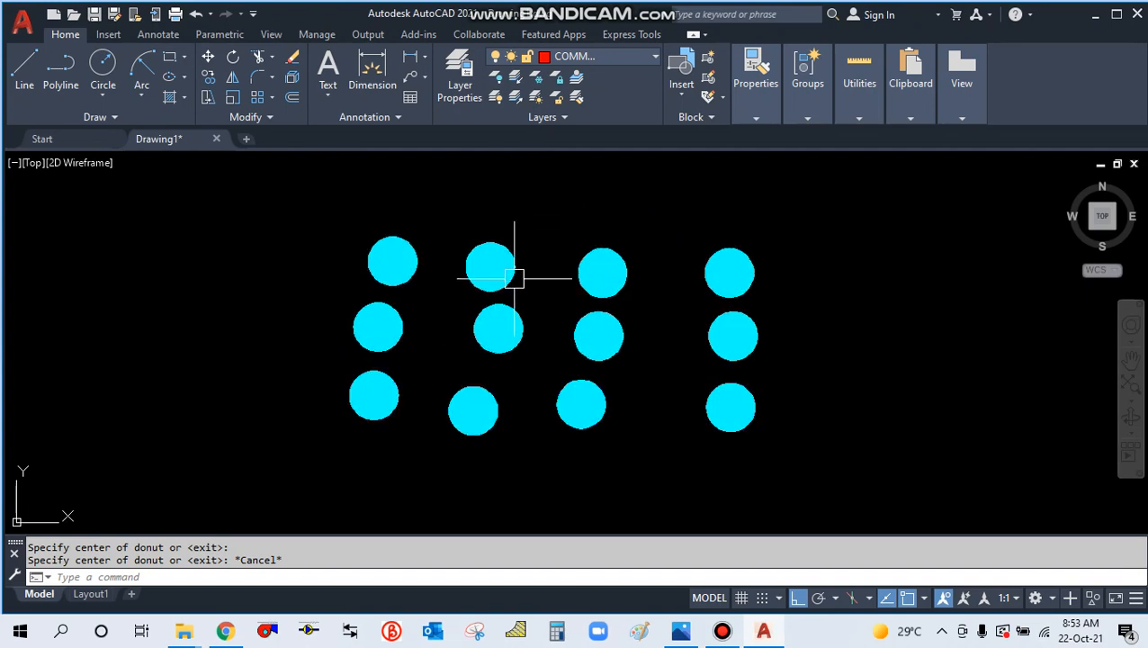
{"action": "middle_click_drag", "start_coordinate": [545, 269], "coordinate": [474, 260]}
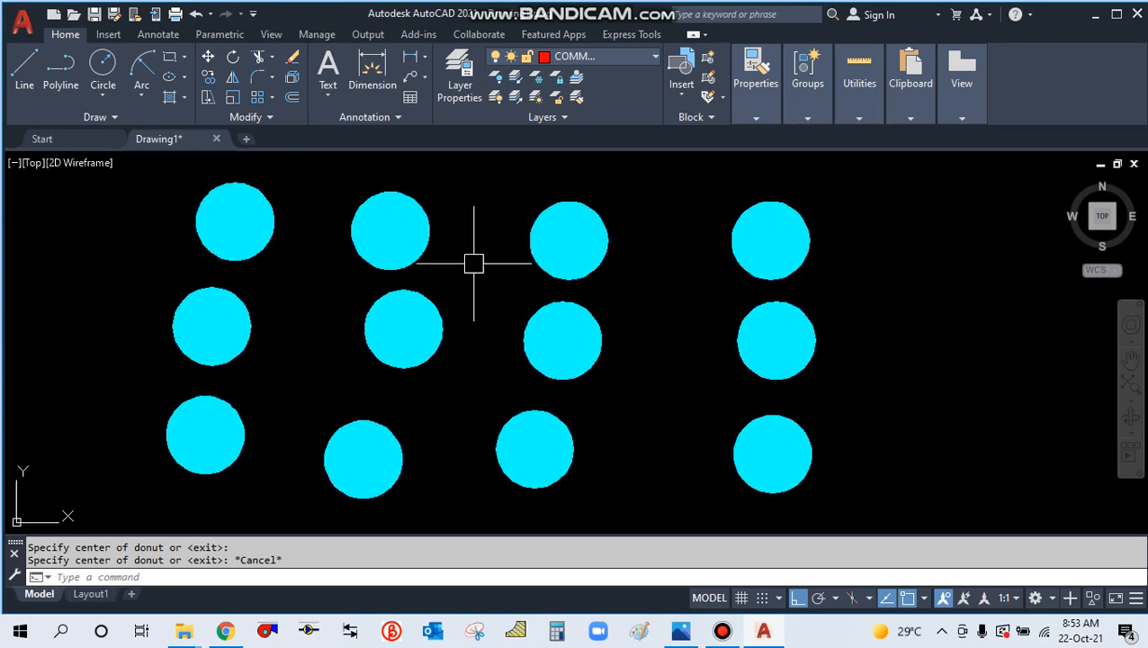
{"action": "scroll", "coordinate": [491, 275], "scroll_direction": "down", "scroll_amount": 2}
{"action": "scroll", "coordinate": [711, 391], "scroll_direction": "down", "scroll_amount": 5}
{"action": "mouse_move", "coordinate": [489, 430]}
{"action": "middle_mouse_down"}
{"action": "mouse_move", "coordinate": [477, 360]}
{"action": "mouse_move", "coordinate": [463, 342]}
{"action": "mouse_move", "coordinate": [440, 361]}
{"action": "mouse_move", "coordinate": [543, 358]}
{"action": "middle_mouse_up"}
{"action": "scroll", "coordinate": [556, 356], "scroll_direction": "down", "scroll_amount": 2}
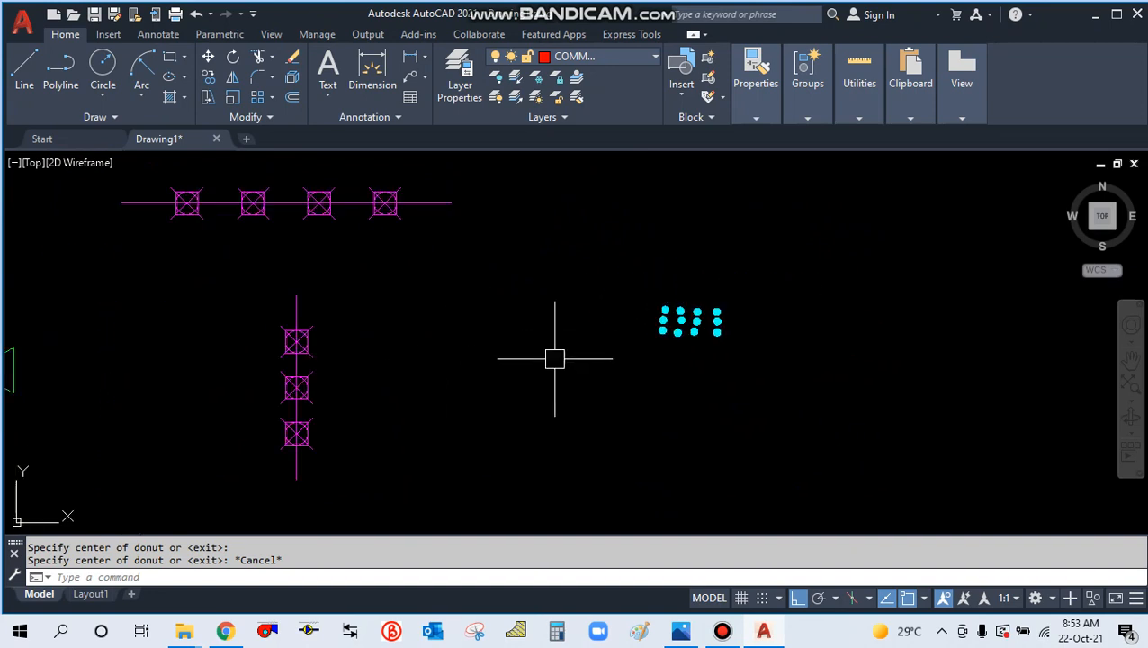
Review the whole drawing, from the TUTORIAL-10 command list through the arrays, arcs and divided lines to the donuts
{"action": "middle_click_drag", "start_coordinate": [386, 385], "coordinate": [512, 394]}
{"action": "middle_click_drag", "start_coordinate": [299, 392], "coordinate": [379, 390]}
{"action": "scroll", "coordinate": [378, 389], "scroll_direction": "down", "scroll_amount": 3}
{"action": "middle_click_drag", "start_coordinate": [300, 404], "coordinate": [422, 405]}
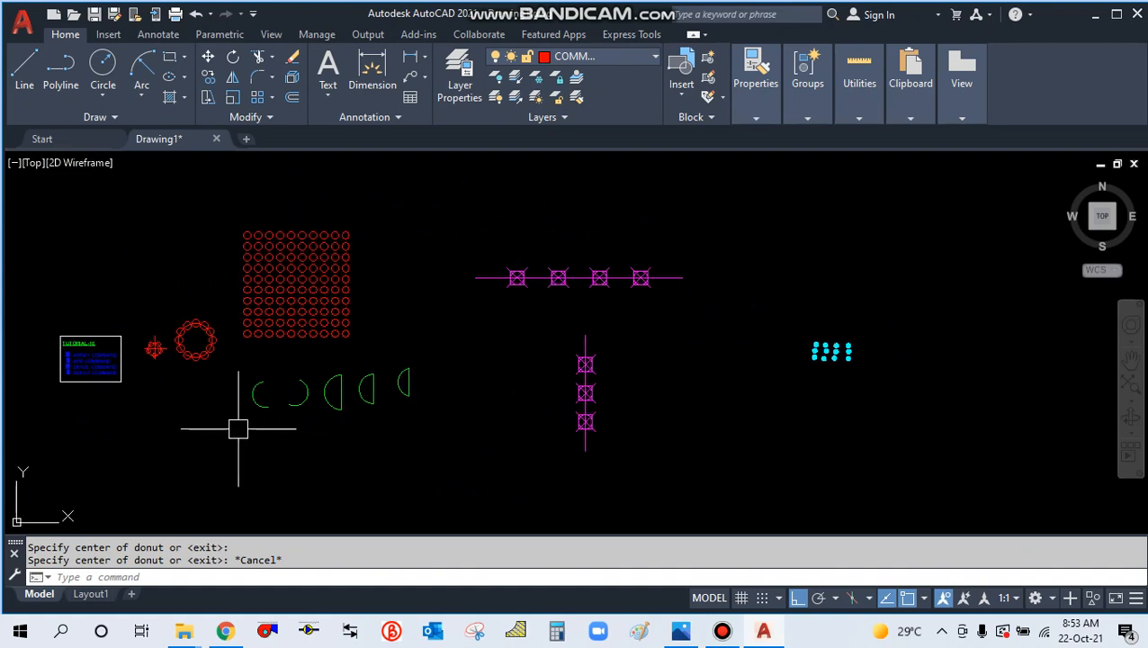
{"action": "scroll", "coordinate": [93, 403], "scroll_direction": "up", "scroll_amount": 2}
{"action": "middle_click_drag", "start_coordinate": [92, 403], "coordinate": [230, 392]}
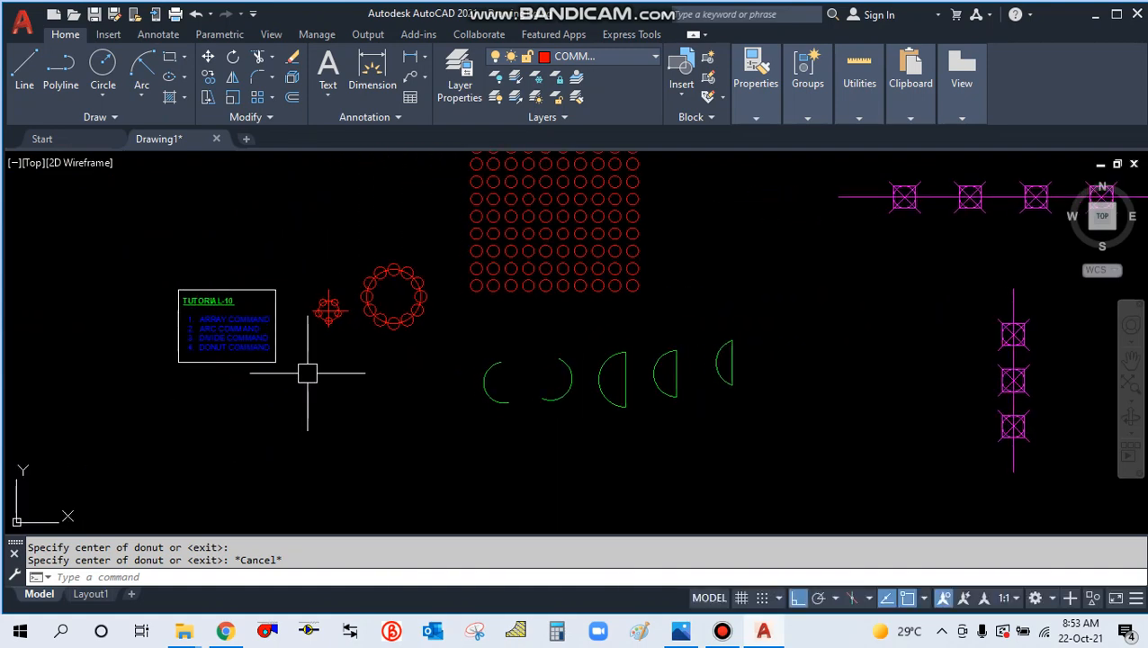
{"action": "middle_click_drag", "start_coordinate": [743, 287], "coordinate": [350, 306]}
{"action": "scroll", "coordinate": [389, 320], "scroll_direction": "down", "scroll_amount": 2}
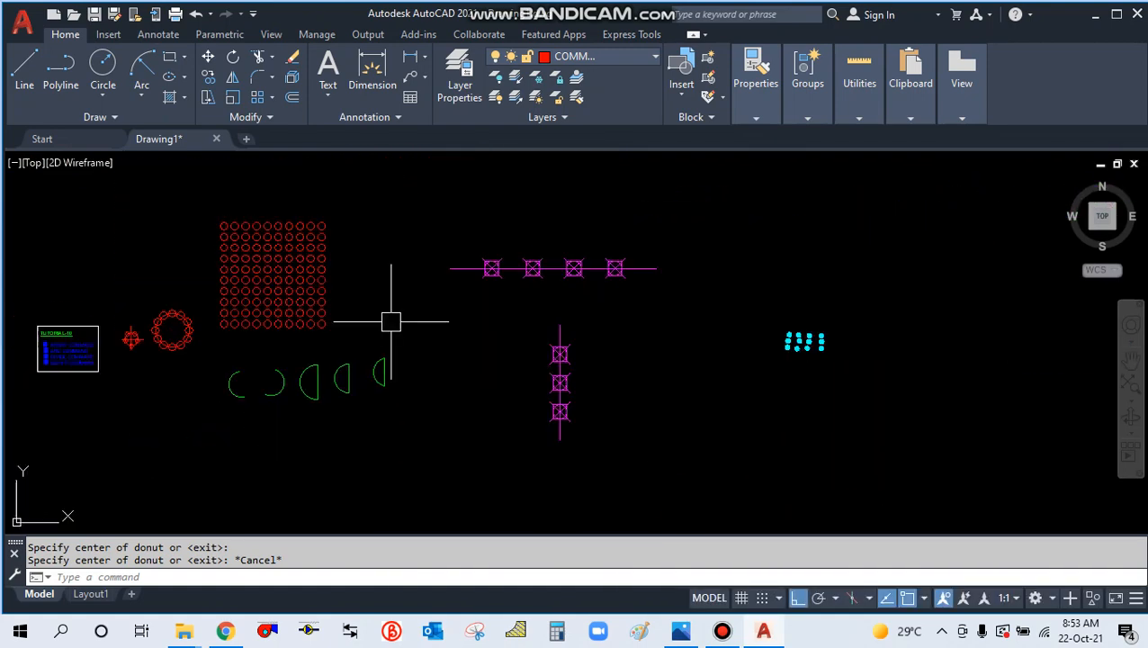
{"action": "scroll", "coordinate": [843, 364], "scroll_direction": "up", "scroll_amount": 6}
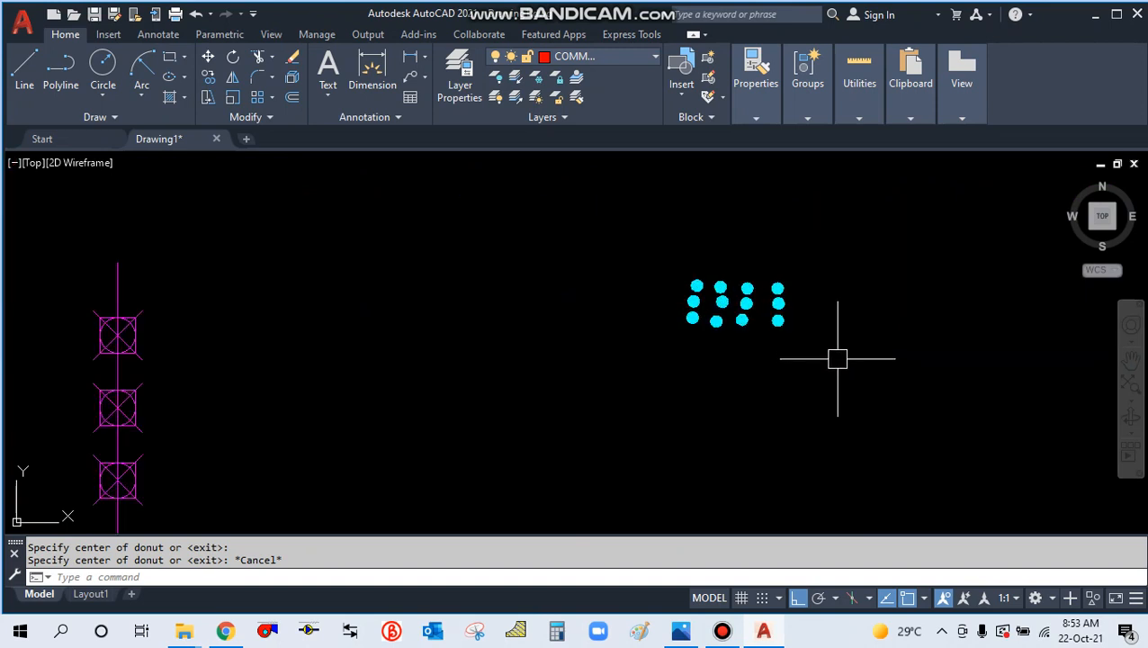
{"action": "middle_click_drag", "start_coordinate": [826, 331], "coordinate": [753, 341]}
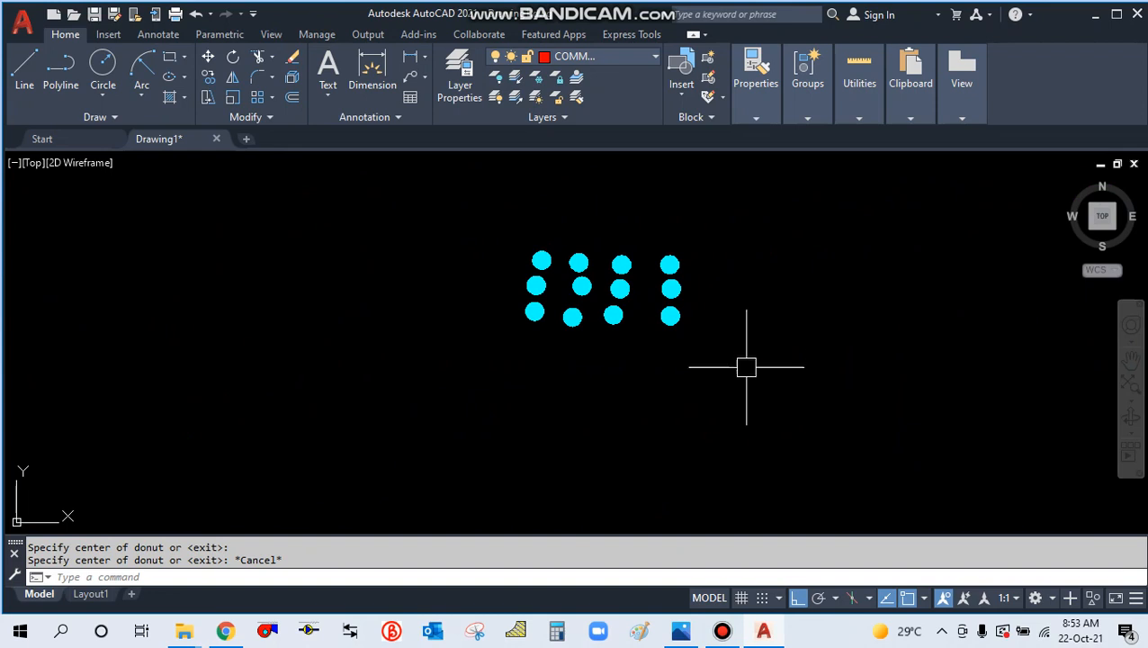
{"action": "scroll", "coordinate": [669, 355], "scroll_direction": "down", "scroll_amount": 4}
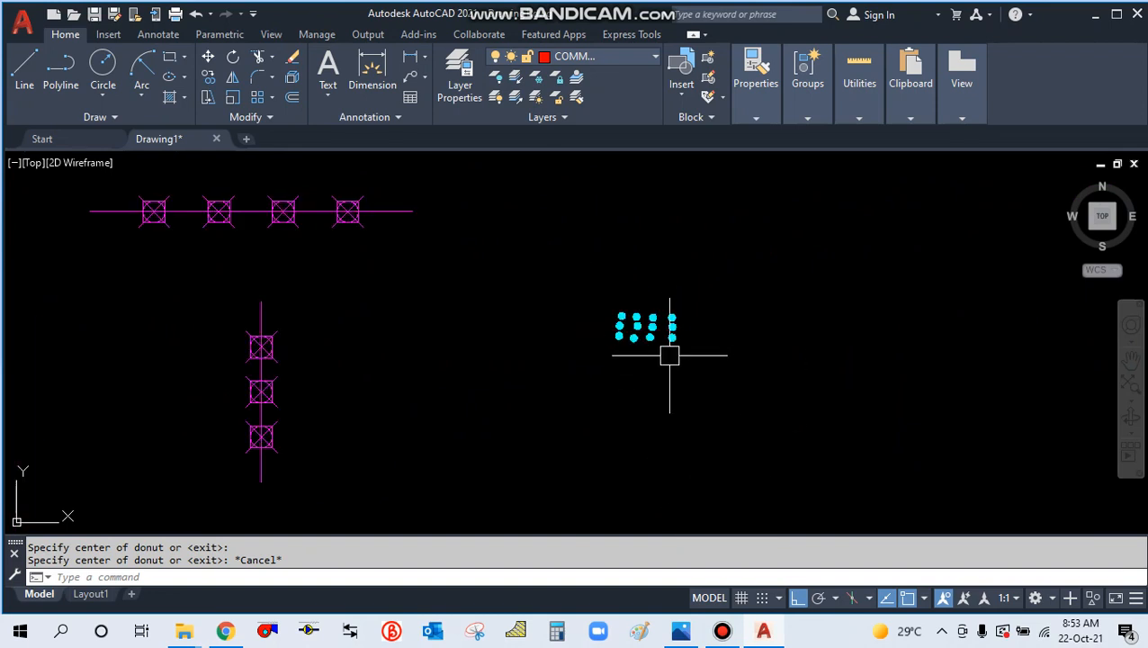
{"action": "middle_click_drag", "start_coordinate": [466, 384], "coordinate": [610, 379]}
{"action": "scroll", "coordinate": [598, 382], "scroll_direction": "down", "scroll_amount": 3}
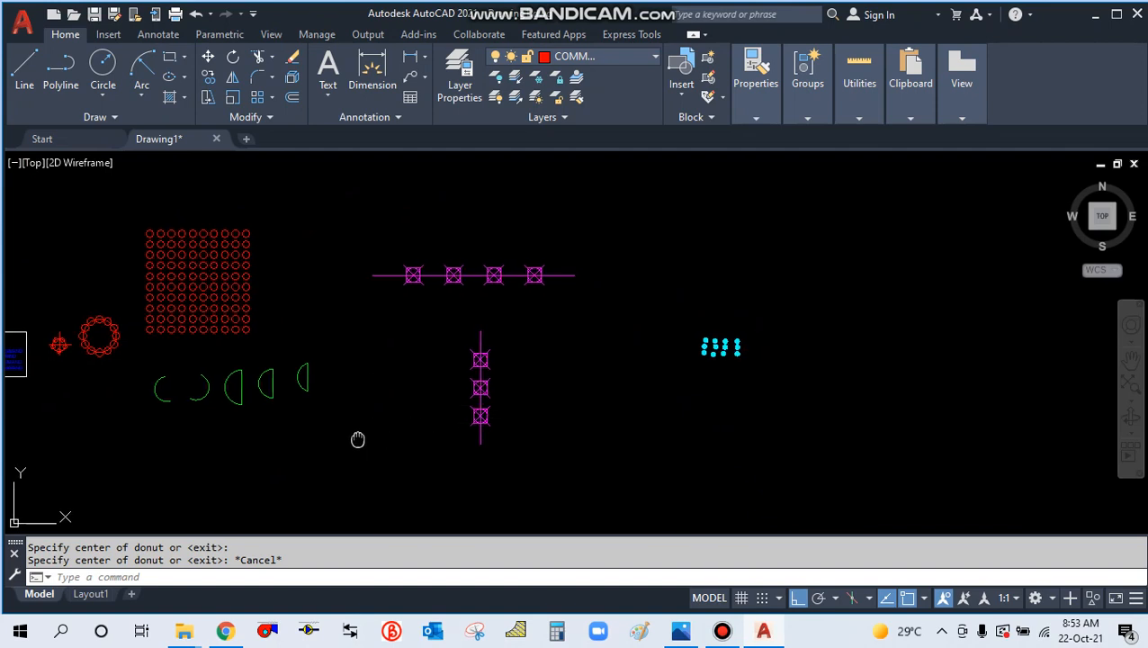
{"action": "middle_click_drag", "start_coordinate": [357, 438], "coordinate": [481, 425]}
{"action": "middle_click_drag", "start_coordinate": [230, 416], "coordinate": [319, 417]}
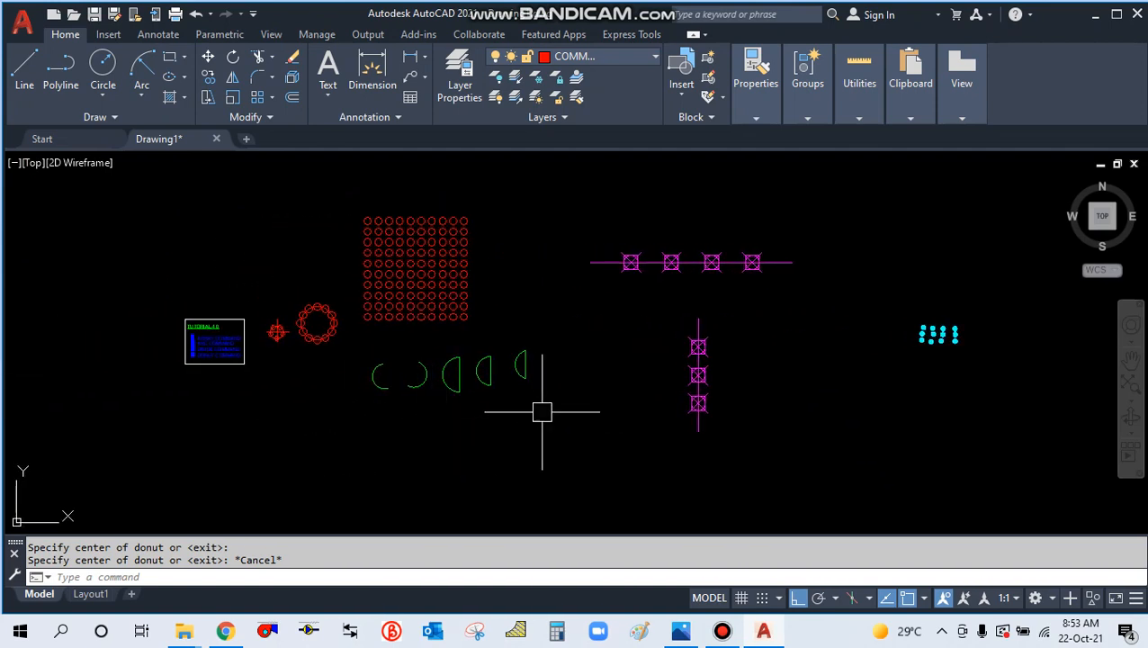
{"action": "left_click", "coordinate": [721, 631]}
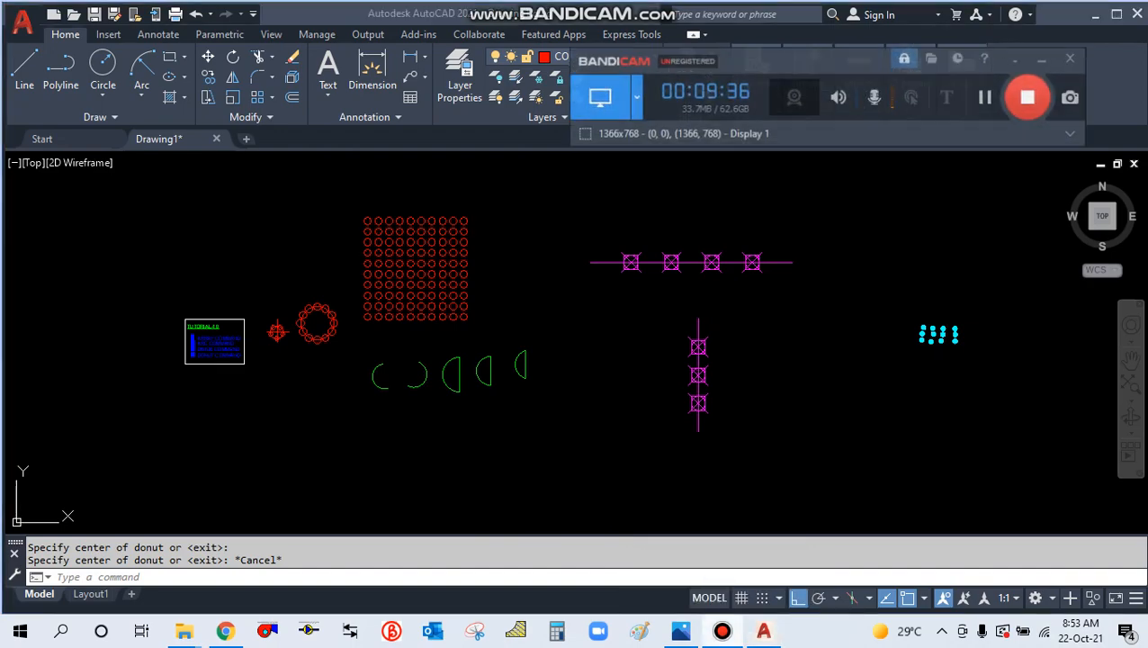